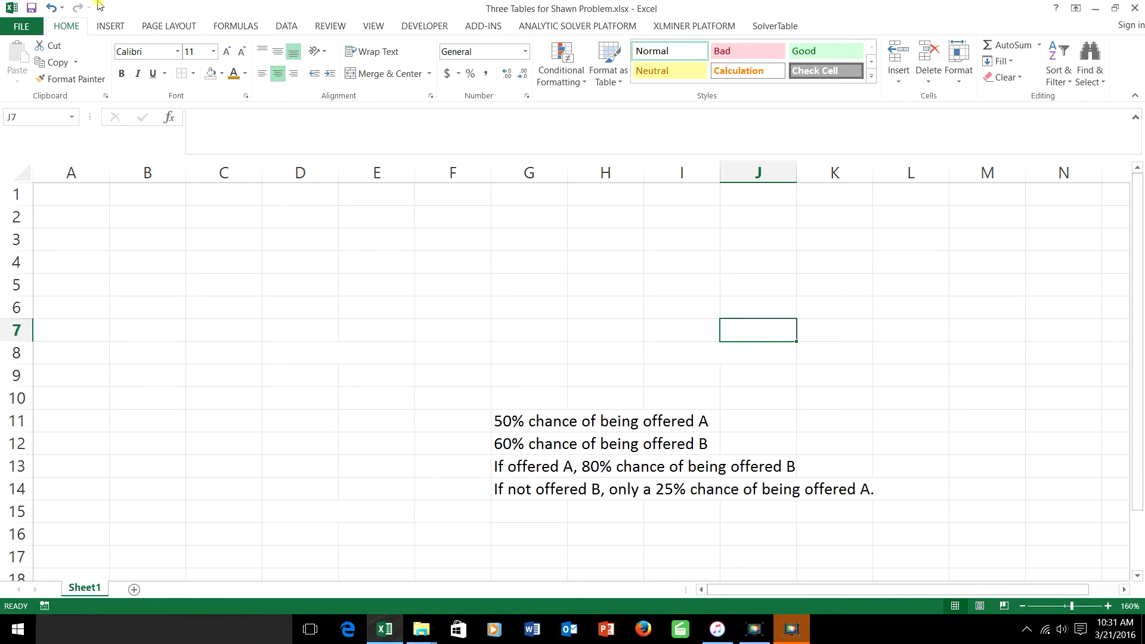
Undo two deletions to restore the P(Row and Column) table in C4:F8, and review its A and B labels and caption.
click(53, 8)
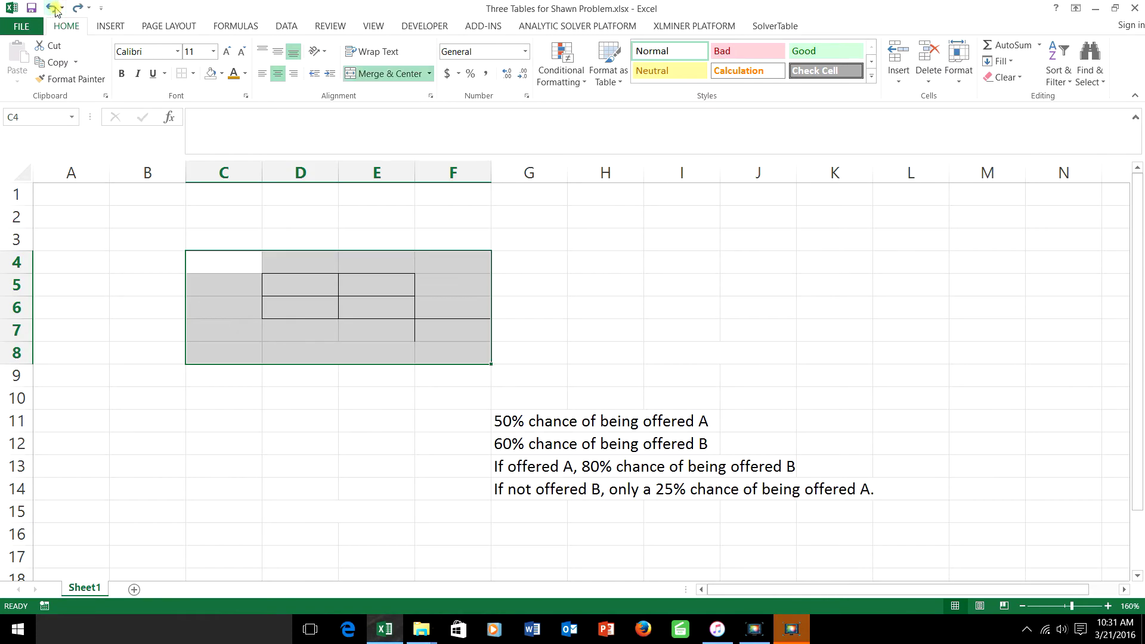
click(53, 8)
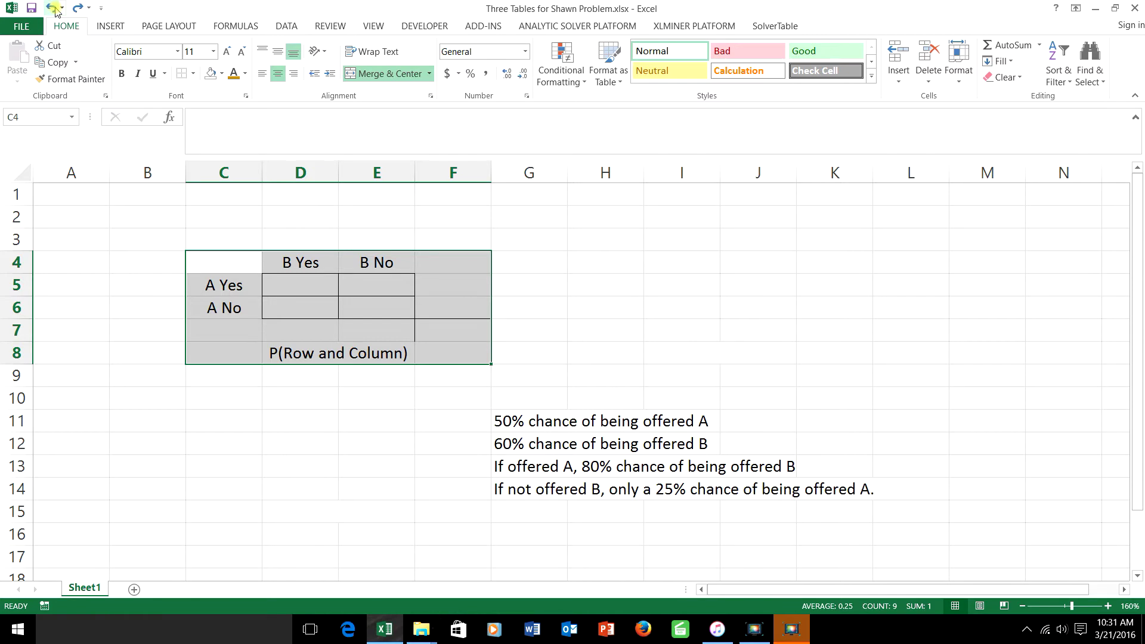
click(219, 284)
drag(219, 284, 223, 307)
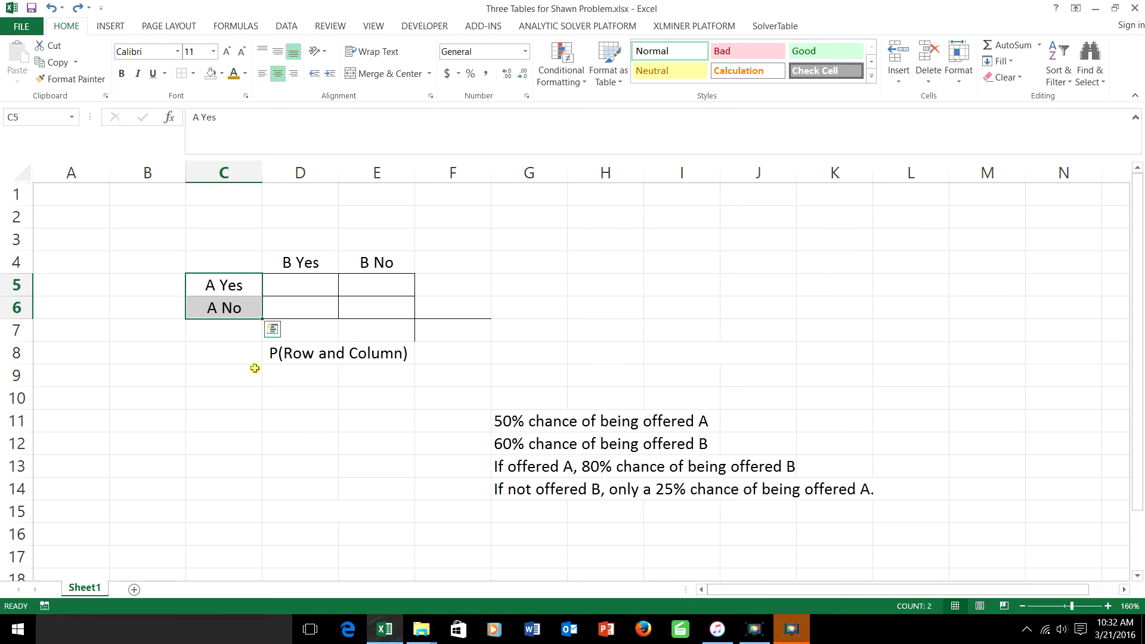
drag(288, 261, 374, 261)
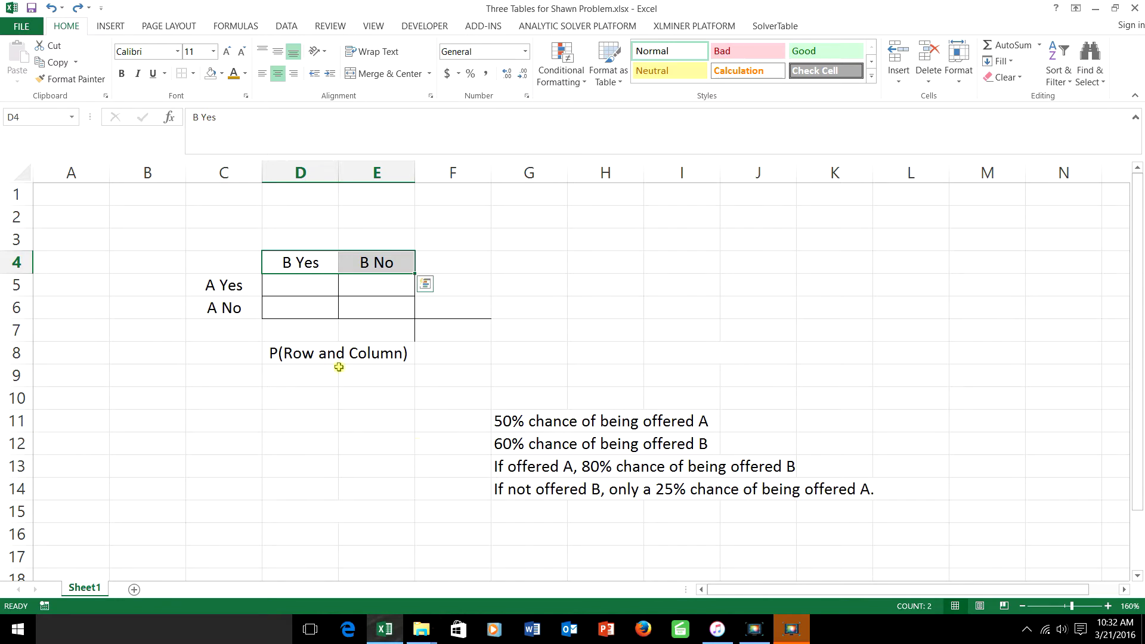
click(210, 285)
click(216, 308)
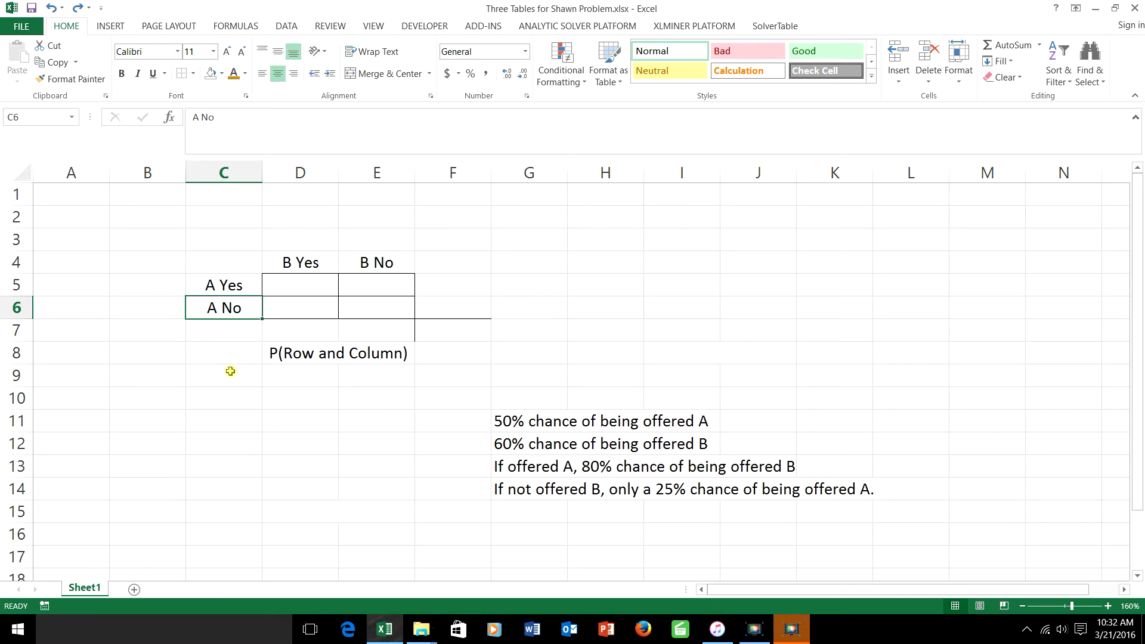
click(286, 359)
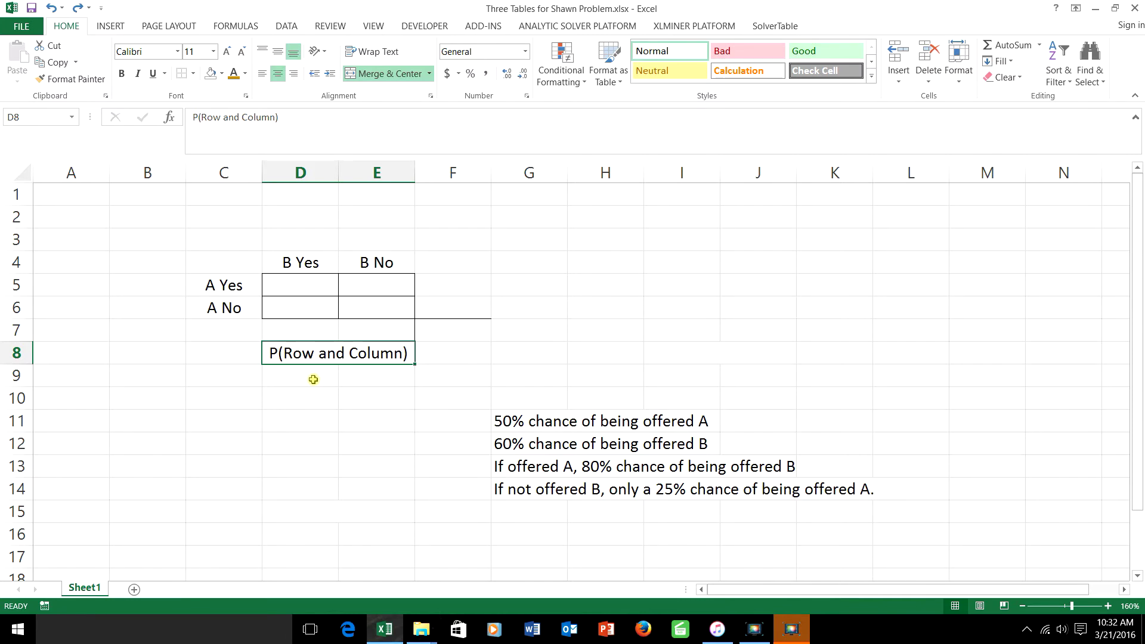
Undo further deletions to restore the P(Column | Row) table in H4:J8 and the P(Row | Column) table in C11:E15.
click(52, 9)
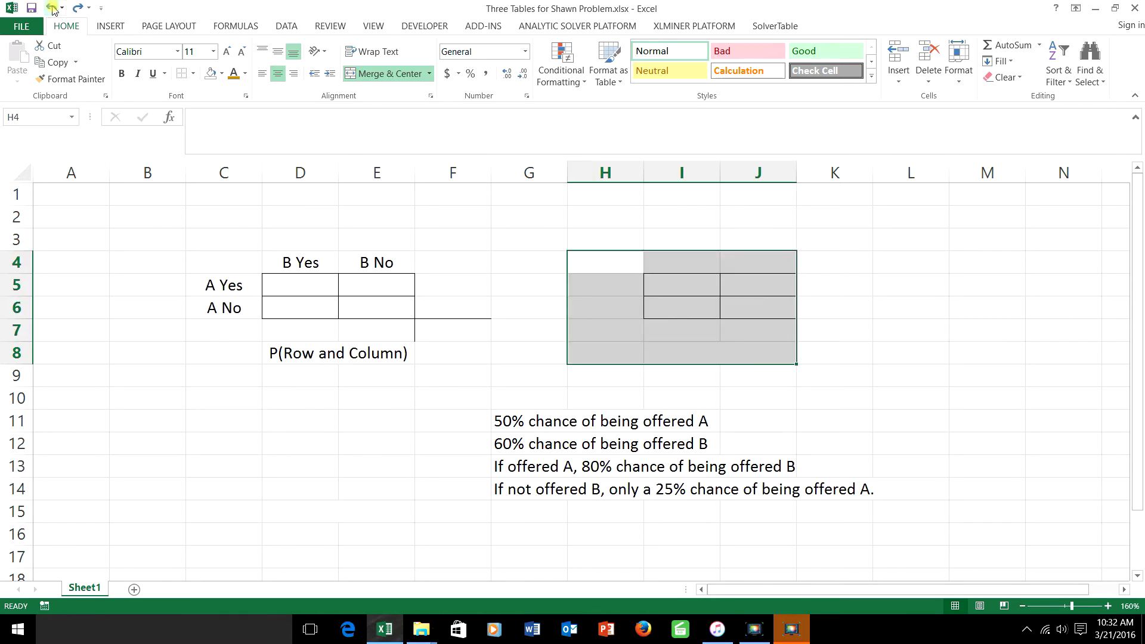
click(52, 8)
click(52, 8)
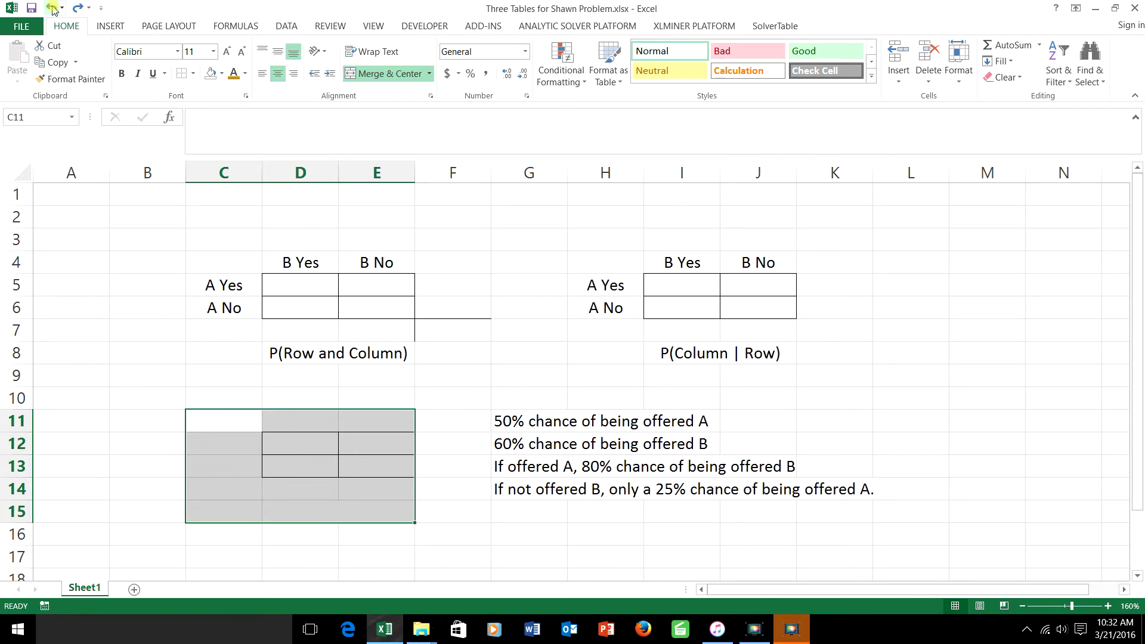
click(53, 9)
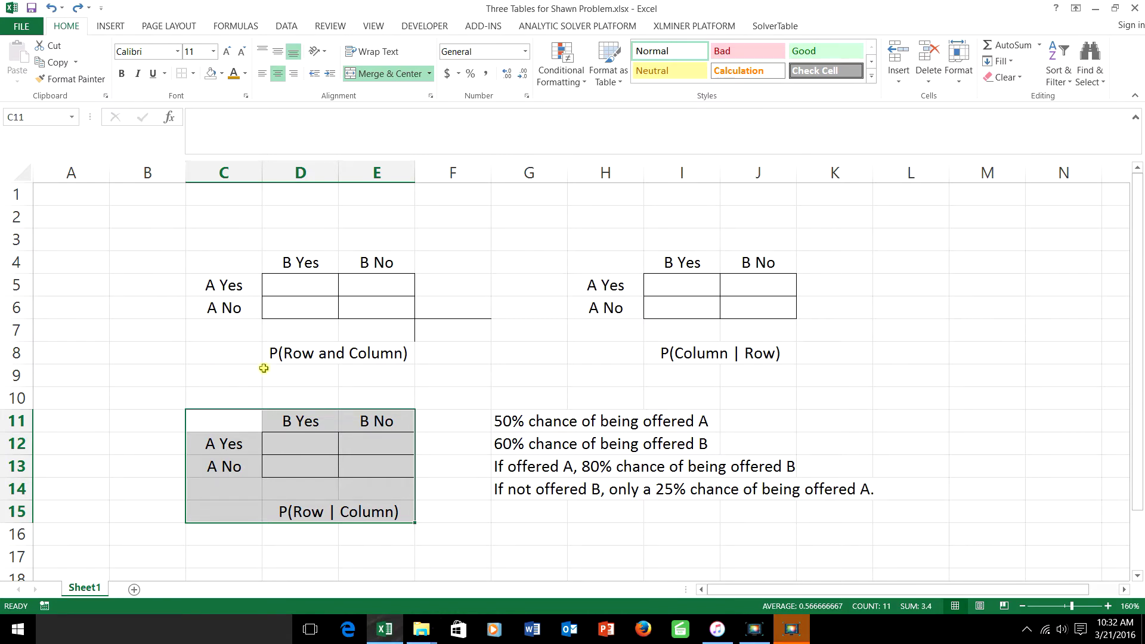
Compare the captions and layout of the joint probability table and the two conditional probability tables.
click(270, 353)
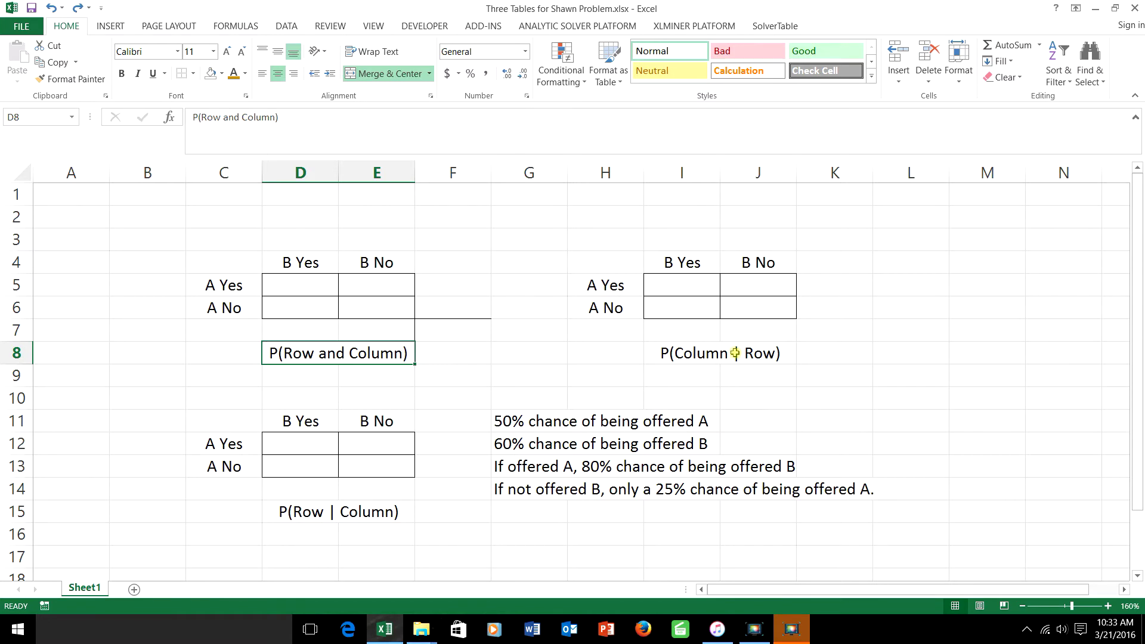
click(701, 356)
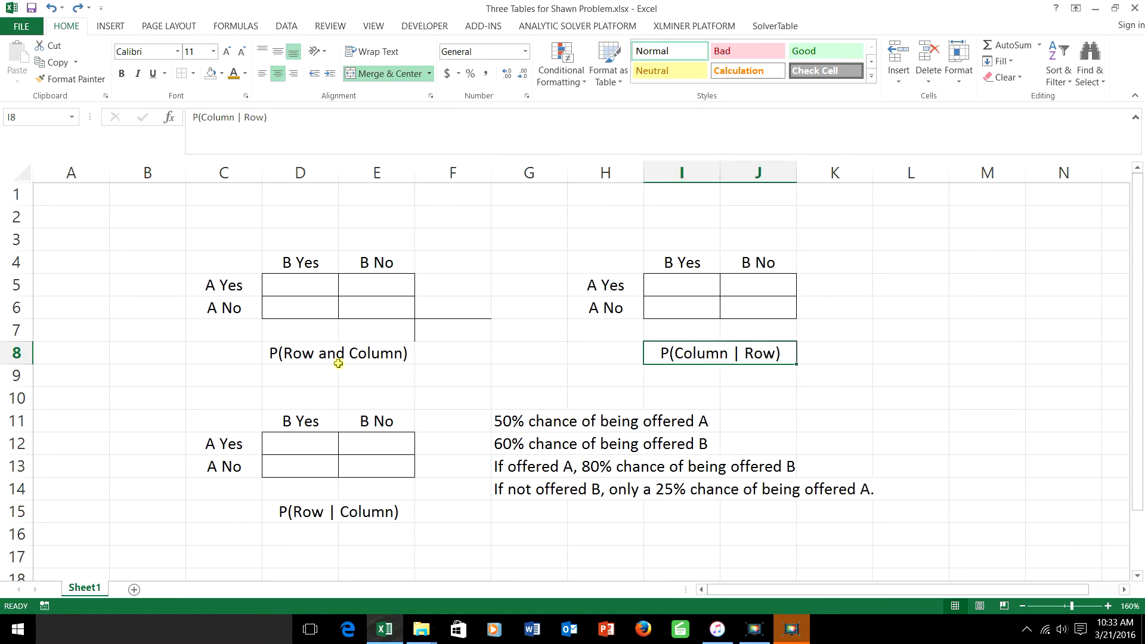
click(307, 514)
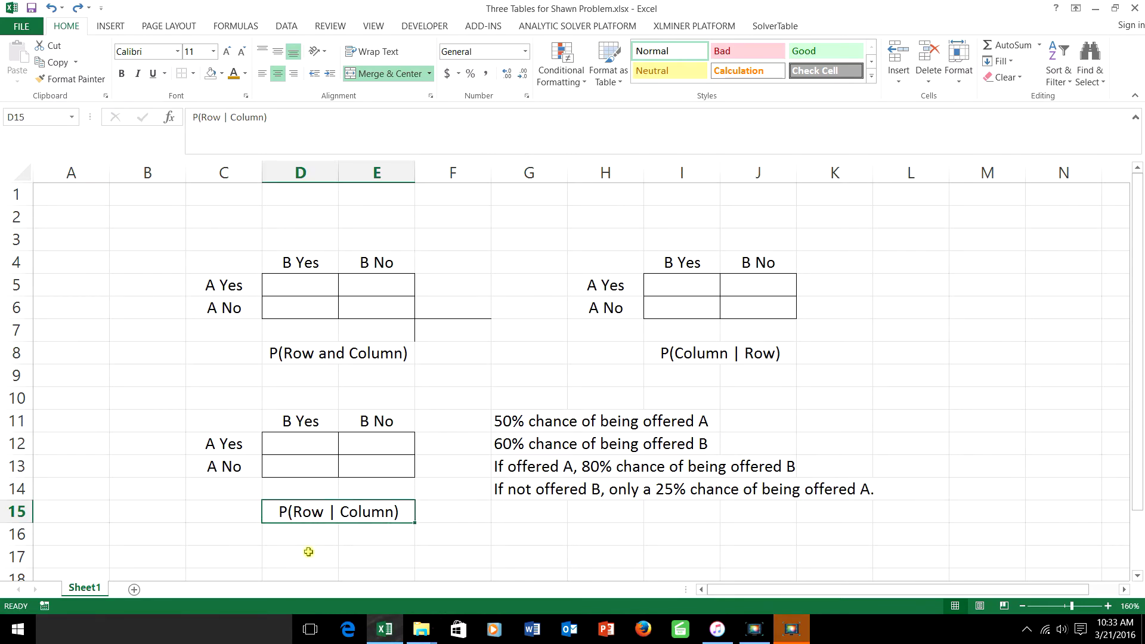
drag(225, 261, 765, 343)
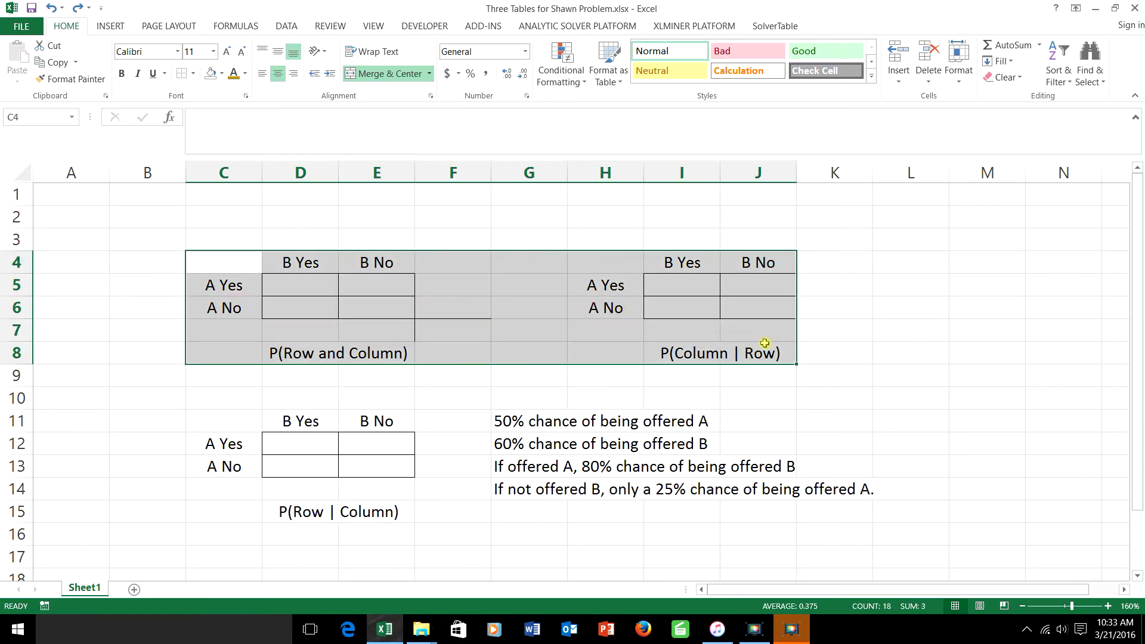
click(420, 391)
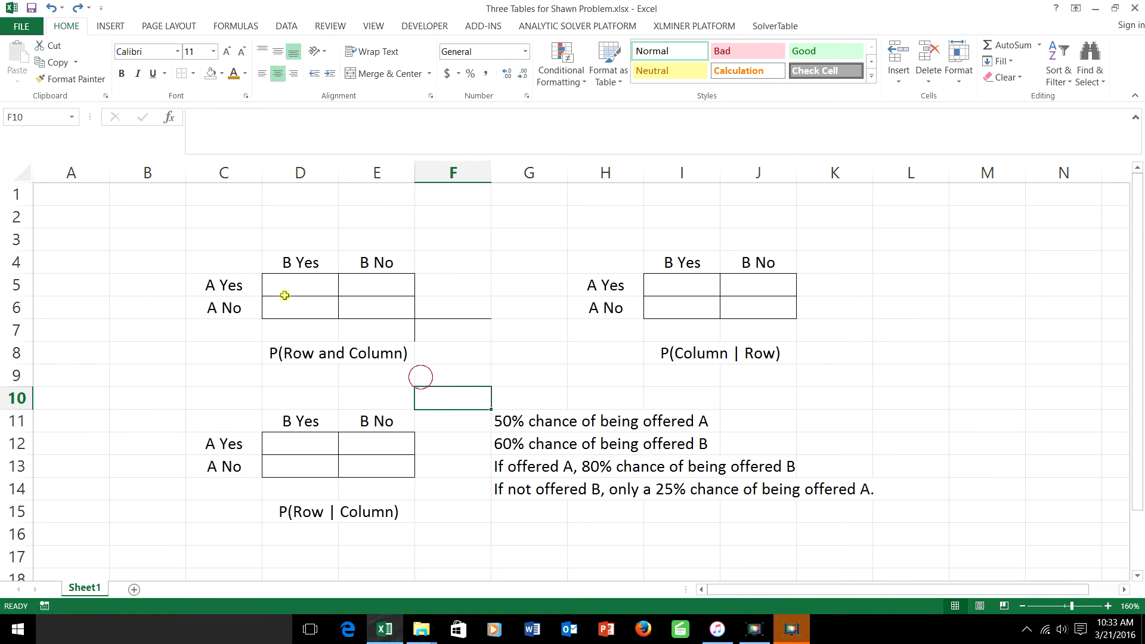
drag(224, 260, 442, 511)
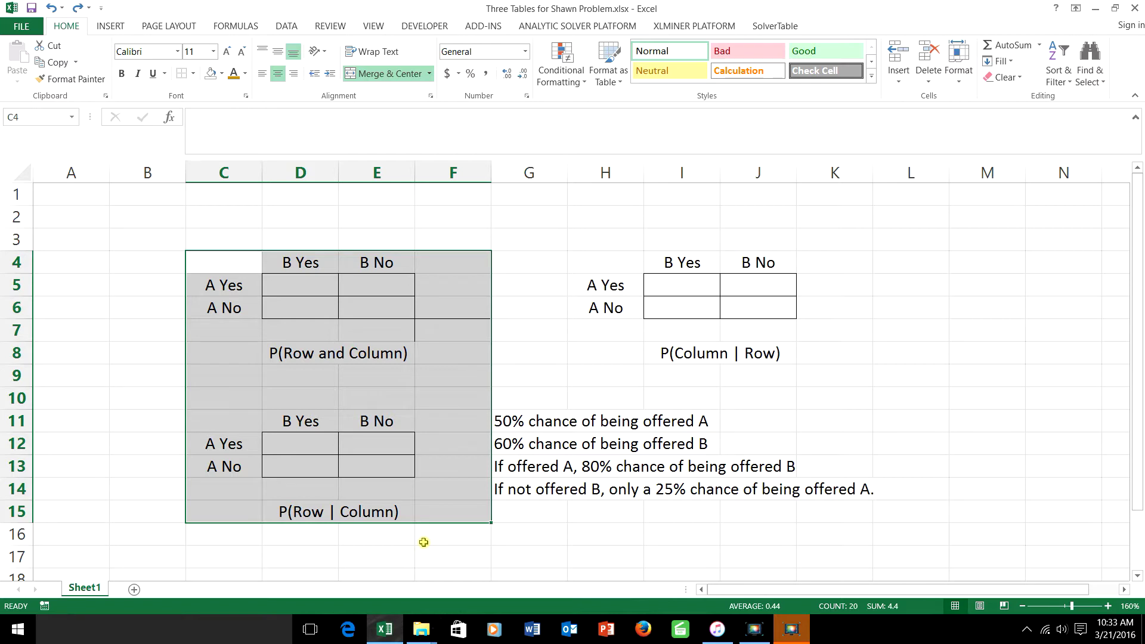
click(126, 261)
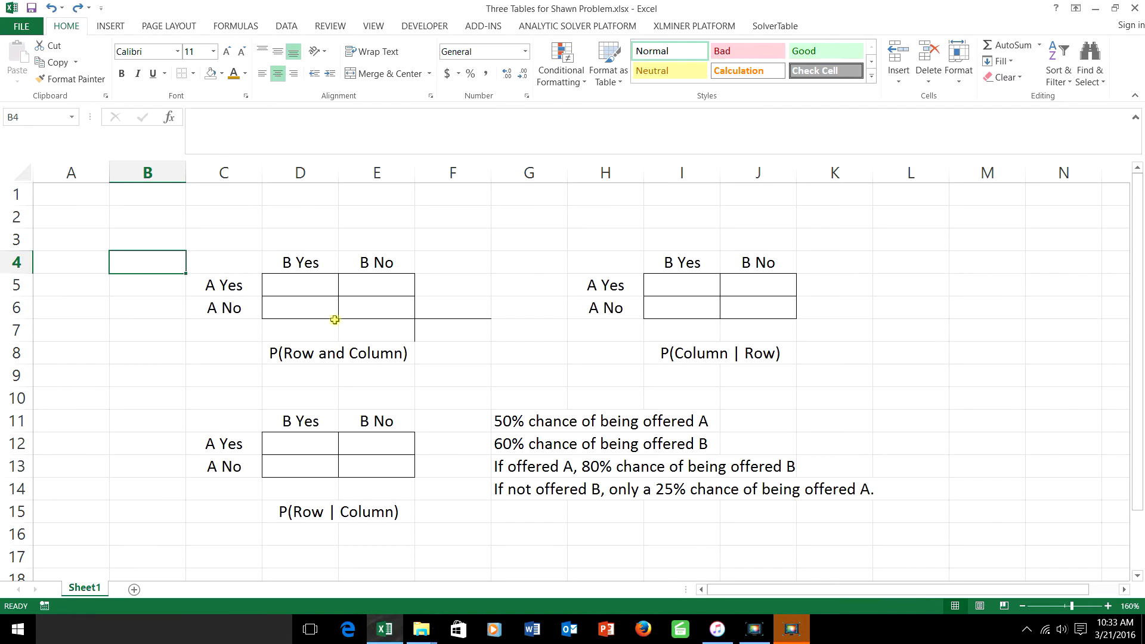
Undo two more changes to restore the orange fill in F5:F6 and D7:E7, and review the joint cells feeding these margins.
click(53, 9)
click(54, 10)
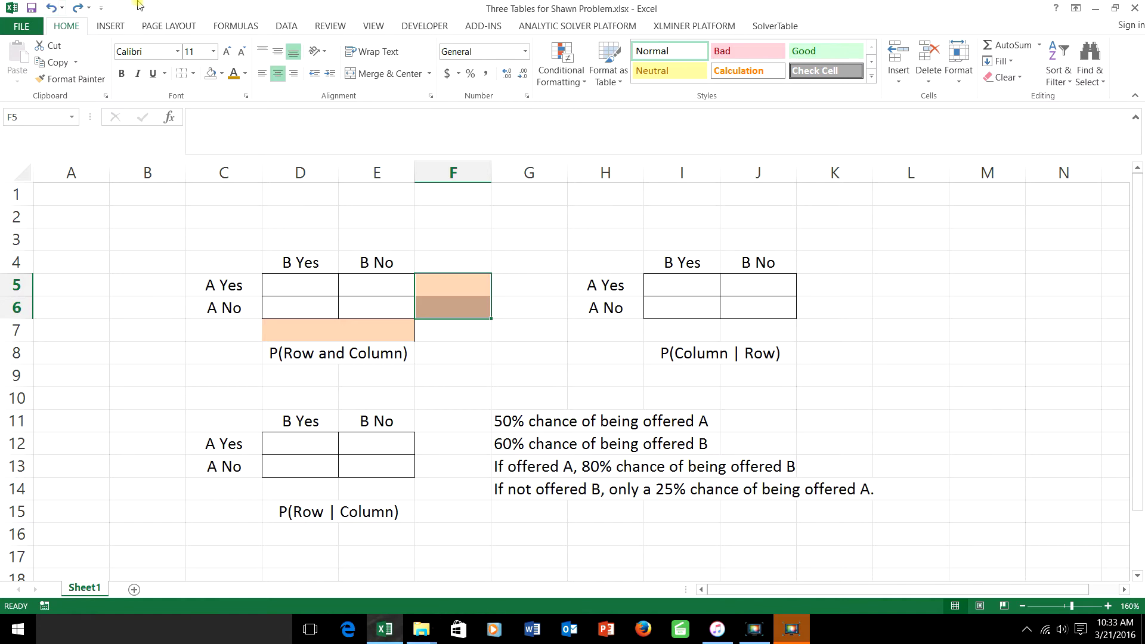
click(279, 293)
click(375, 288)
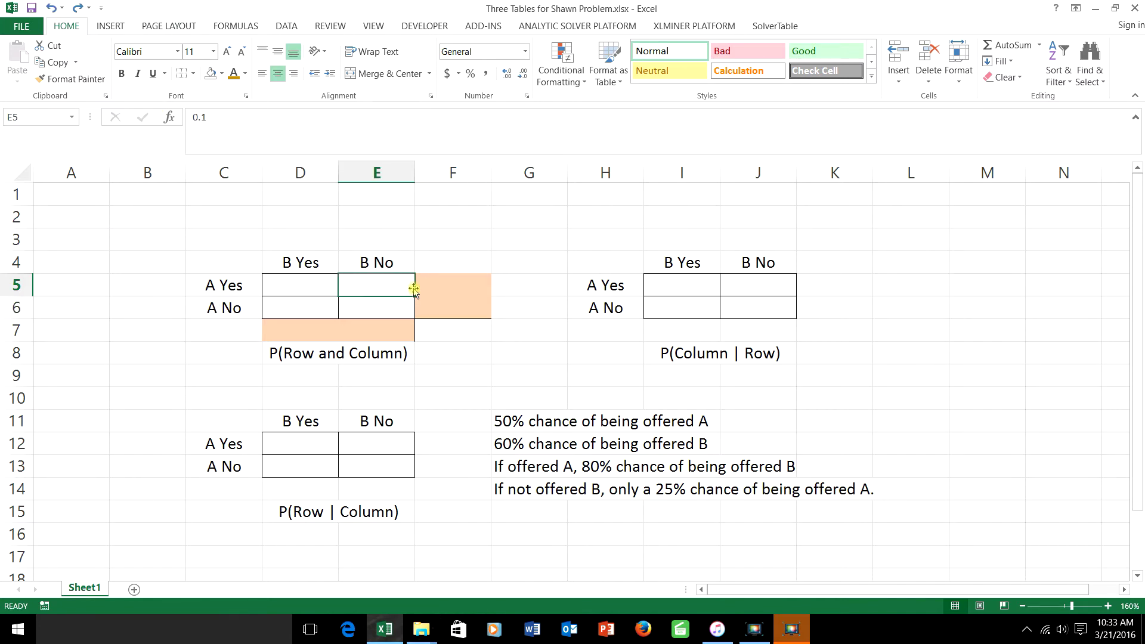
click(452, 287)
click(306, 286)
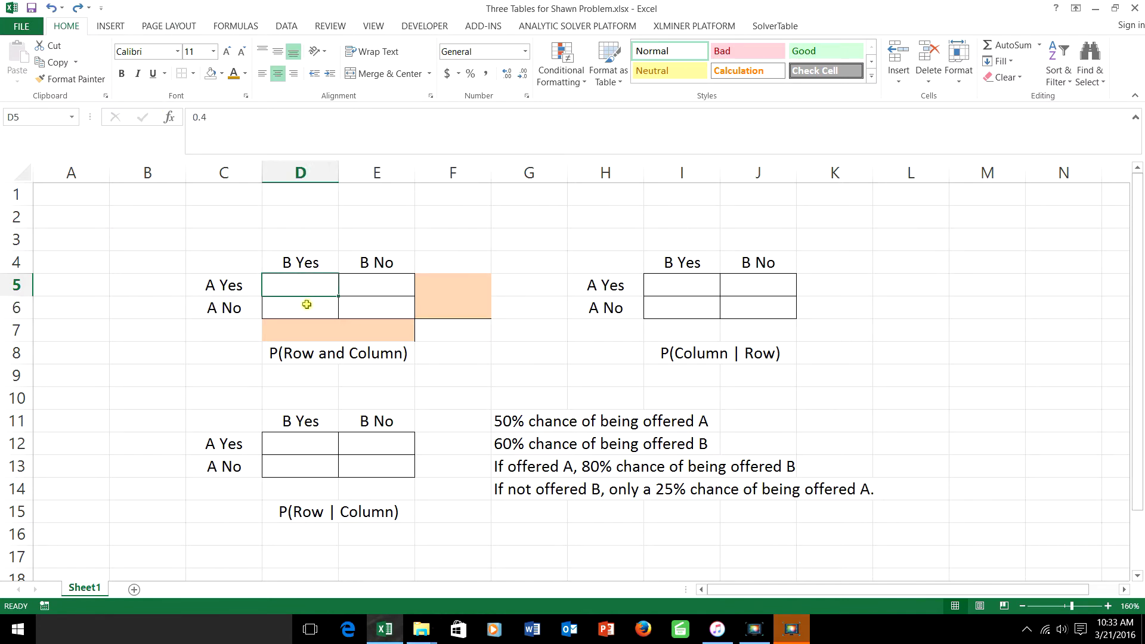
click(306, 308)
click(303, 329)
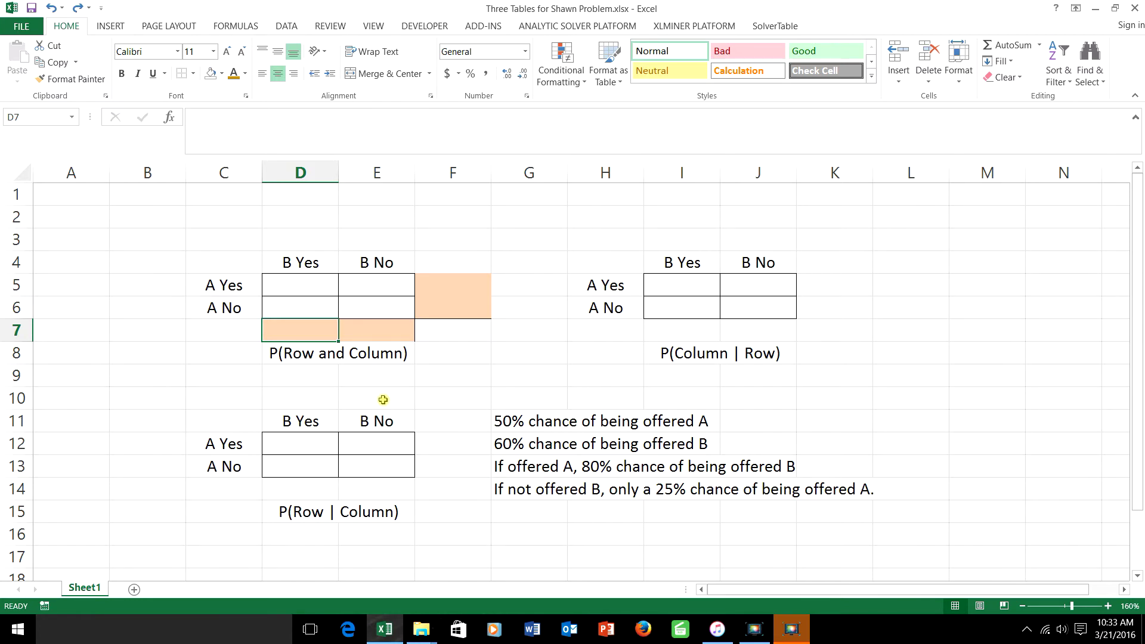
Try a red fill on the A Yes / B Yes cell D5 of the joint table.
click(295, 288)
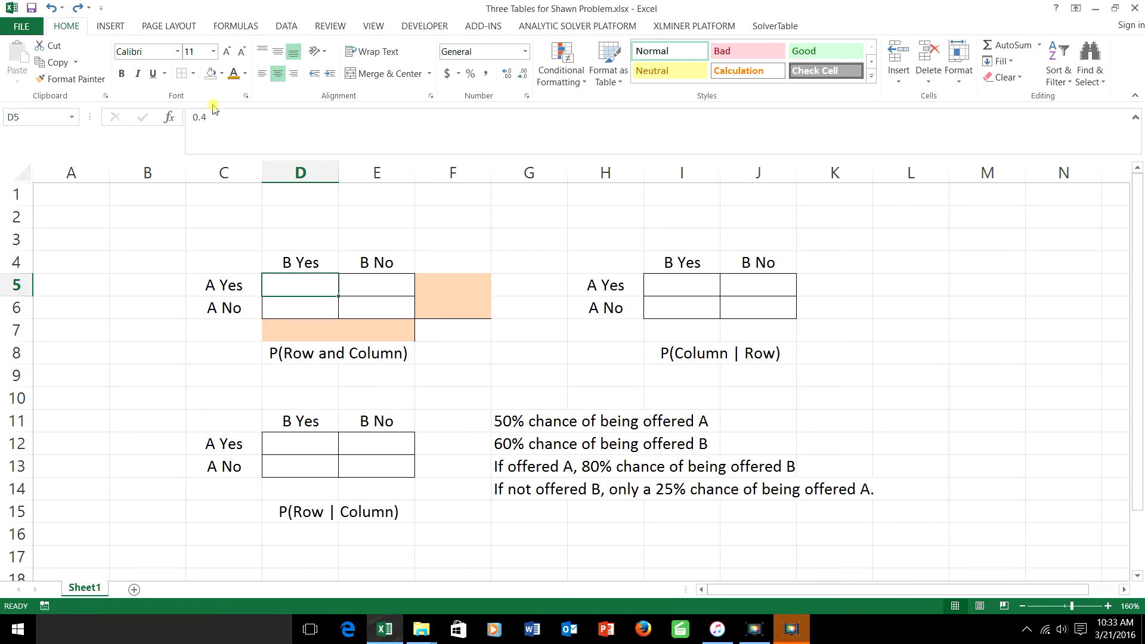
click(222, 74)
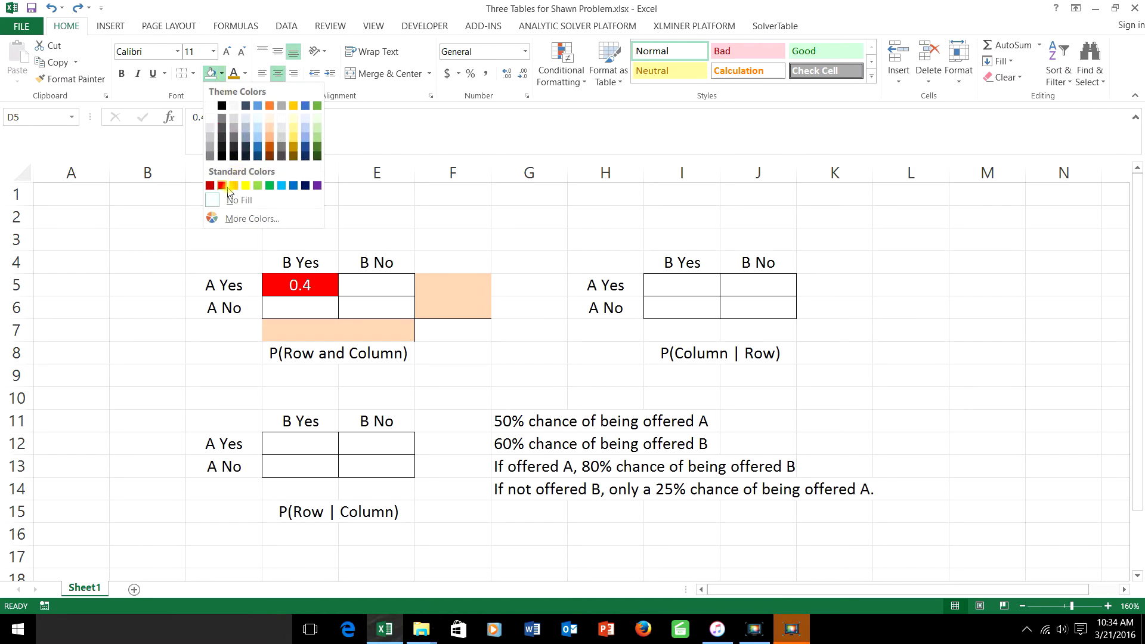
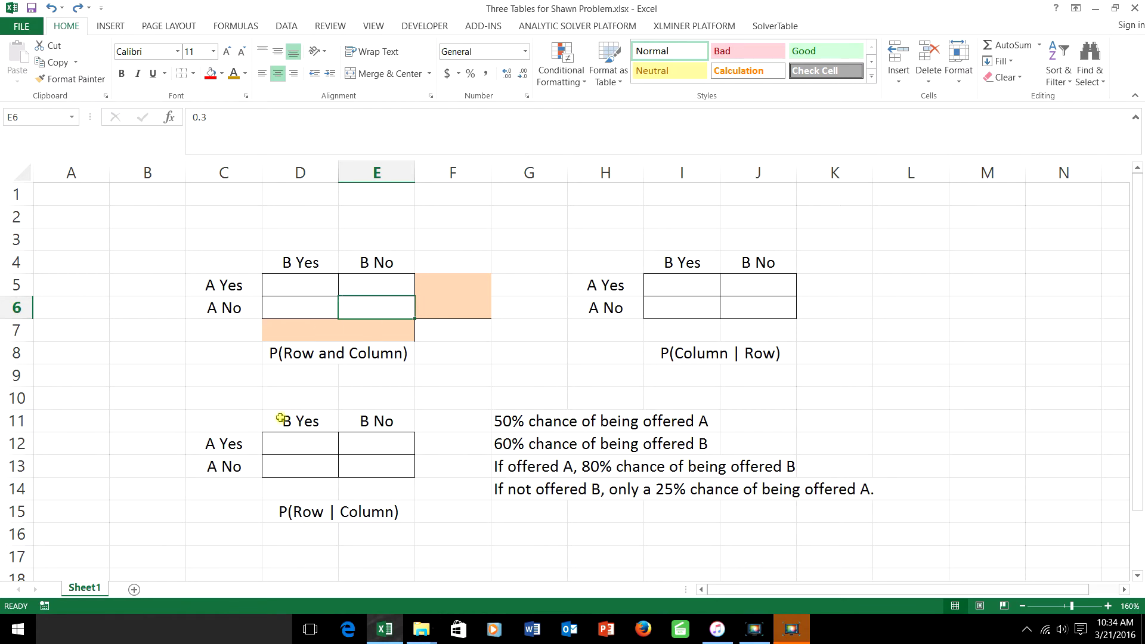
Examine the A Yes / B Yes cell of the P(Row | Column) table together with its caption and B Yes heading.
click(292, 442)
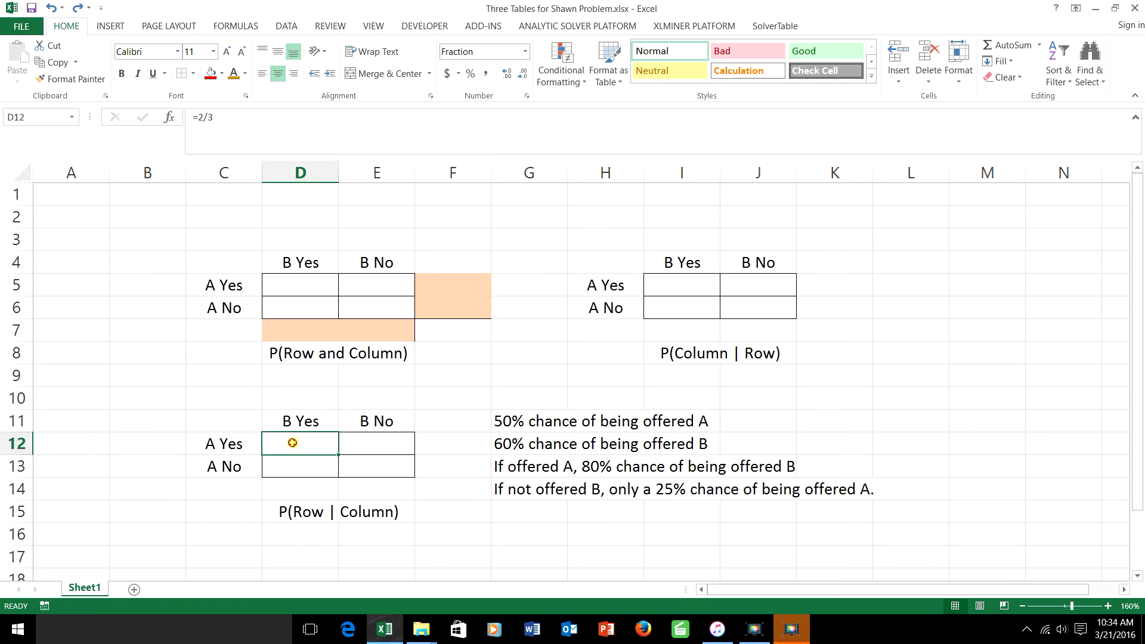
click(357, 511)
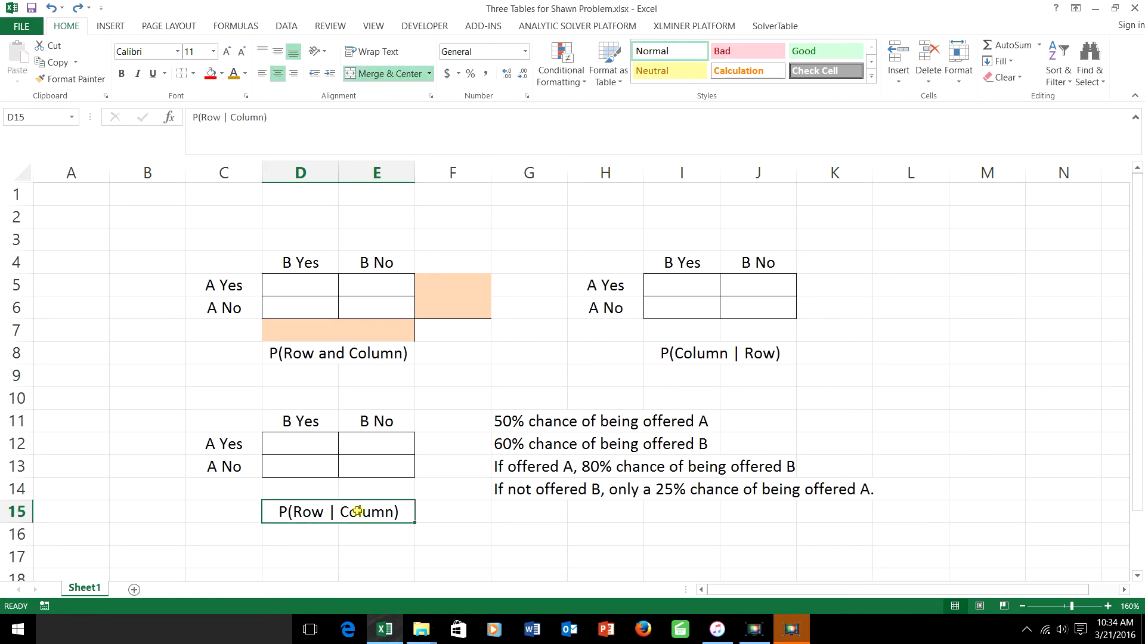
click(312, 423)
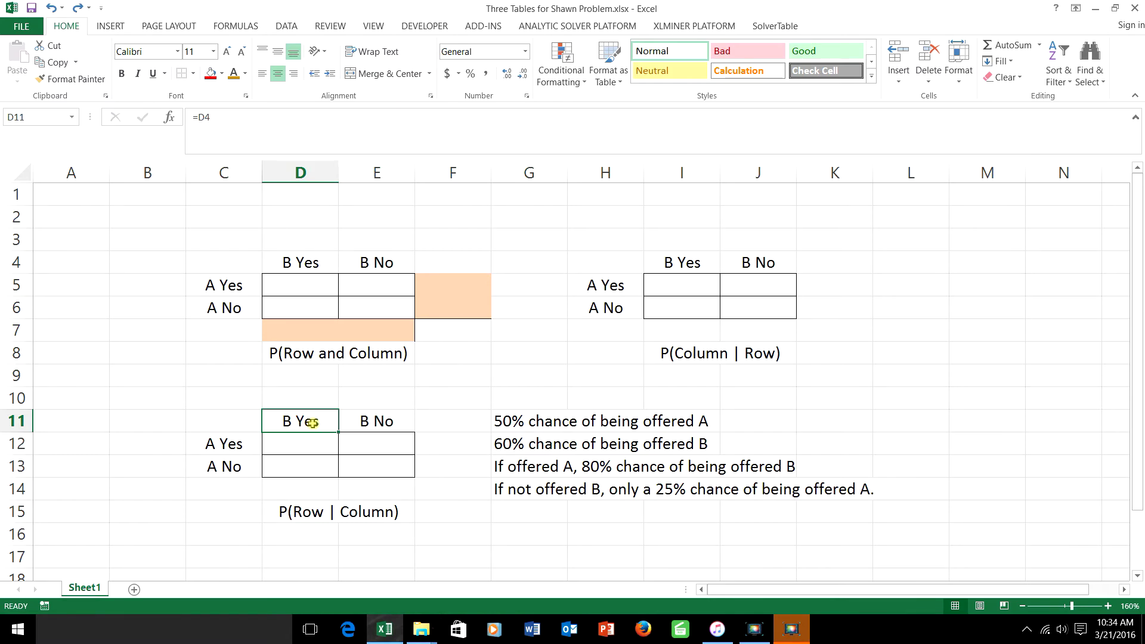
click(303, 442)
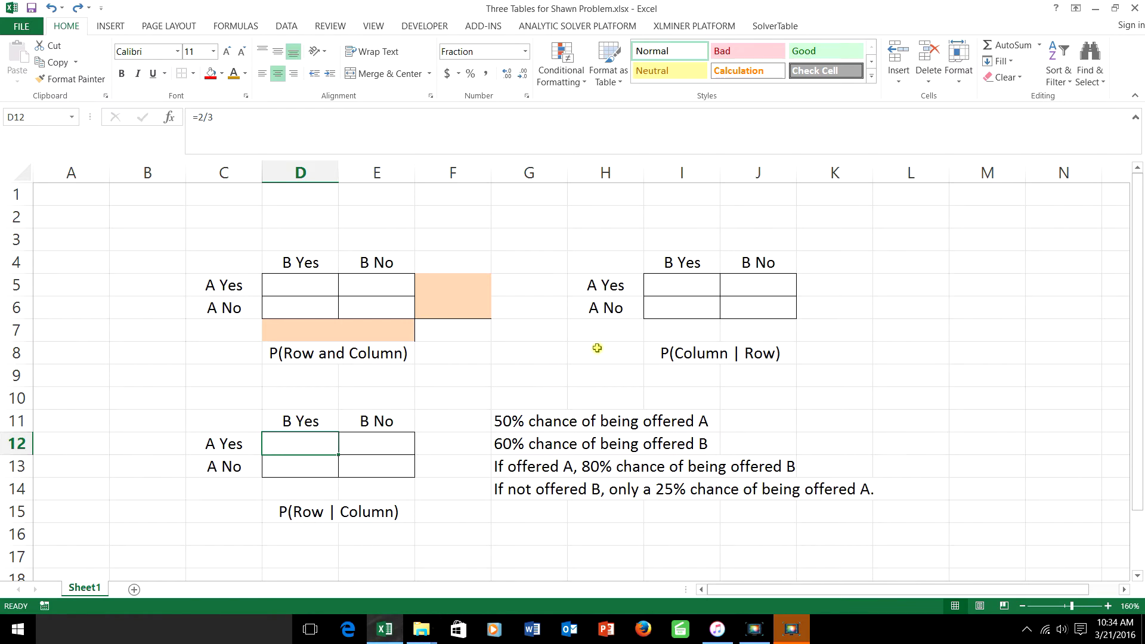
Examine the A Yes / B Yes cell of the P(Column | Row) table, its caption and headings, and the joint table's A Yes margin.
click(678, 285)
click(678, 285)
click(678, 285)
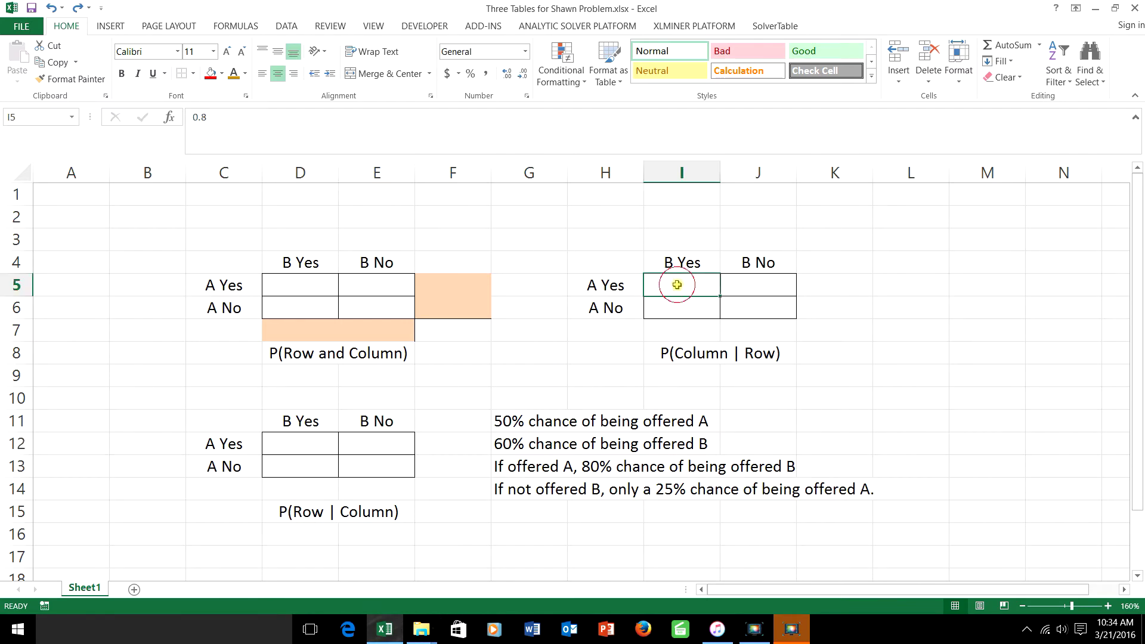
click(751, 353)
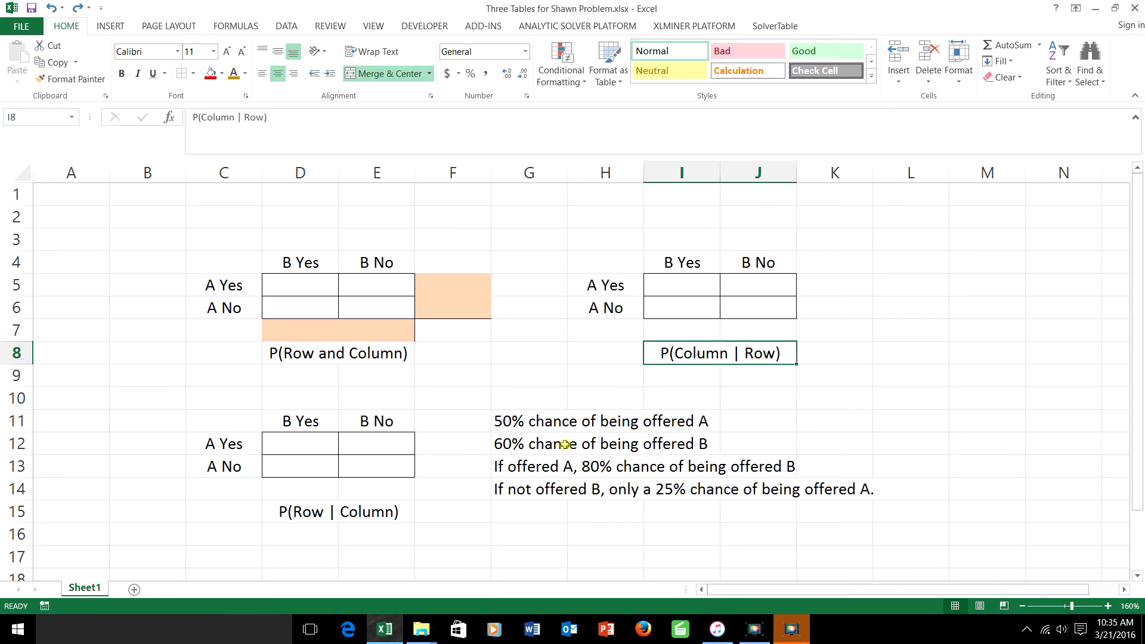
click(583, 284)
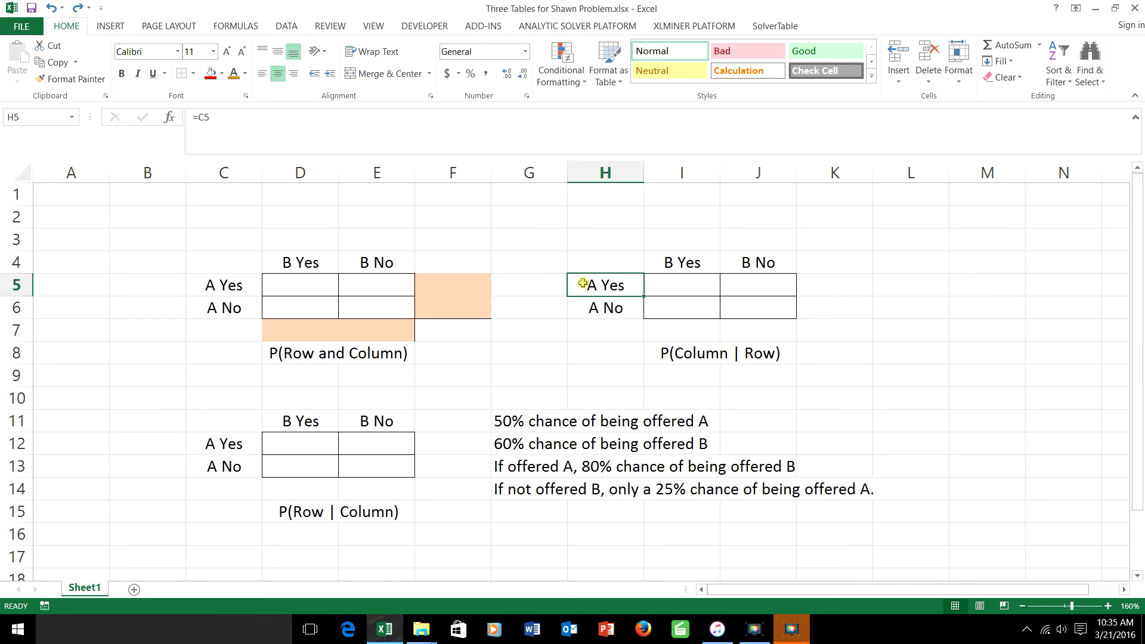
click(582, 284)
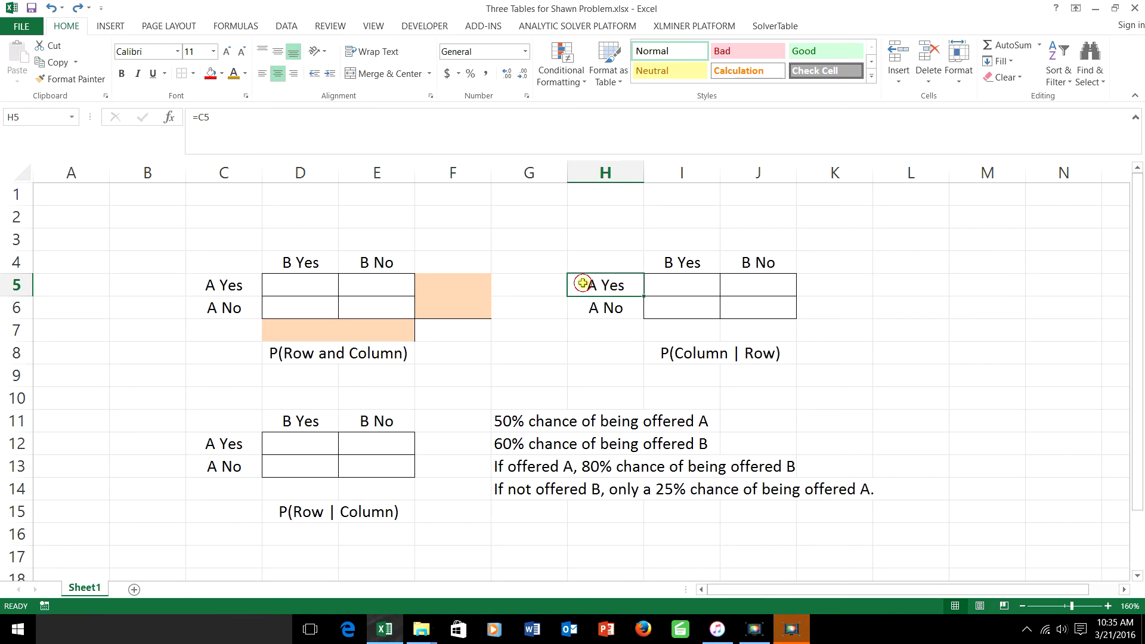
click(662, 285)
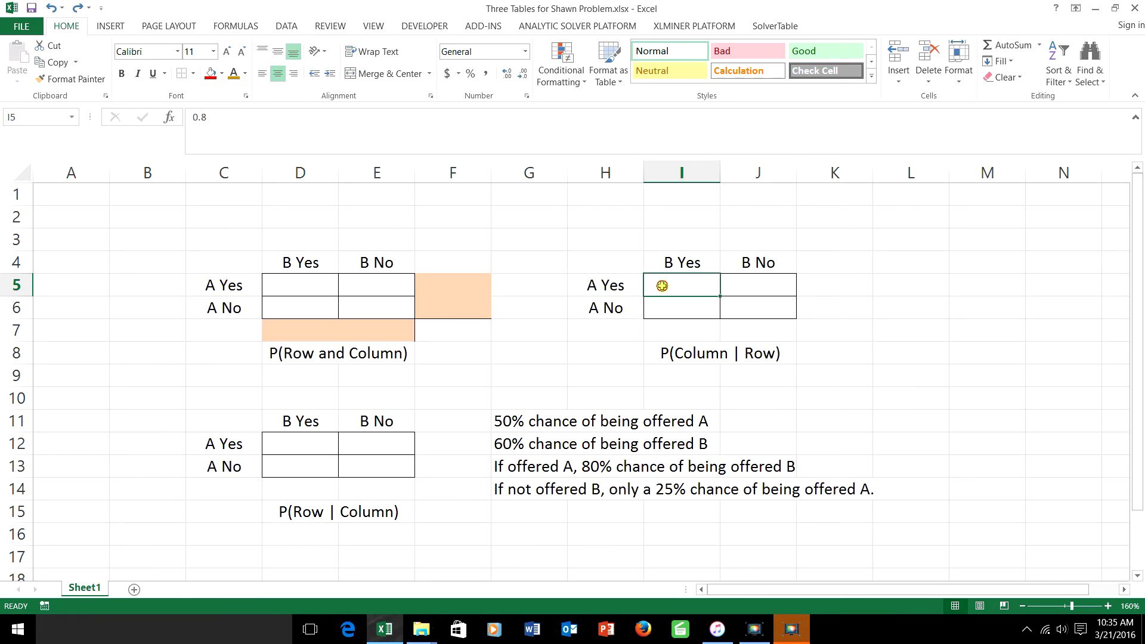
click(666, 258)
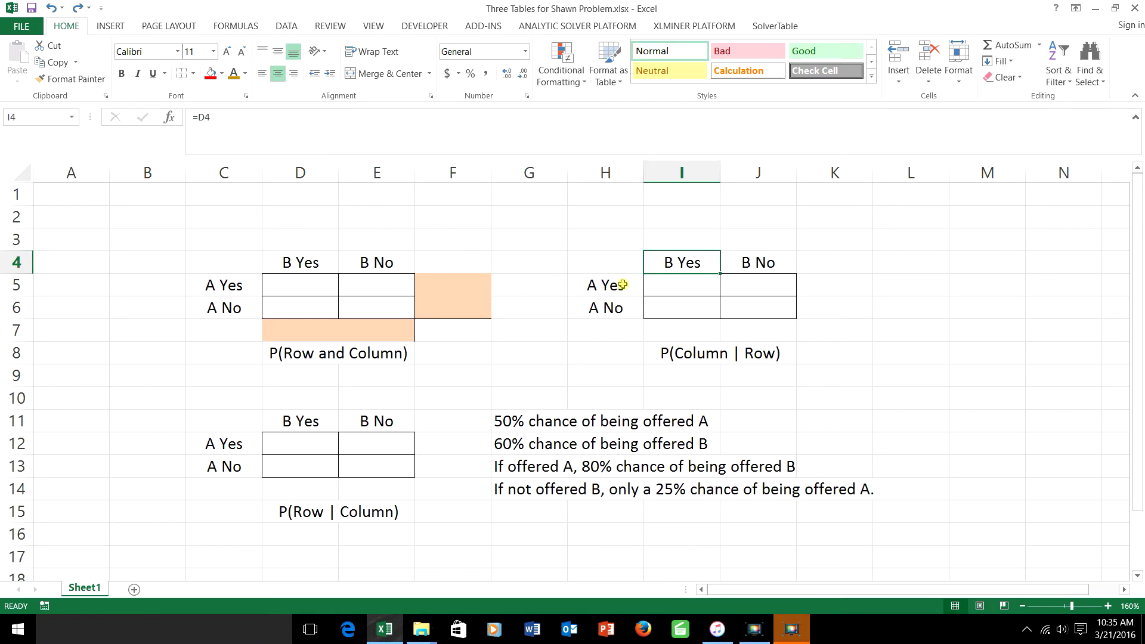
double_click(665, 287)
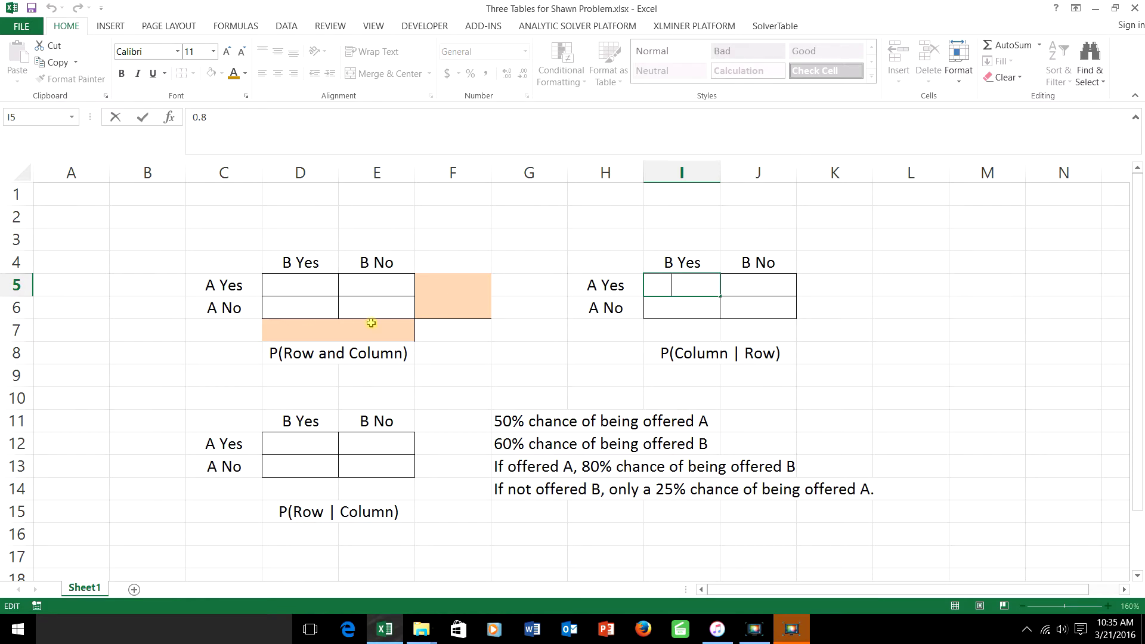
click(453, 284)
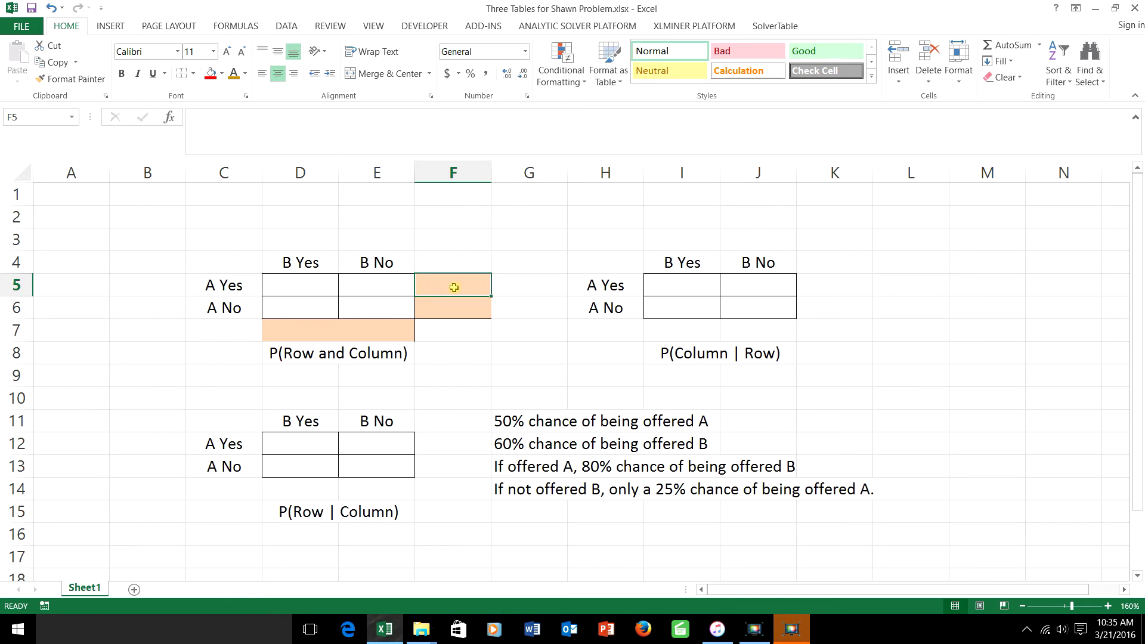
Examine the joint table's headings and orange margins together with the headings and cells of both conditional tables.
click(233, 287)
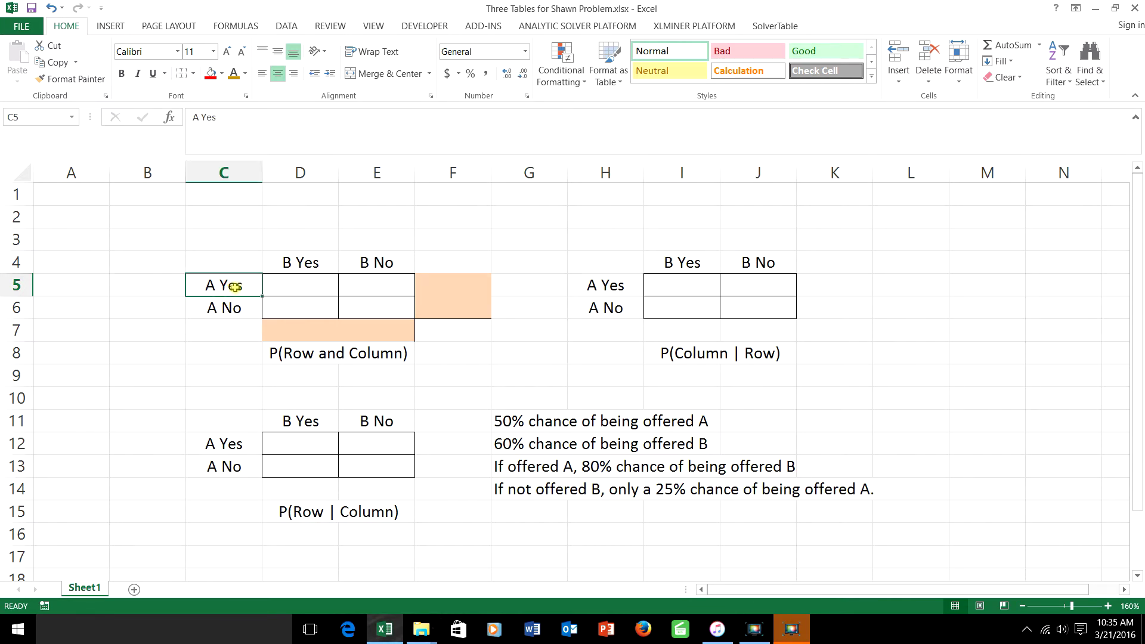
click(284, 329)
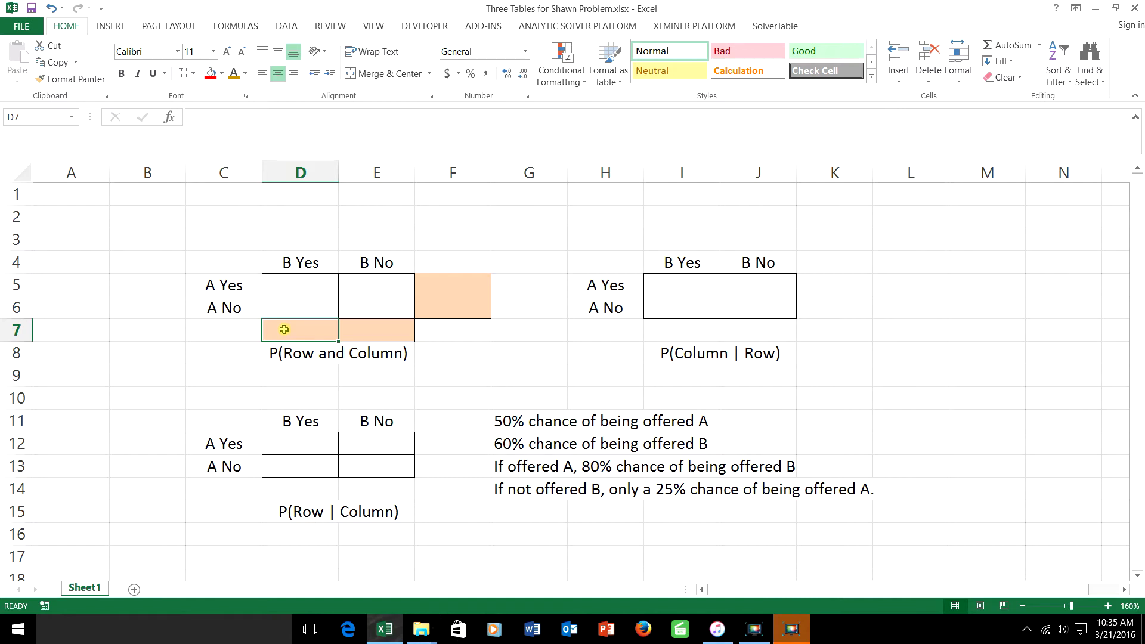
click(307, 263)
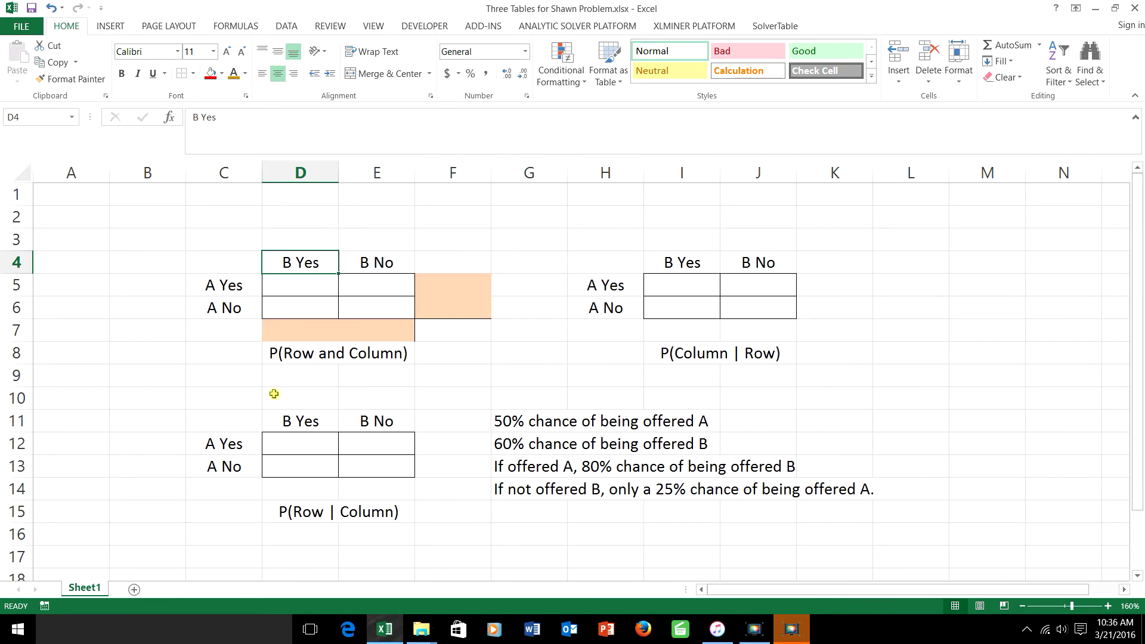
click(225, 442)
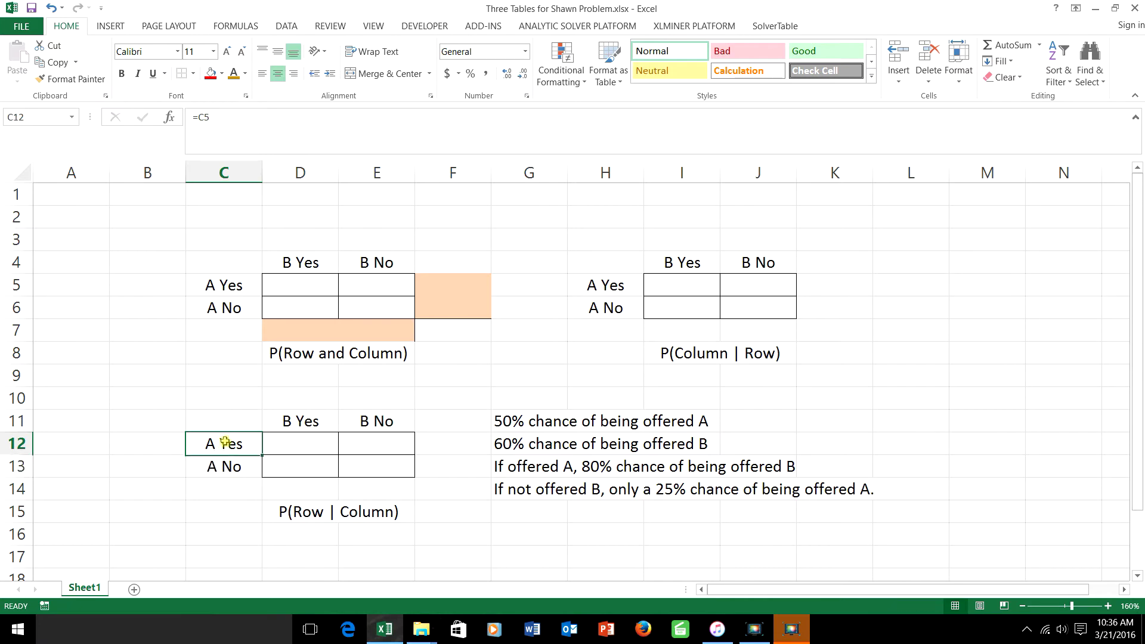
drag(225, 442, 225, 466)
click(287, 419)
drag(287, 418, 370, 431)
click(449, 516)
drag(223, 417, 370, 468)
drag(291, 324, 355, 337)
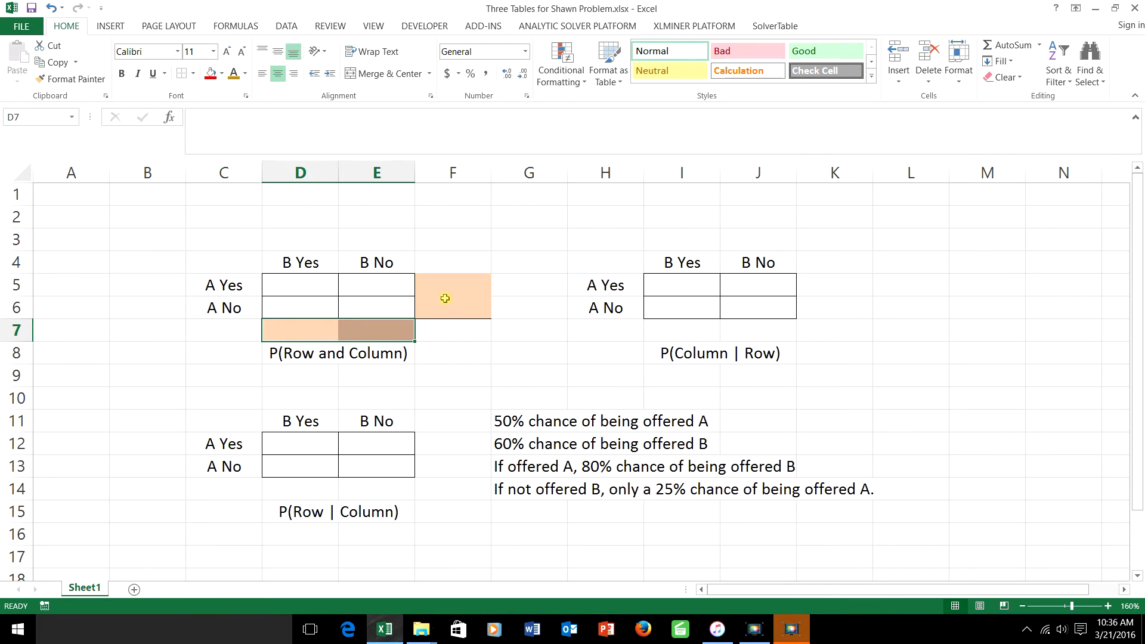
drag(447, 281, 477, 298)
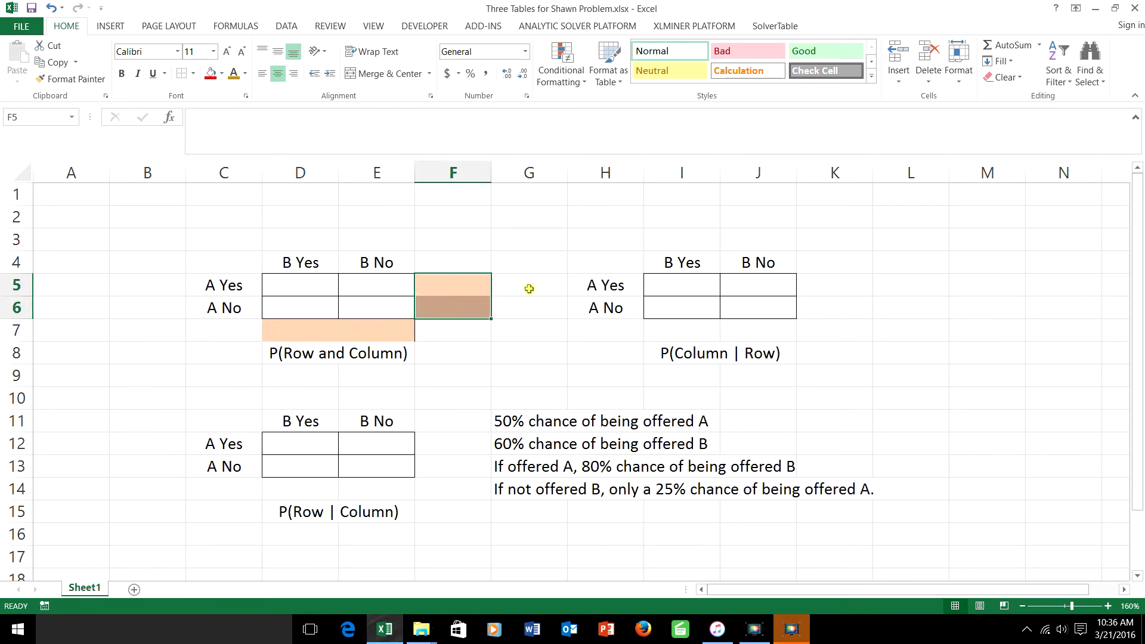
drag(651, 288, 728, 302)
click(516, 332)
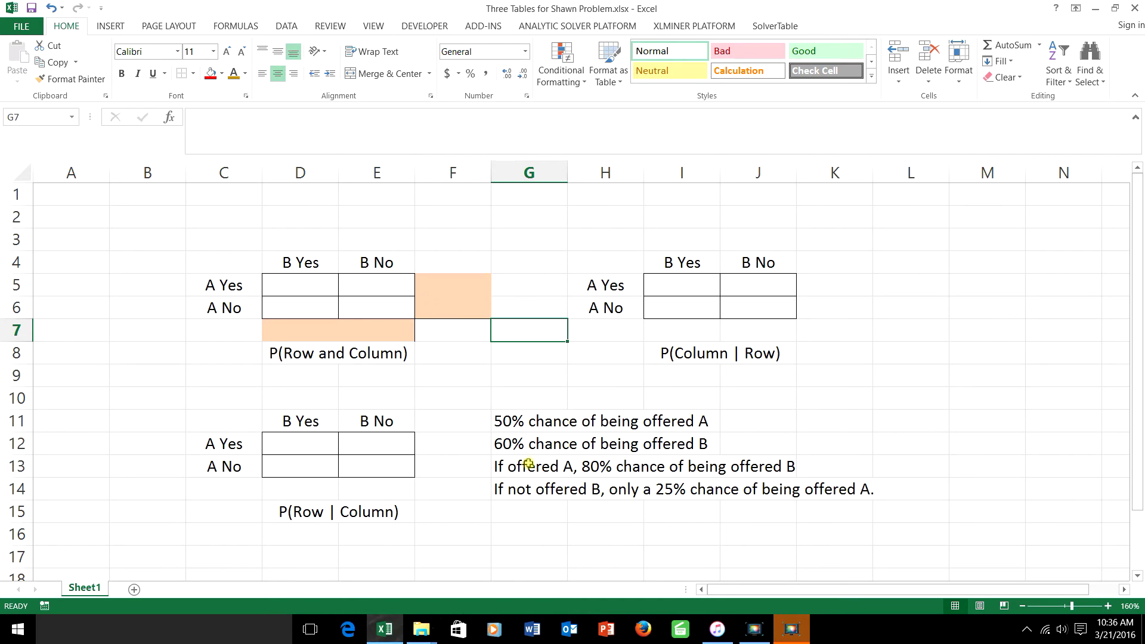
Enter 0.5 as the A Yes margin in F5 from the 50% statement in G11, and make its font black.
click(513, 423)
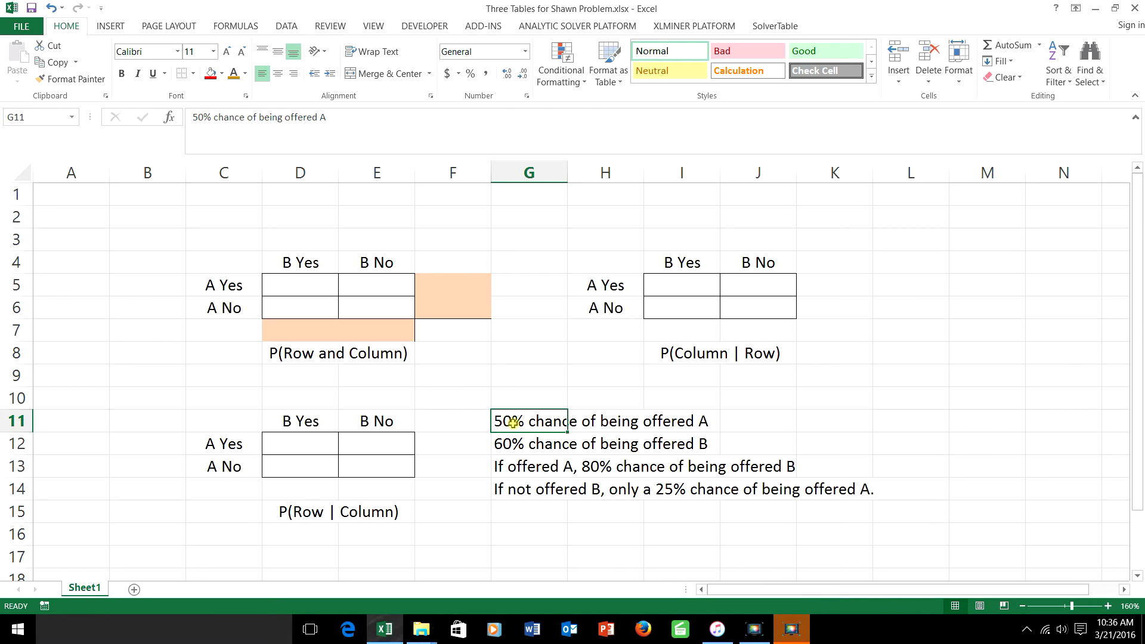
click(439, 285)
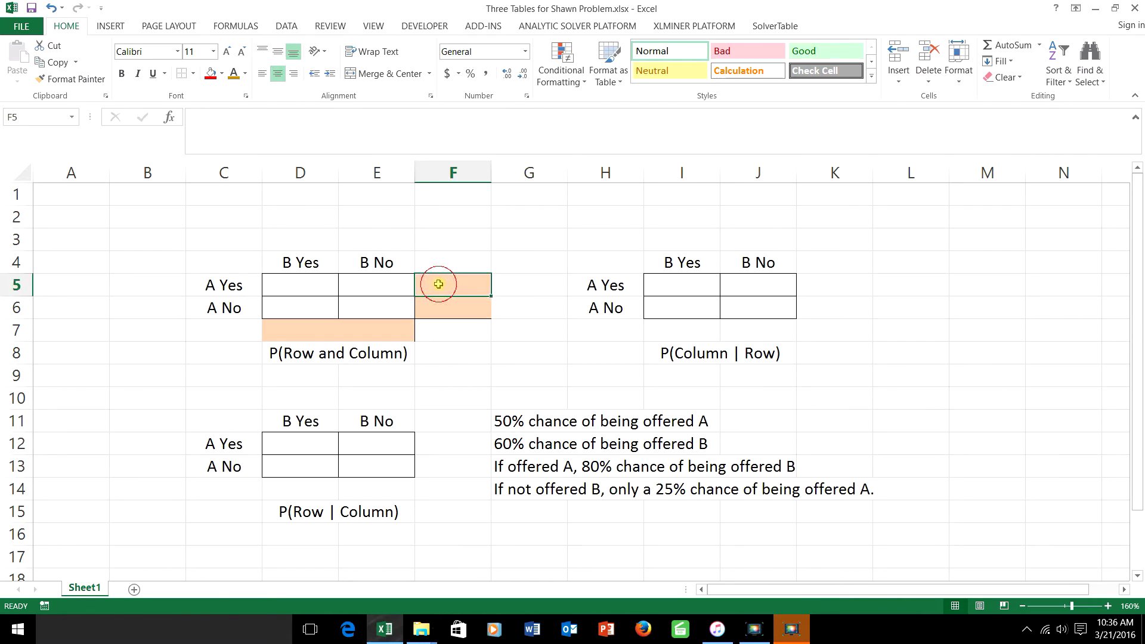
text(.5)
key(Return)
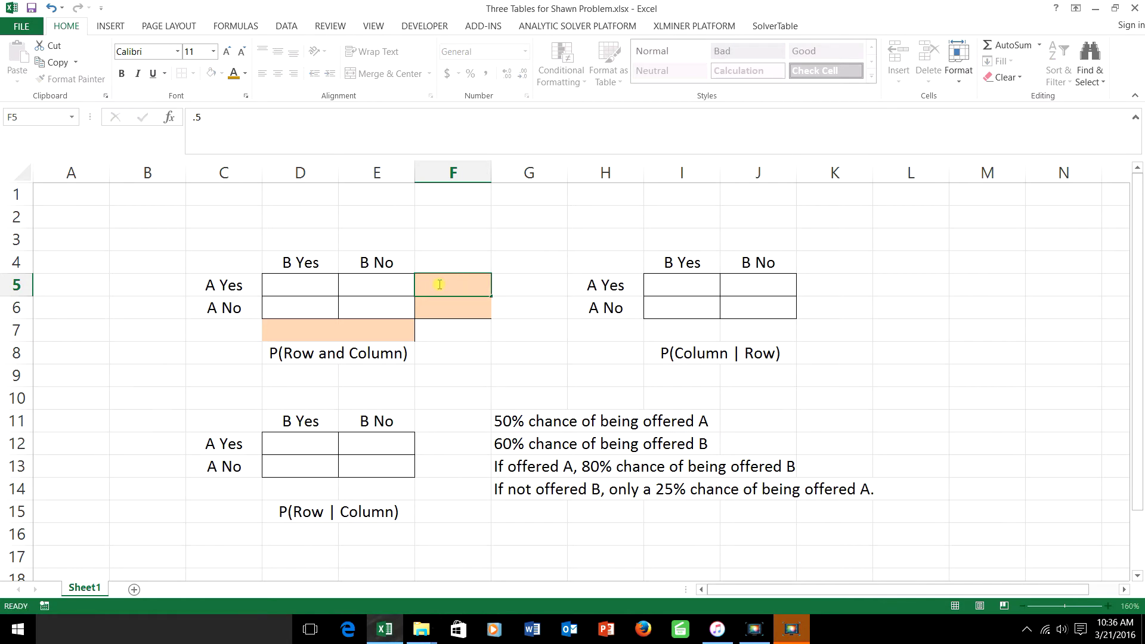
click(439, 284)
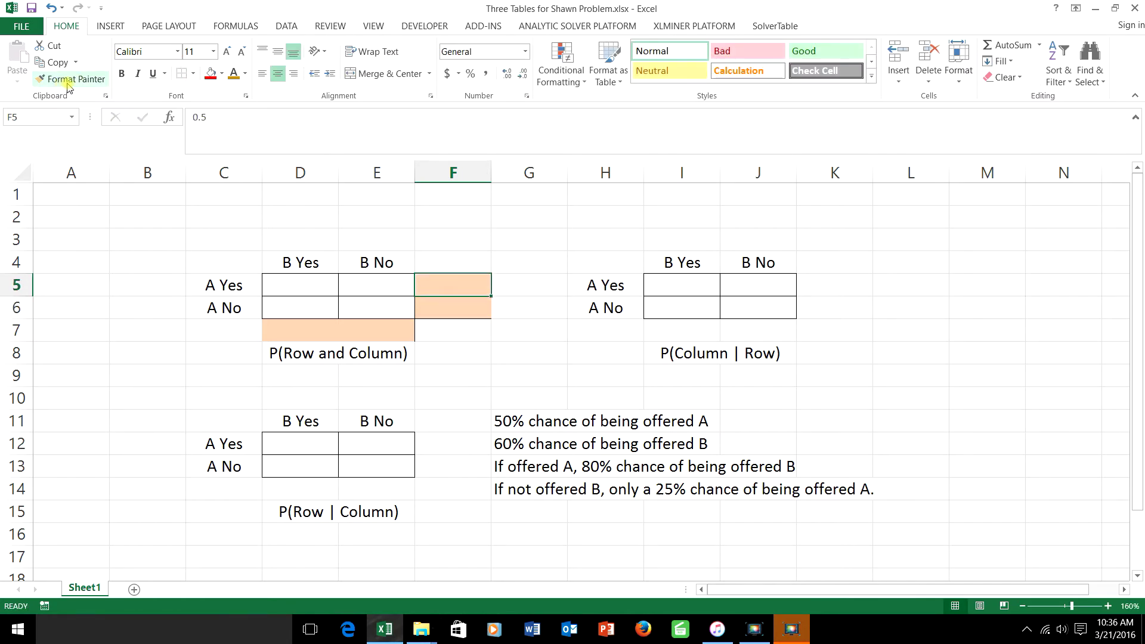
click(245, 73)
click(250, 98)
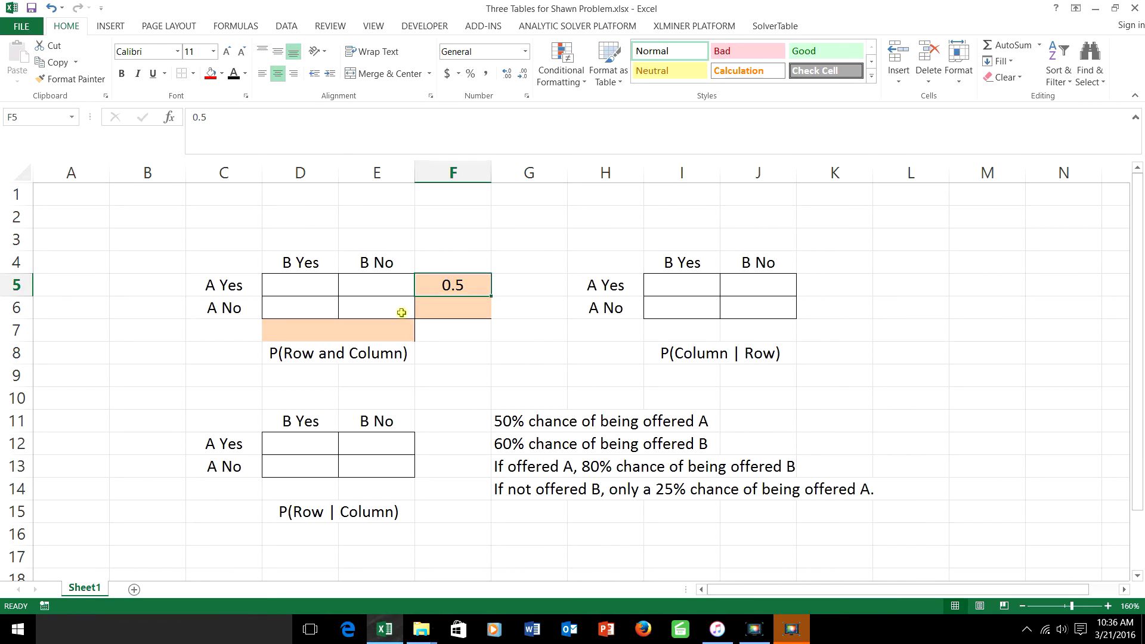
Enter 0.5 as the A No margin of the joint table in F6, in black font.
click(452, 305)
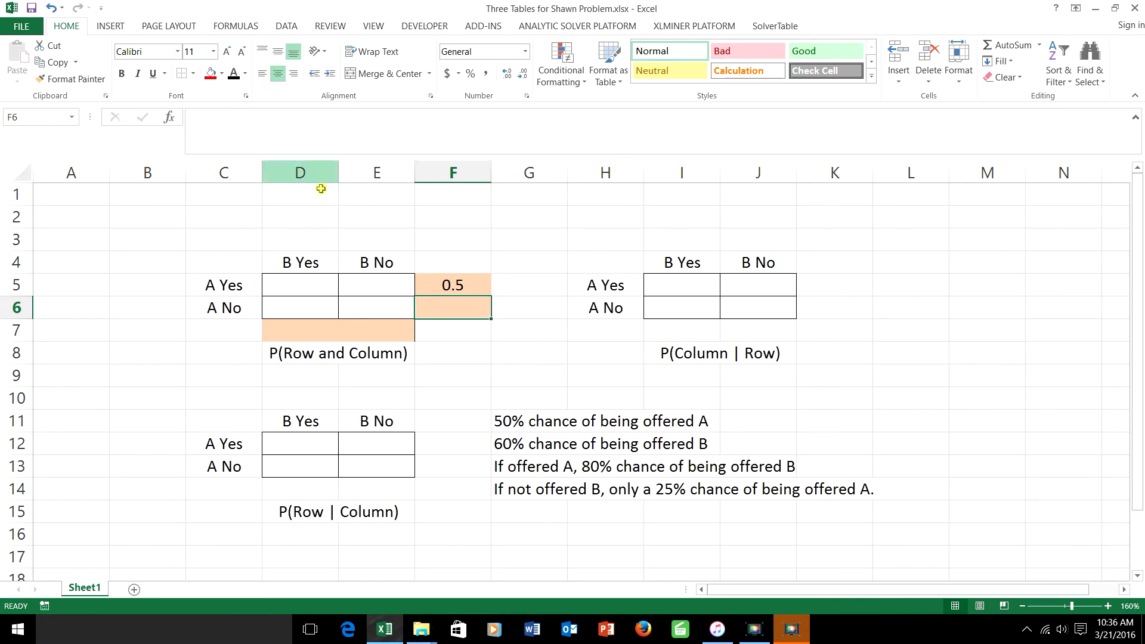
text(0.5)
key(Return)
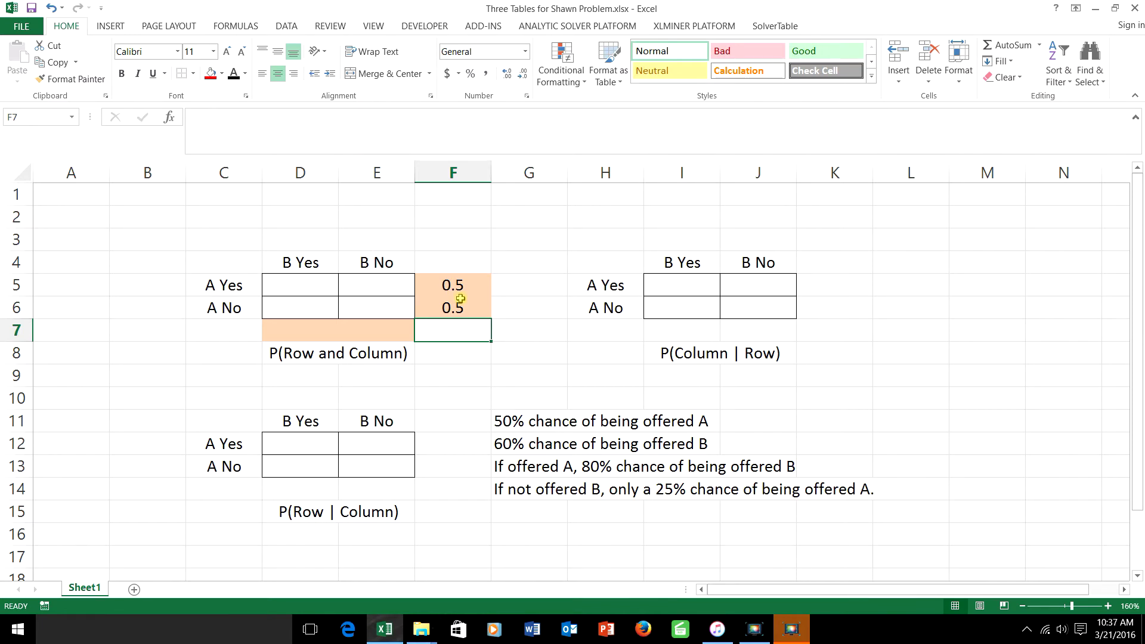
Enter the column margins from the 60% statement in G12: 0.6 for B Yes in D7 and 0.4 for B No in E7, in black font.
click(503, 444)
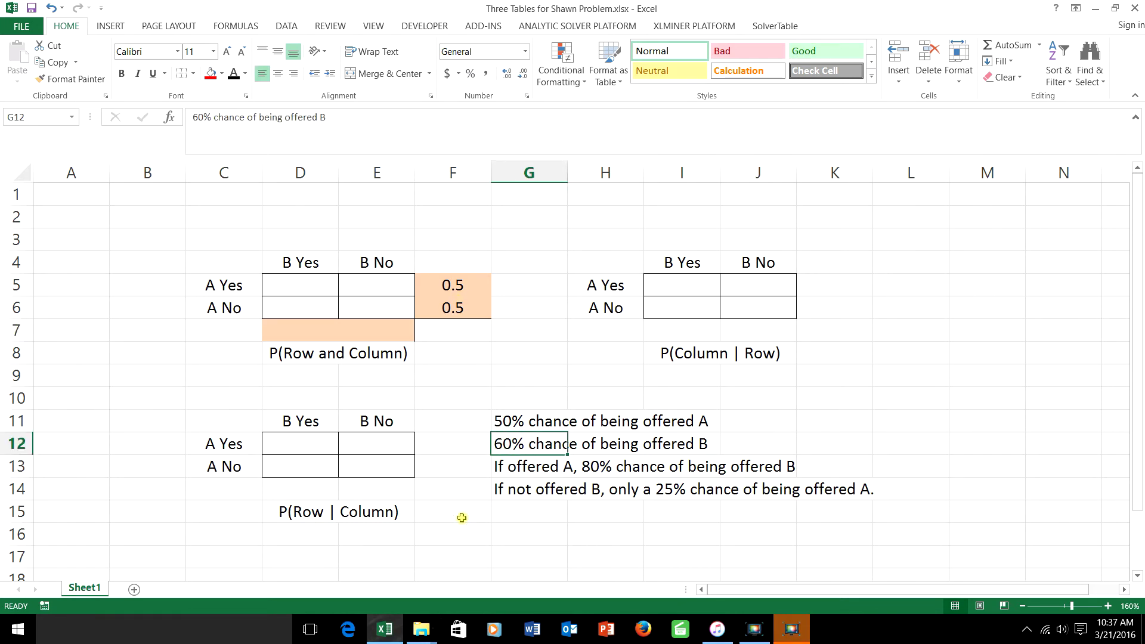
click(304, 260)
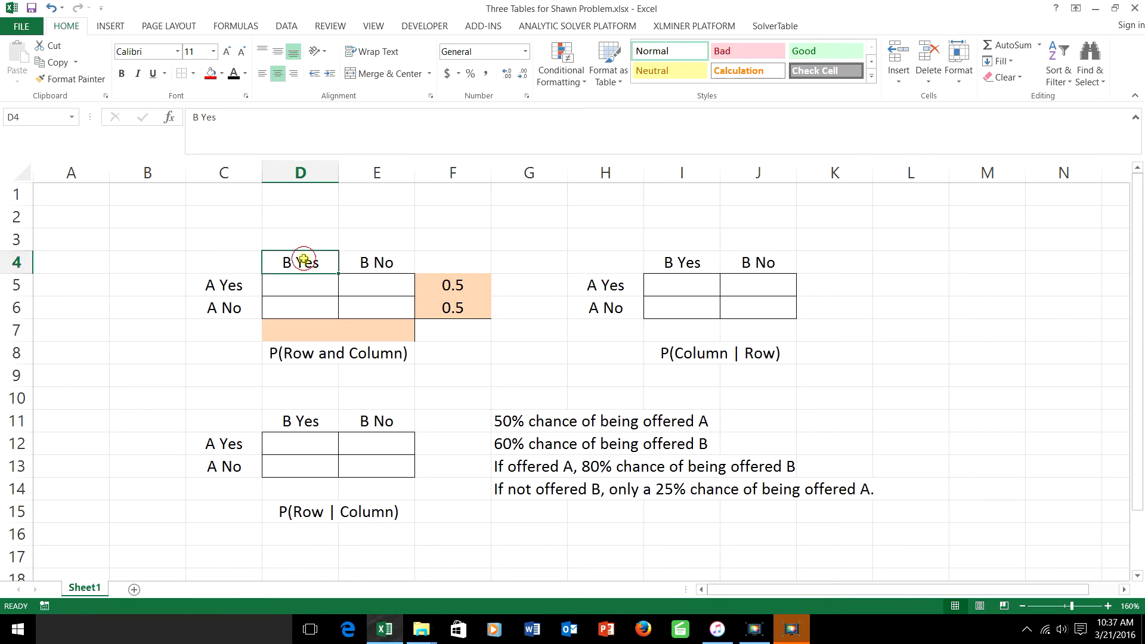
click(300, 329)
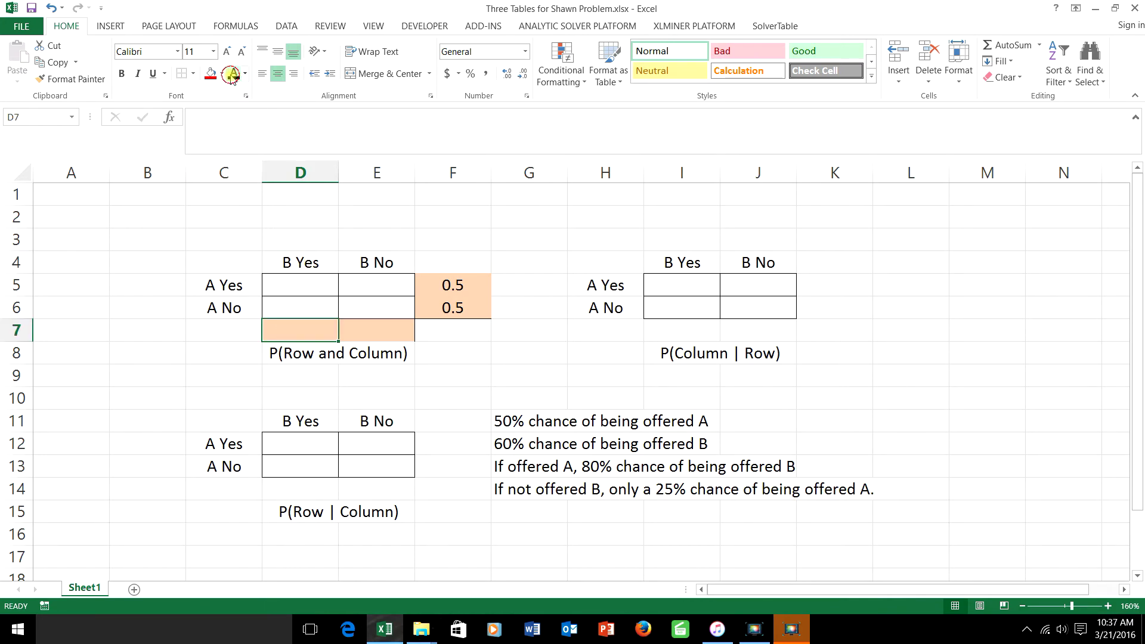
text(.6)
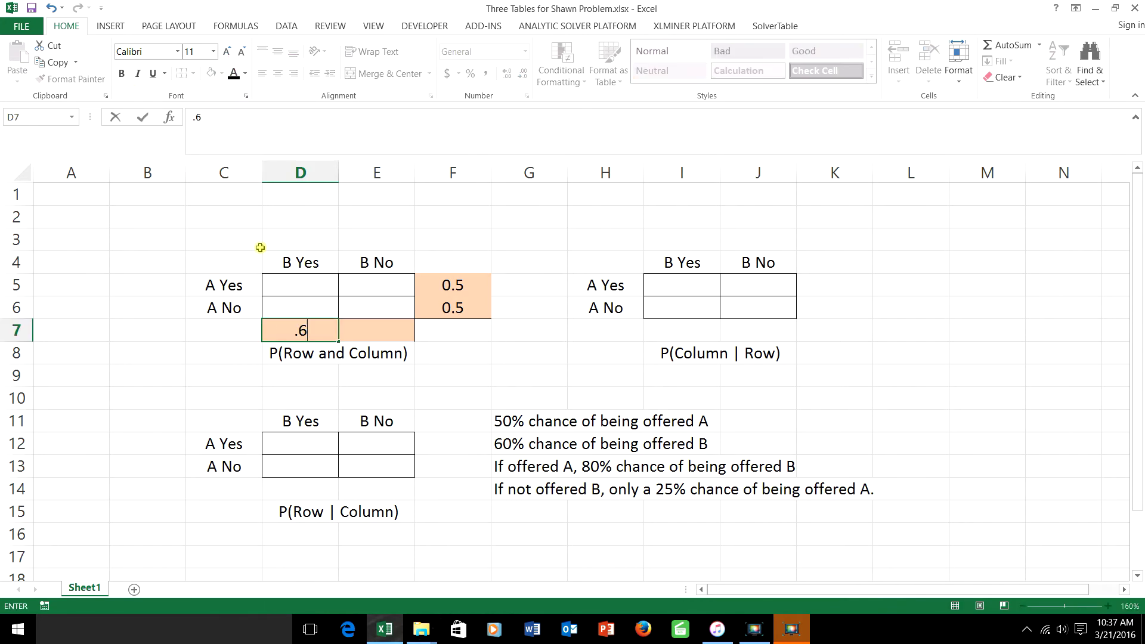
key(Tab)
text(.)
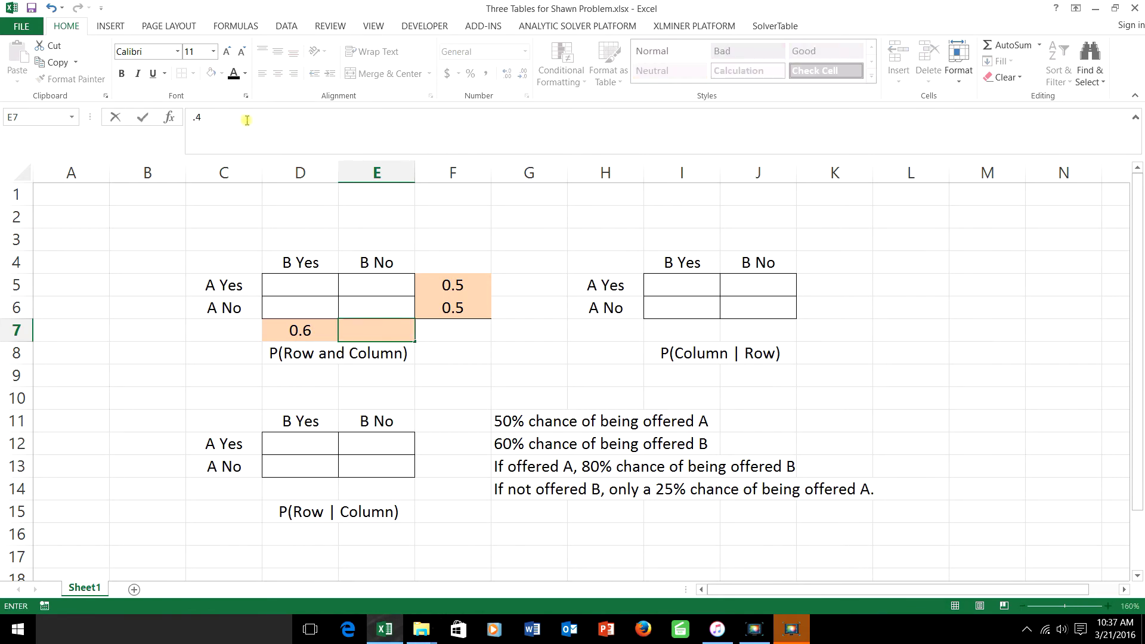
key(Tab)
key(Left)
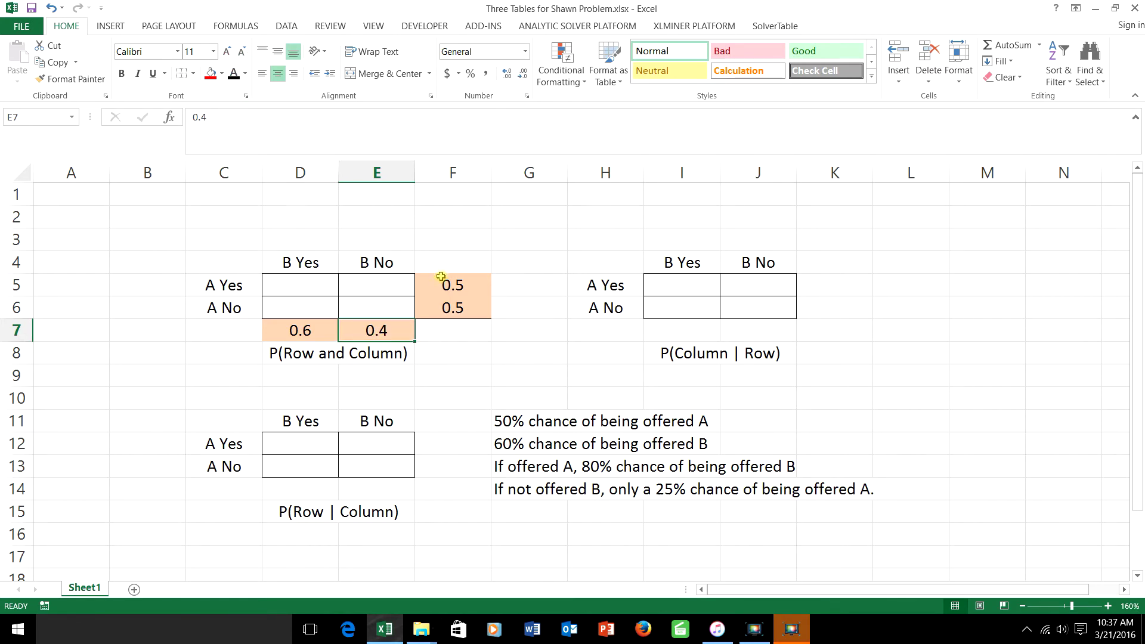
Enter 1 as the grand total in F7 in black font on a dark orange fill, and review the joint cells D5:E6 it covers.
click(446, 335)
text(1)
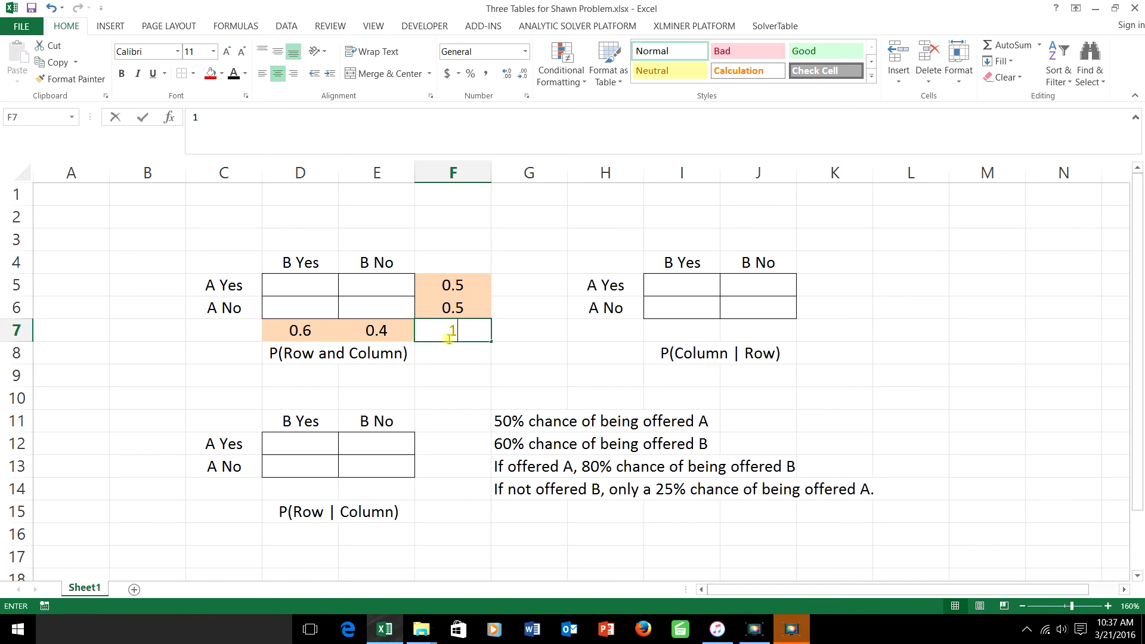
drag(280, 328, 394, 332)
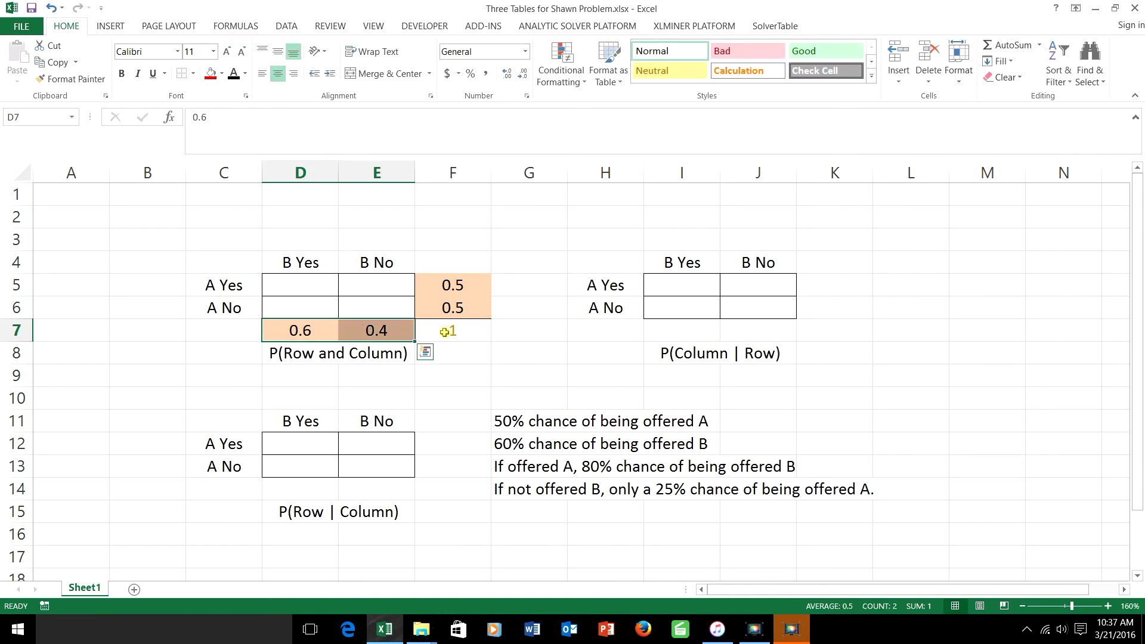
click(445, 330)
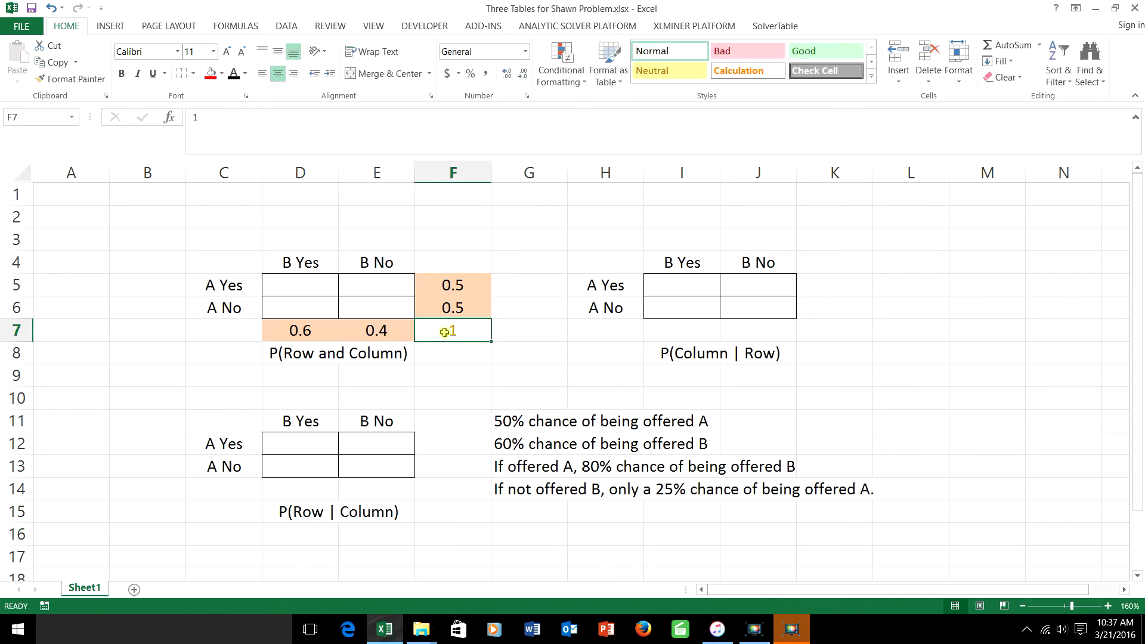
click(221, 74)
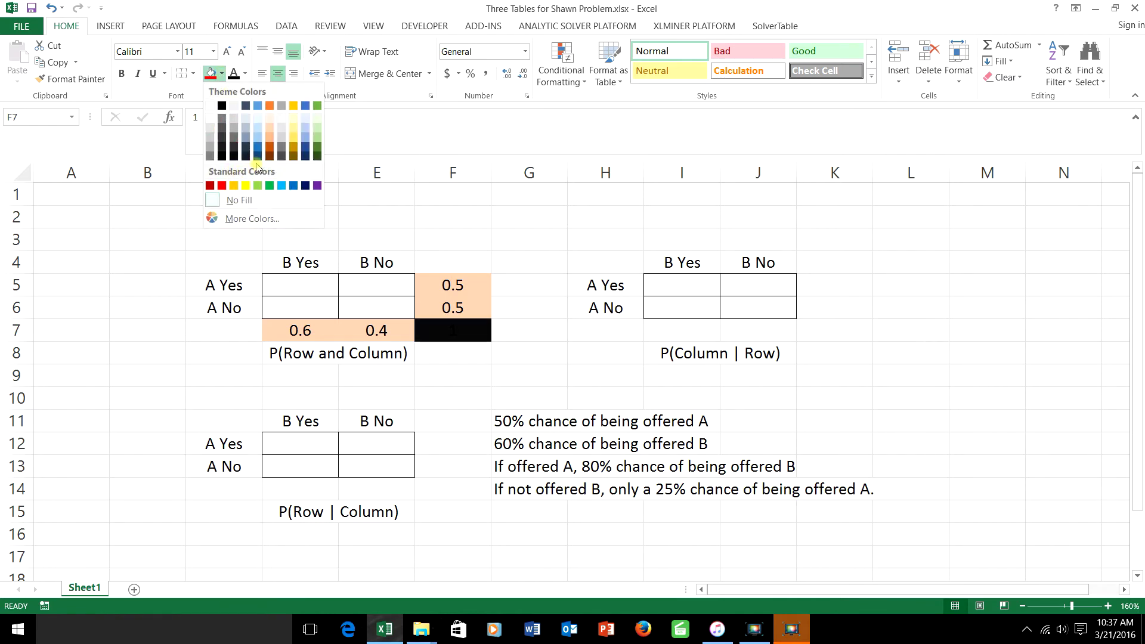
click(268, 149)
click(460, 371)
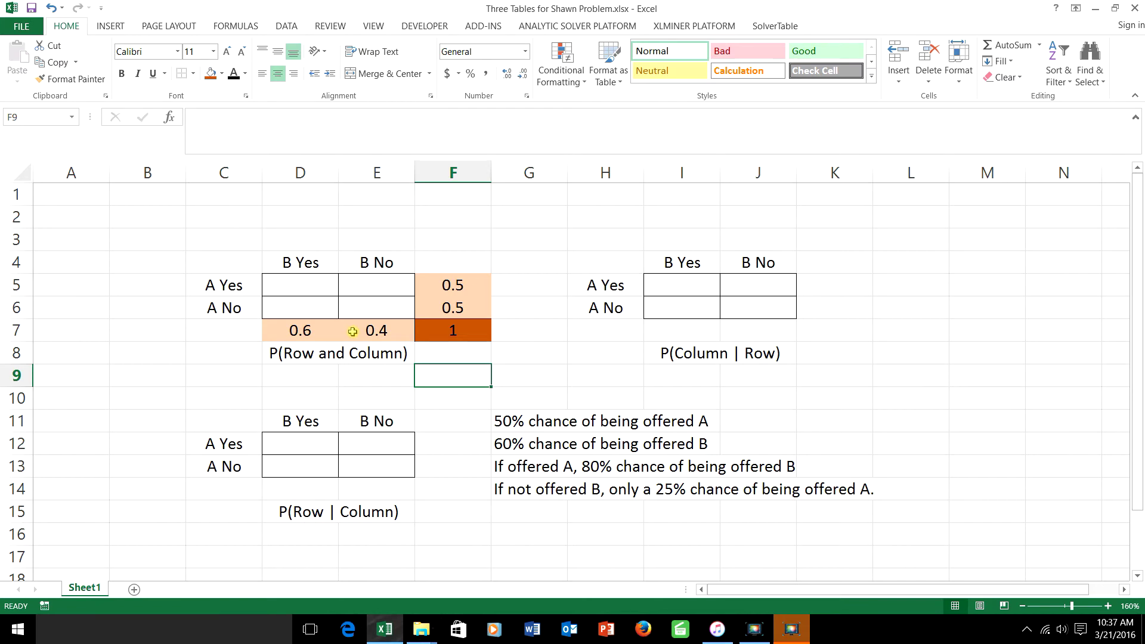
drag(308, 284, 376, 307)
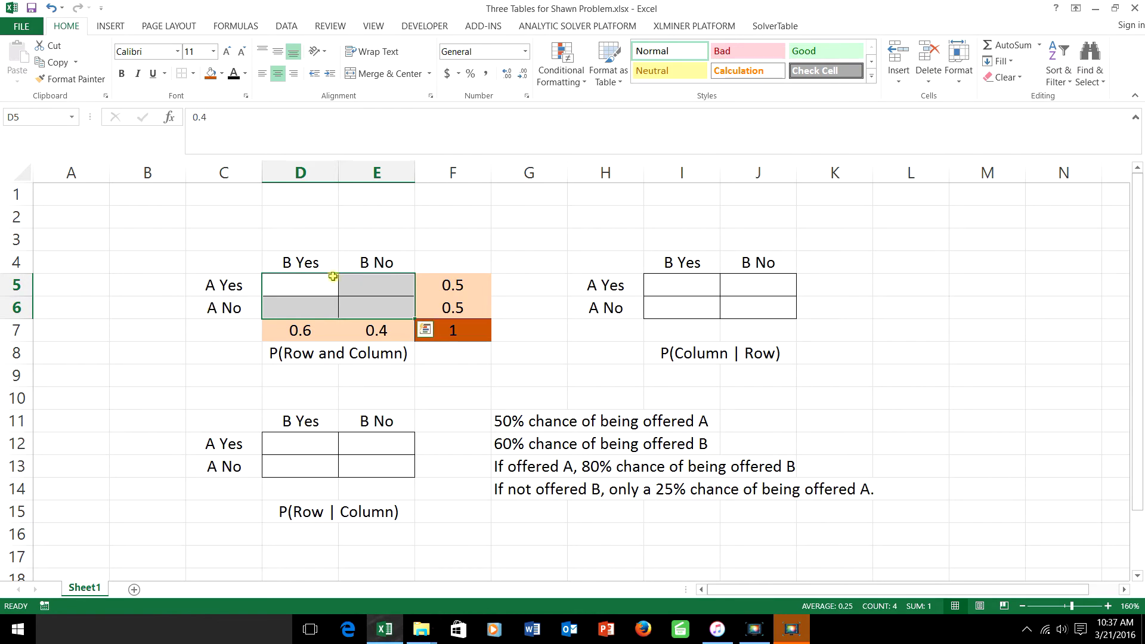
click(447, 371)
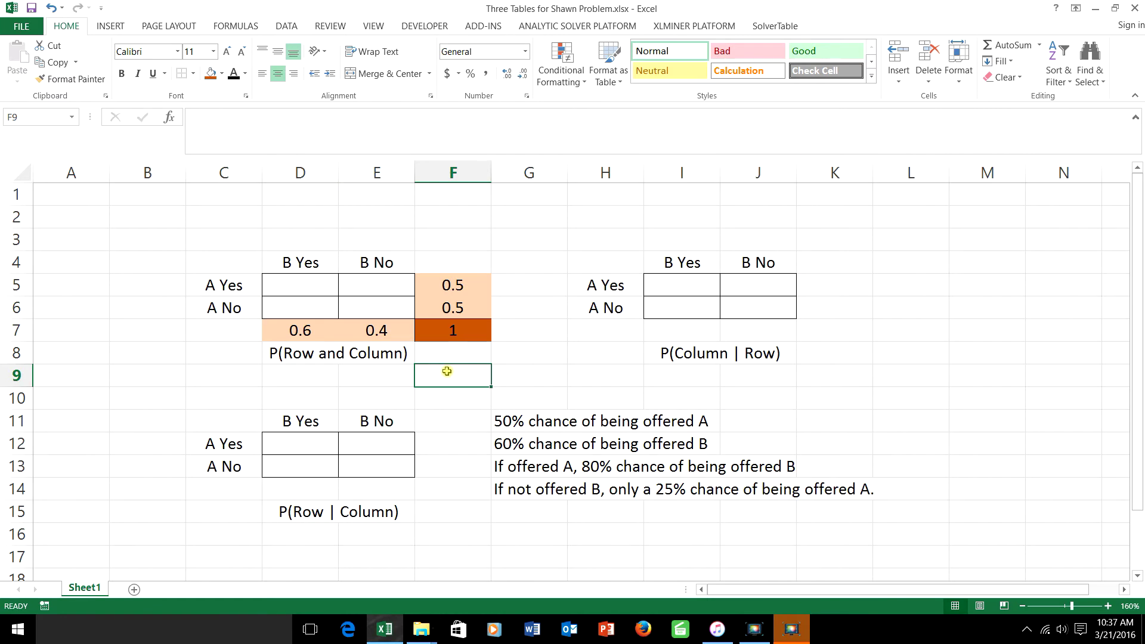
Using the 80% statement in G13, fill the A Yes row of P(Column | Row) in black with 0.8 in I5 and 0.2 in J5.
drag(528, 421, 676, 438)
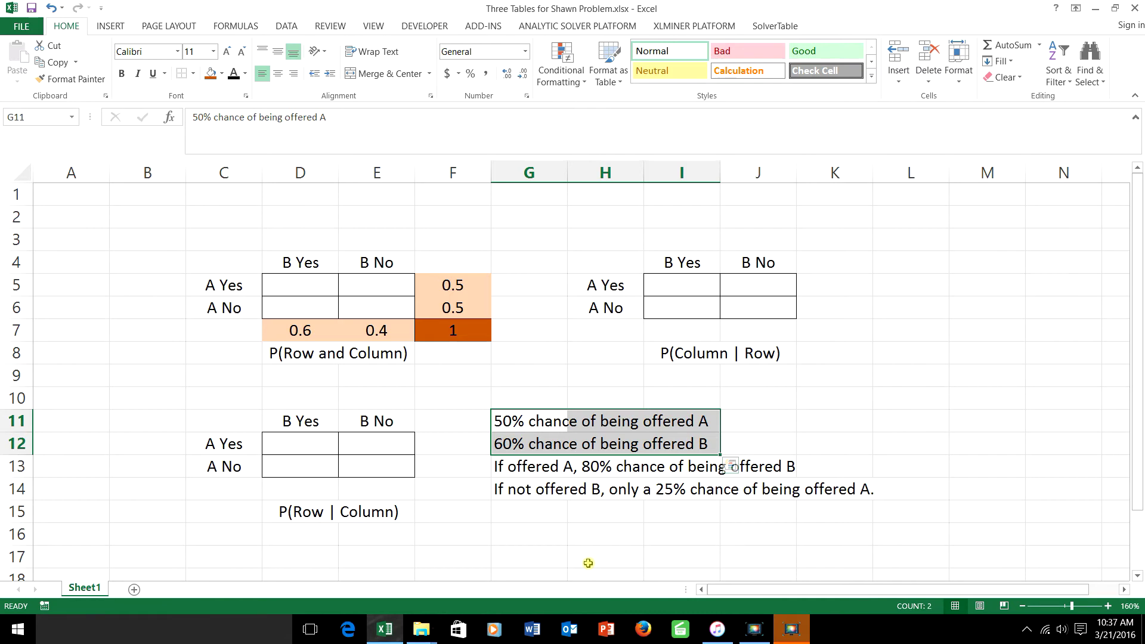
click(516, 468)
drag(519, 466, 796, 468)
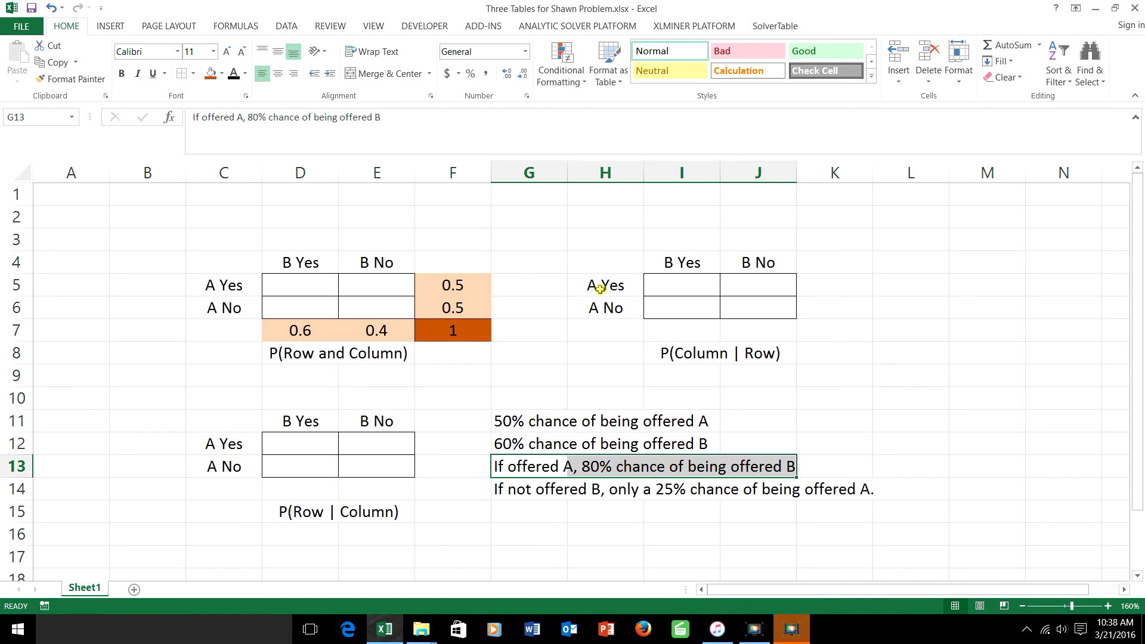
click(670, 287)
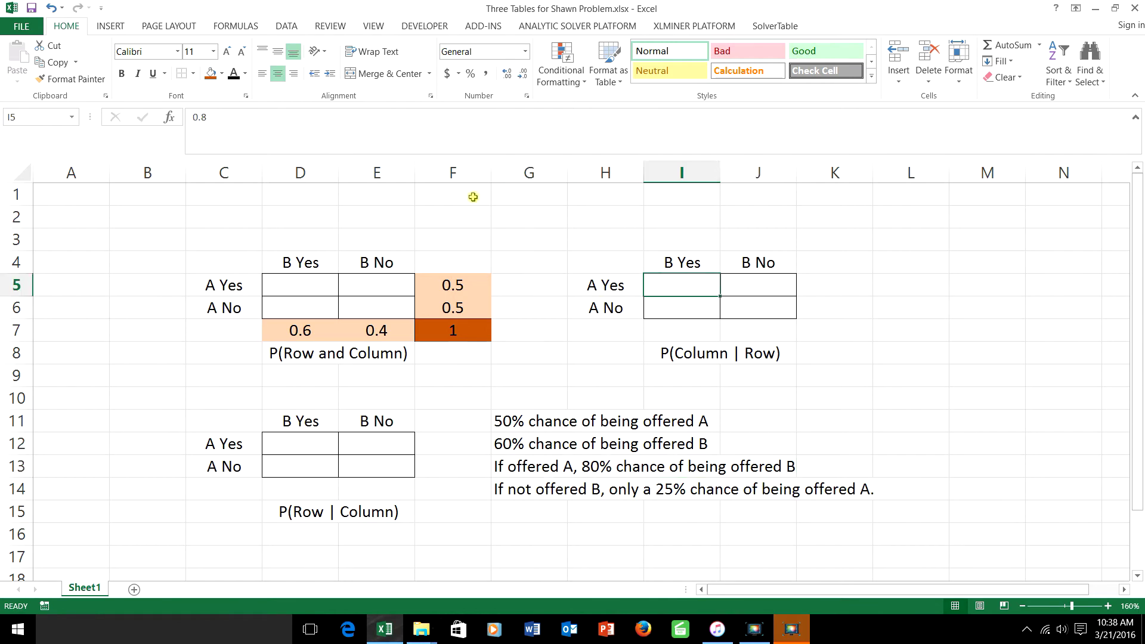
click(233, 74)
click(745, 287)
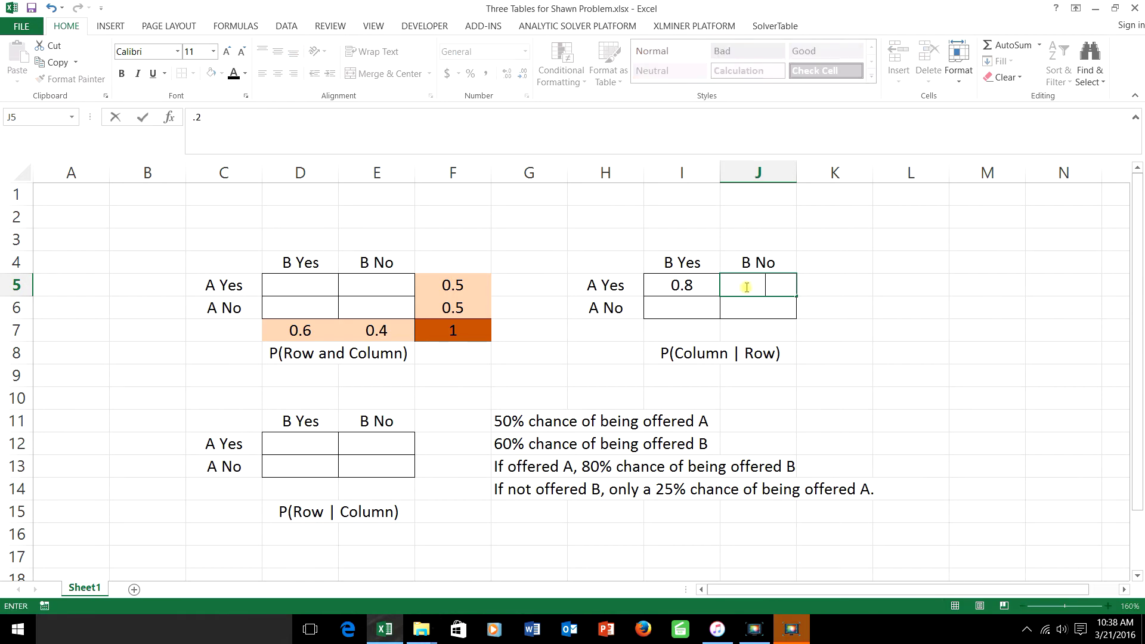
click(828, 312)
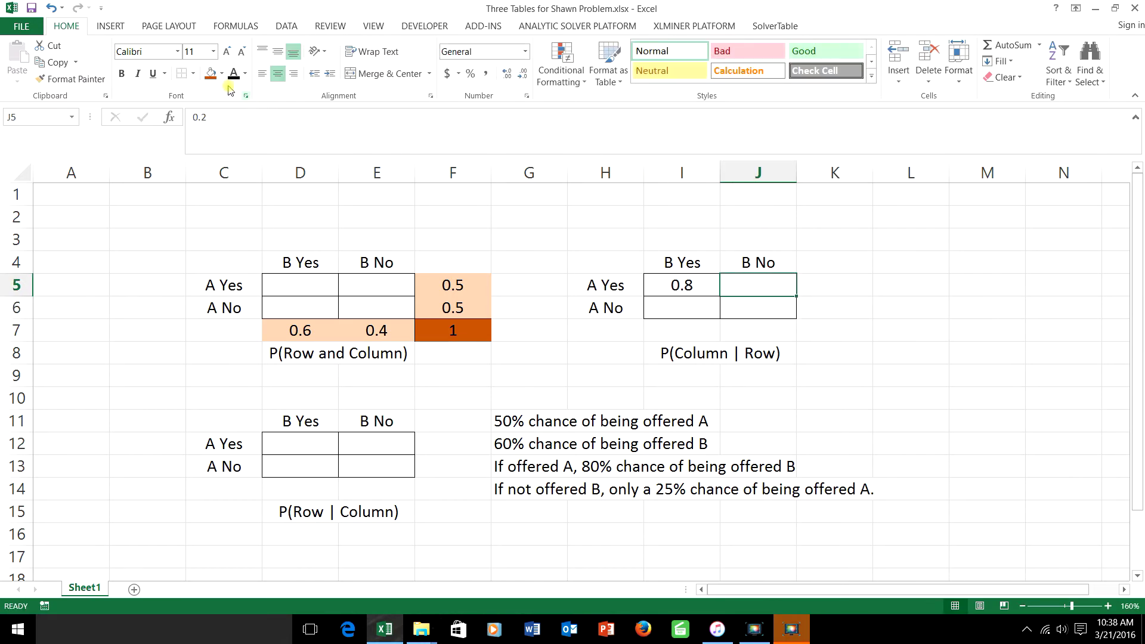
Show a row total of 1 in black font in K5 and K6 beside the P(Column | Row) table.
click(809, 278)
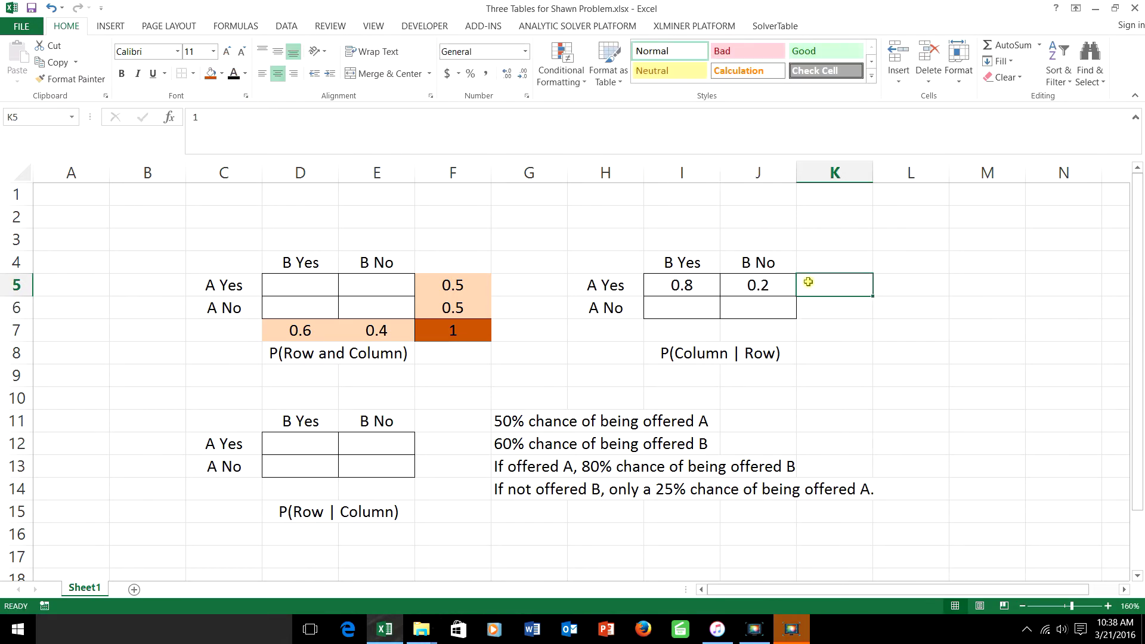
click(234, 74)
click(830, 307)
click(234, 74)
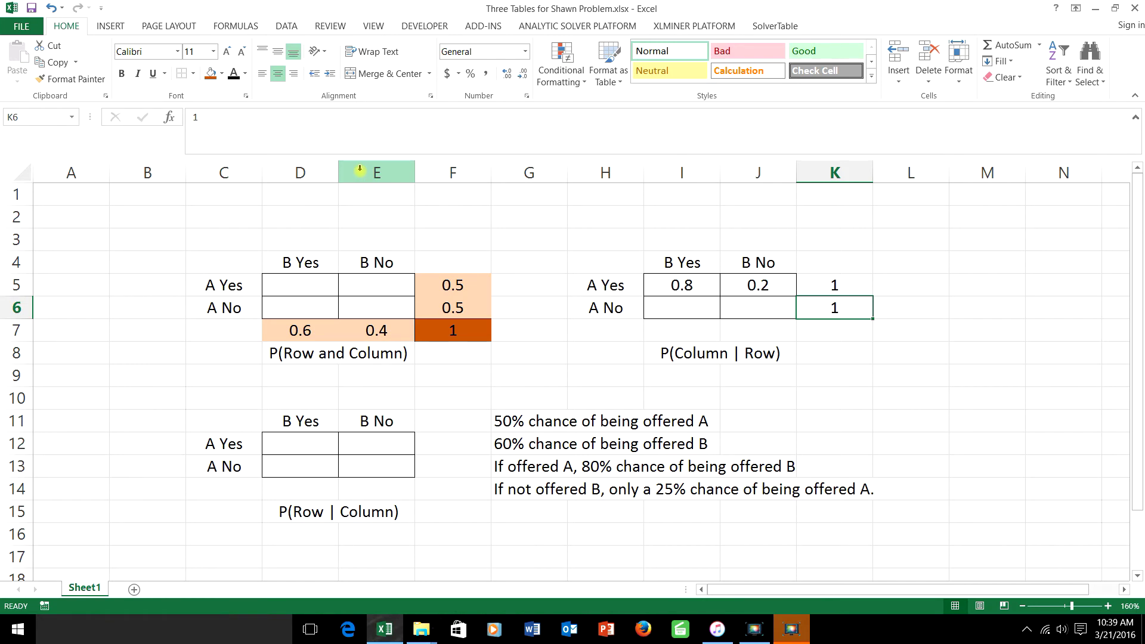
Using the 25% statement in G14, show 0.25 in black font in E12 for A Yes given B No.
click(510, 491)
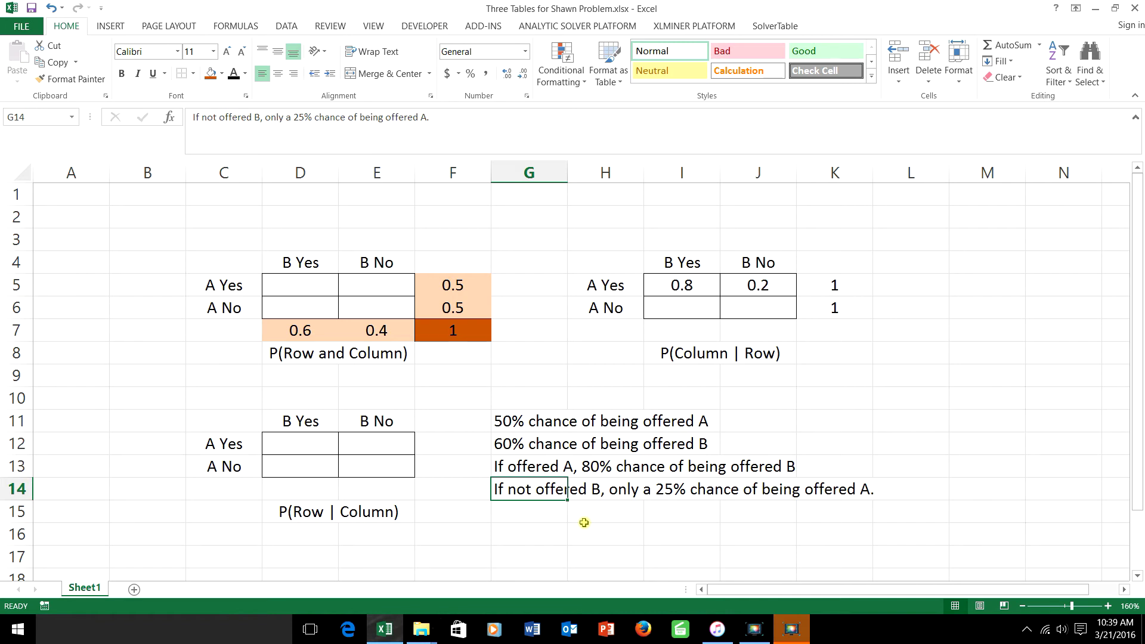
drag(521, 488, 835, 489)
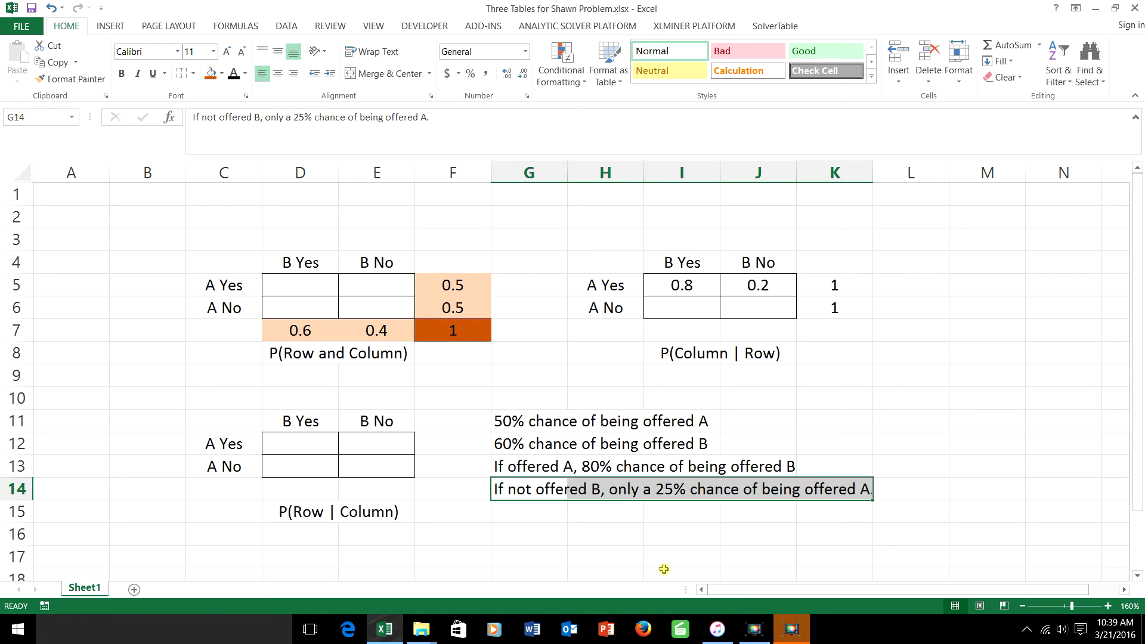
click(390, 422)
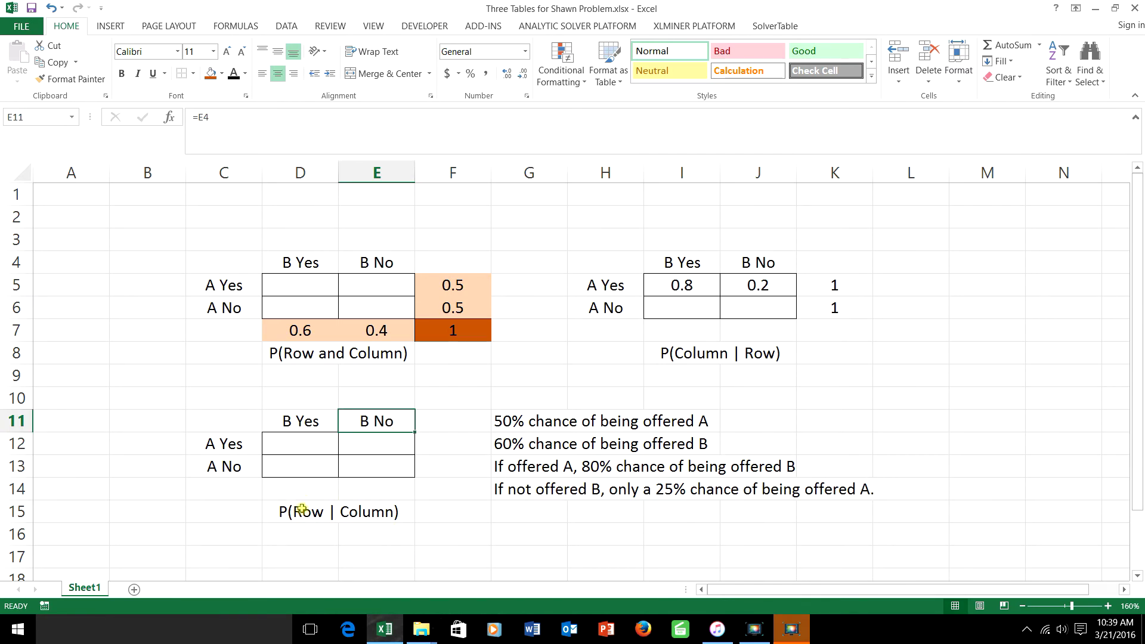
drag(377, 420, 378, 476)
click(378, 444)
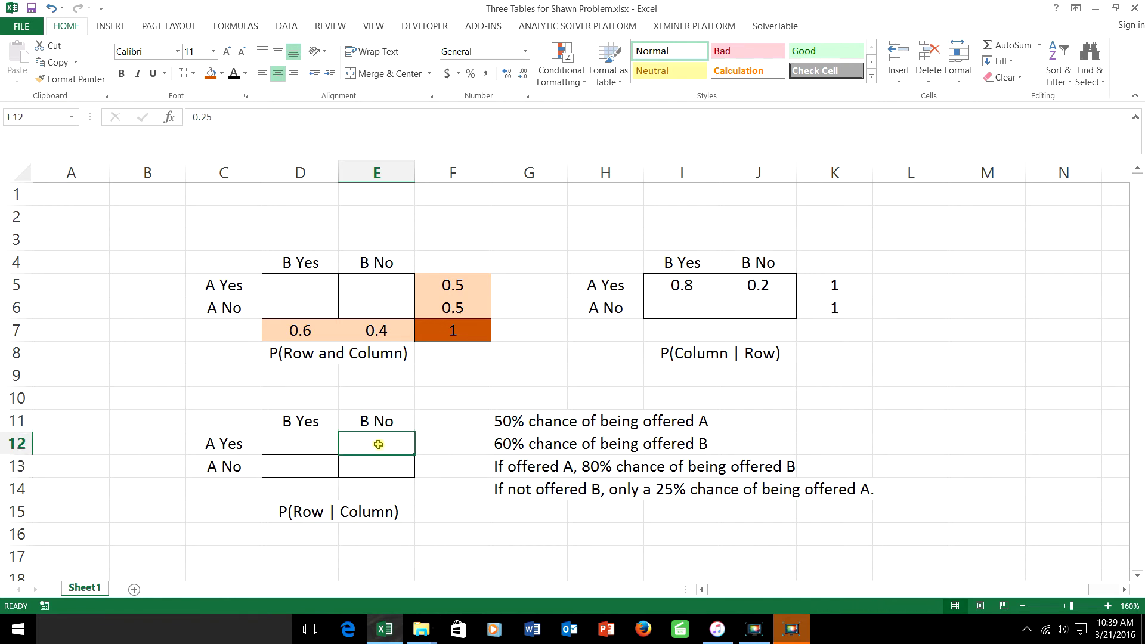
click(231, 443)
click(380, 444)
click(233, 74)
Set the A No given B No probability in E13 to 0.75 in black font.
click(385, 467)
click(233, 75)
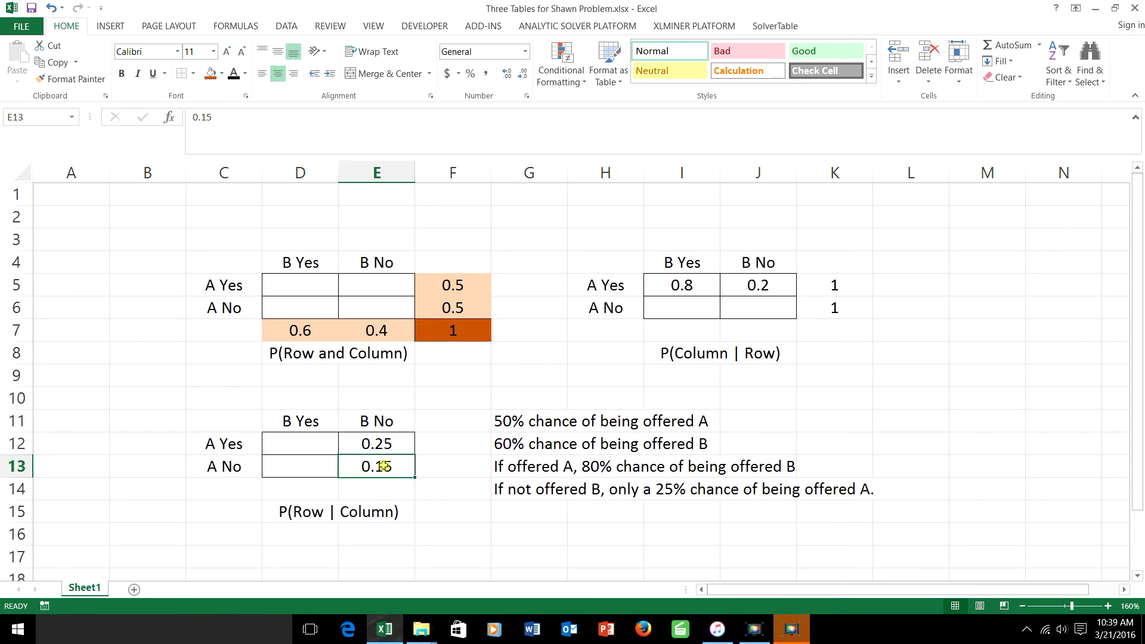
text(.75)
key(Return)
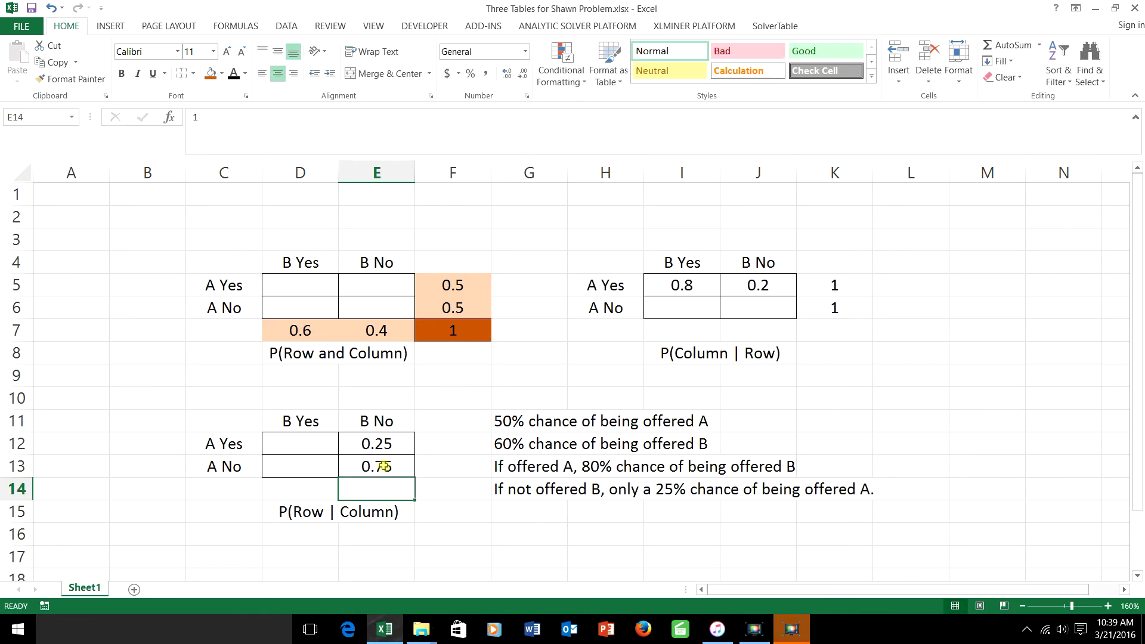
Show a column total of 1 in black font in E14 and D14 below the P(Row | Column) table.
click(451, 507)
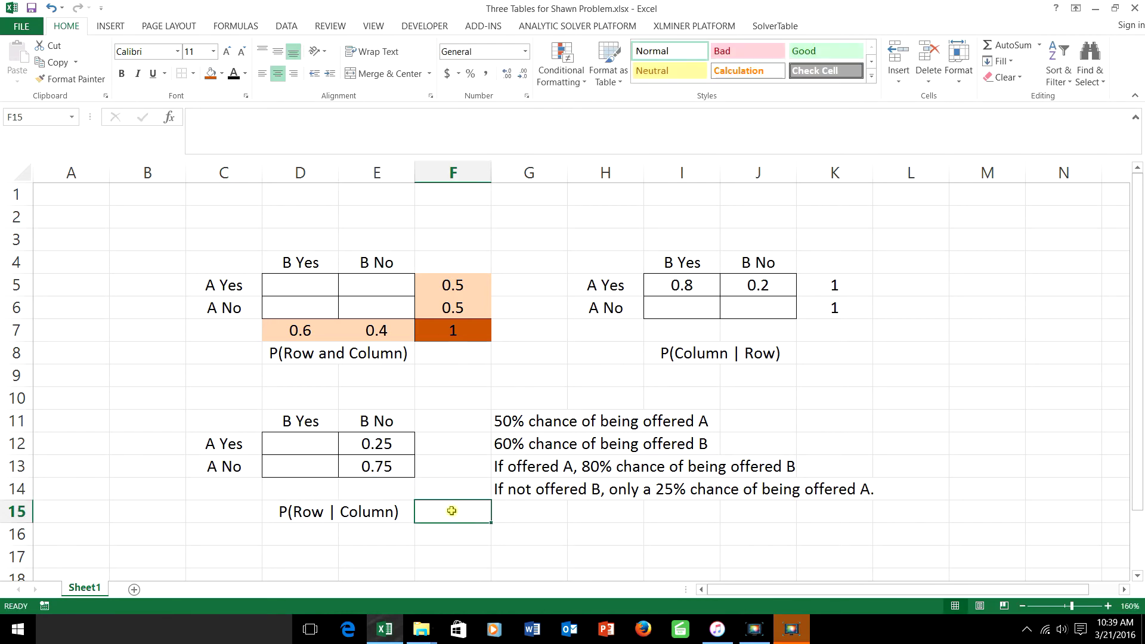
click(372, 490)
click(233, 75)
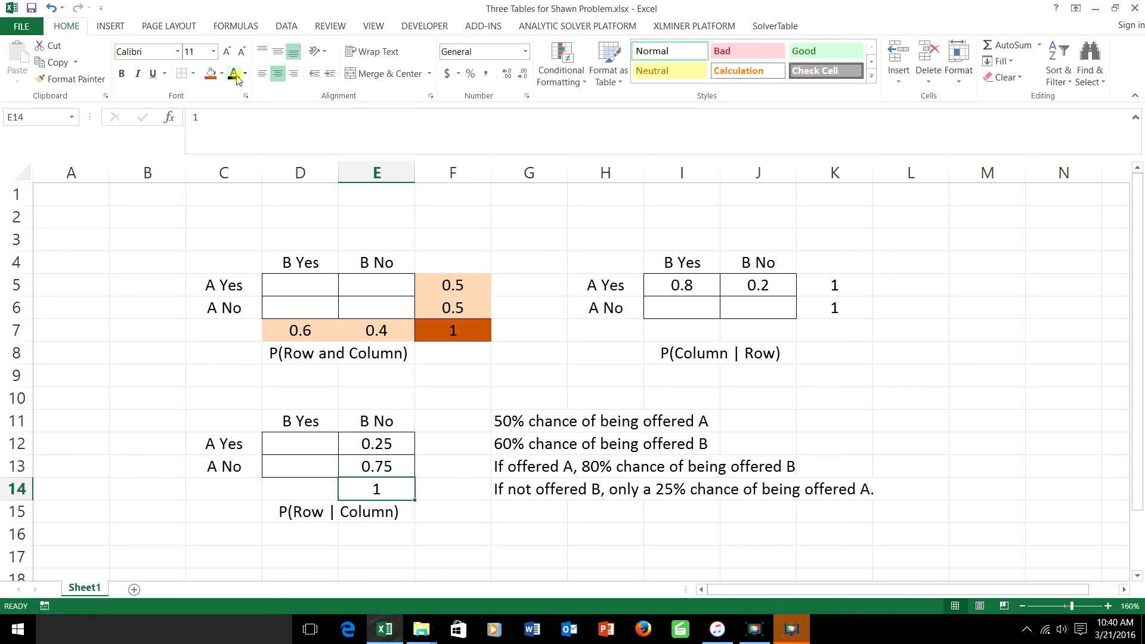
click(268, 481)
click(233, 75)
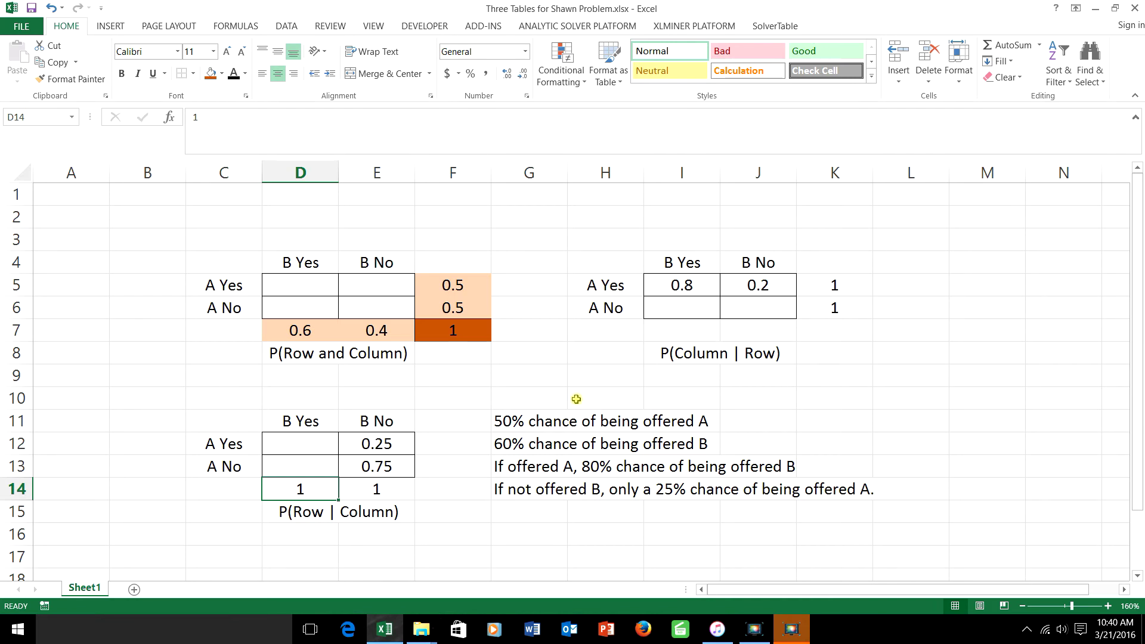
Examine joint cell E5 with its A Yes and B No headings against the B No column E11:E14 of P(Row | Column).
click(380, 286)
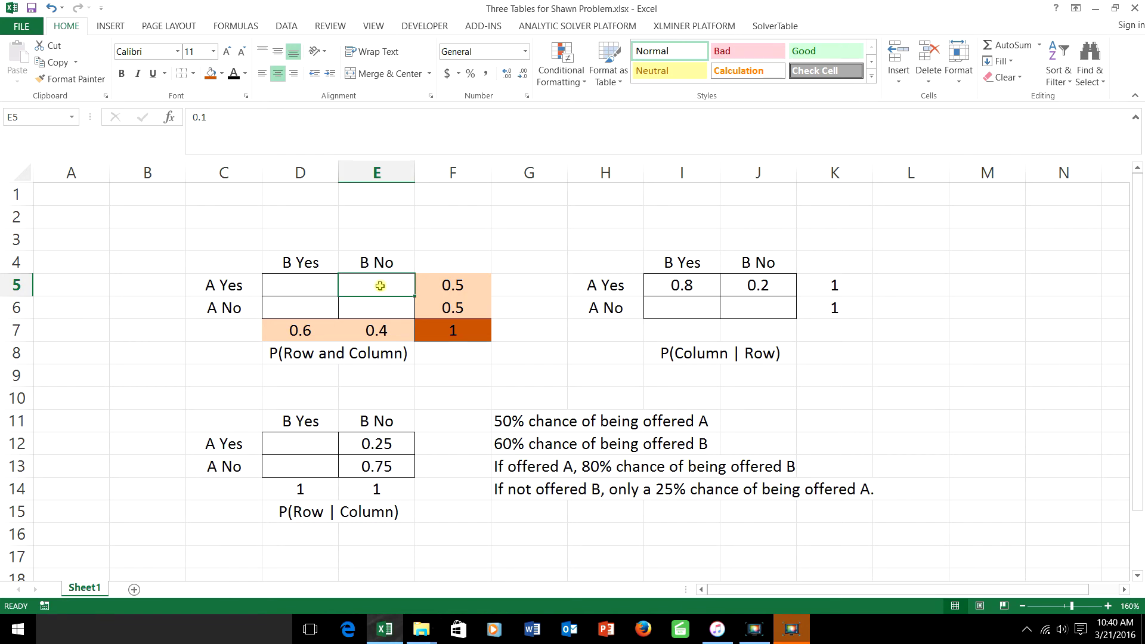
click(246, 285)
click(369, 285)
click(382, 264)
click(374, 286)
drag(384, 421, 380, 488)
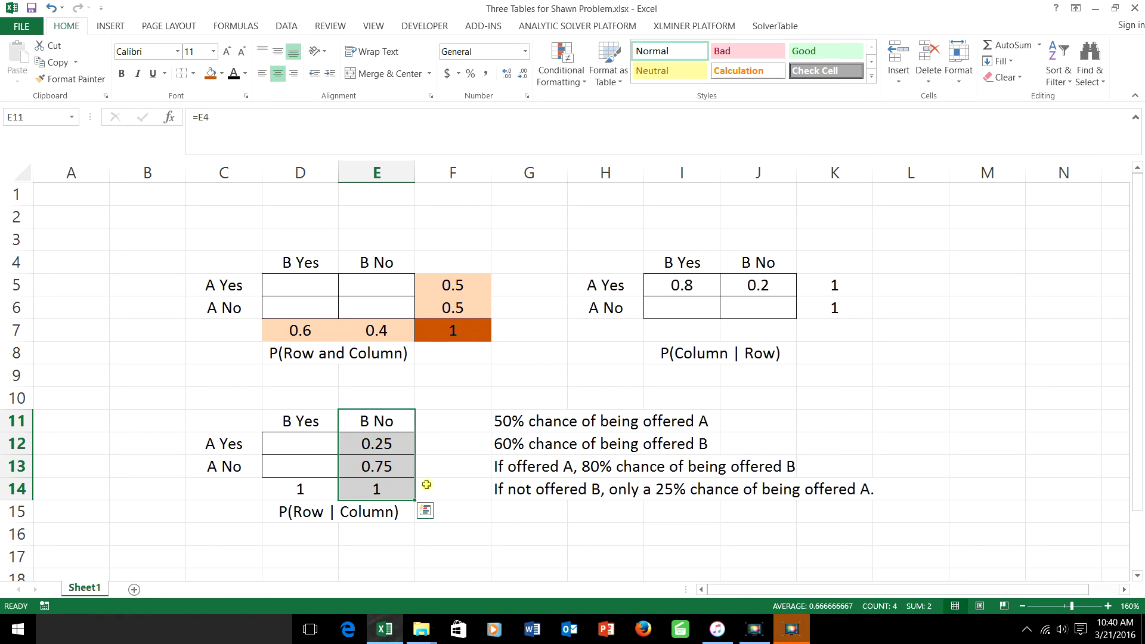
click(205, 285)
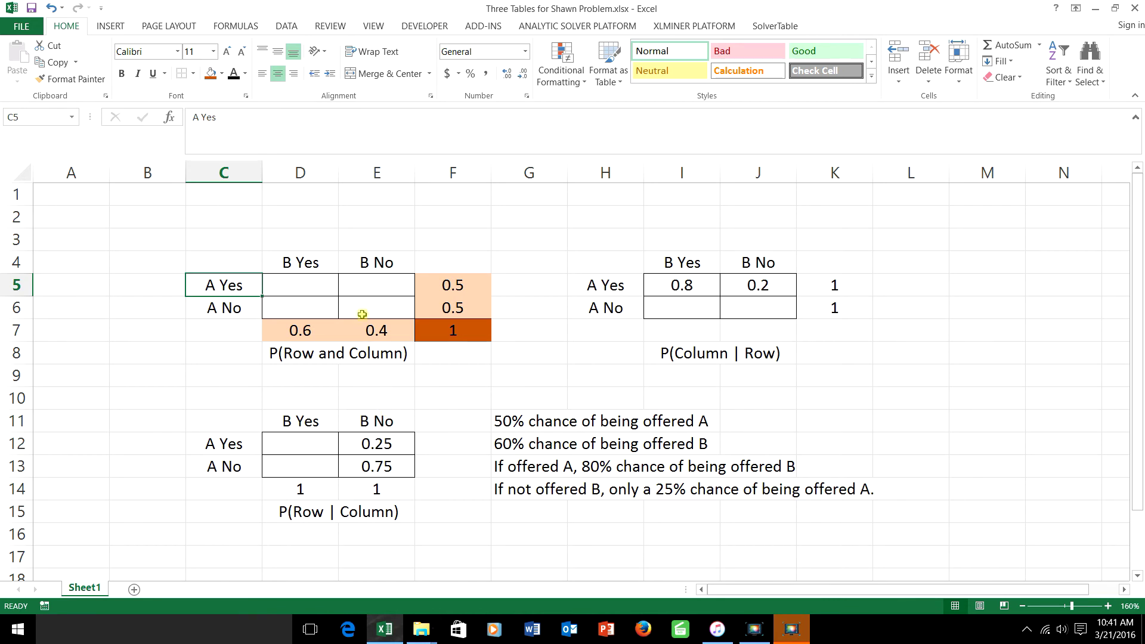
click(379, 266)
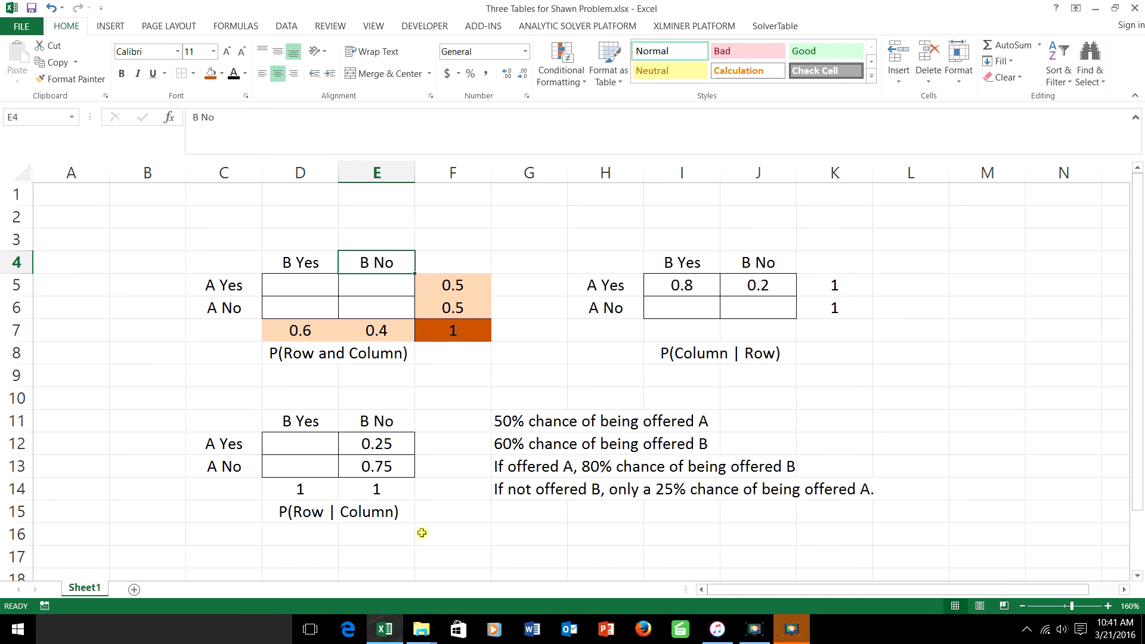
Enter 0.1 in black font in joint cell E5, from the B No margin in E7 and the conditional probability in E12.
click(377, 331)
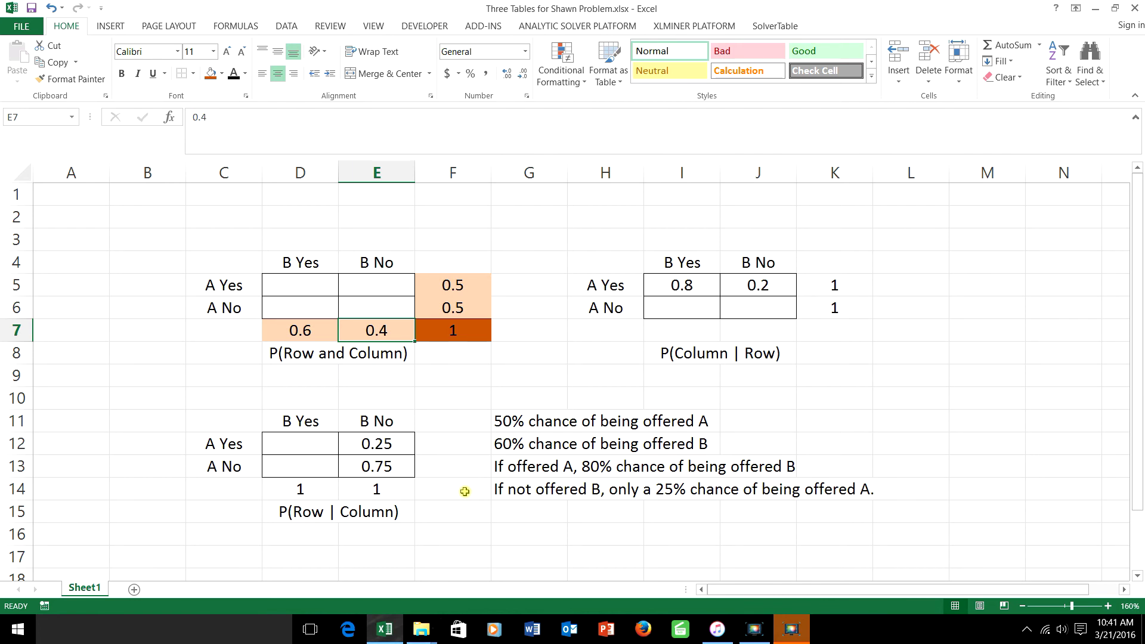
click(378, 444)
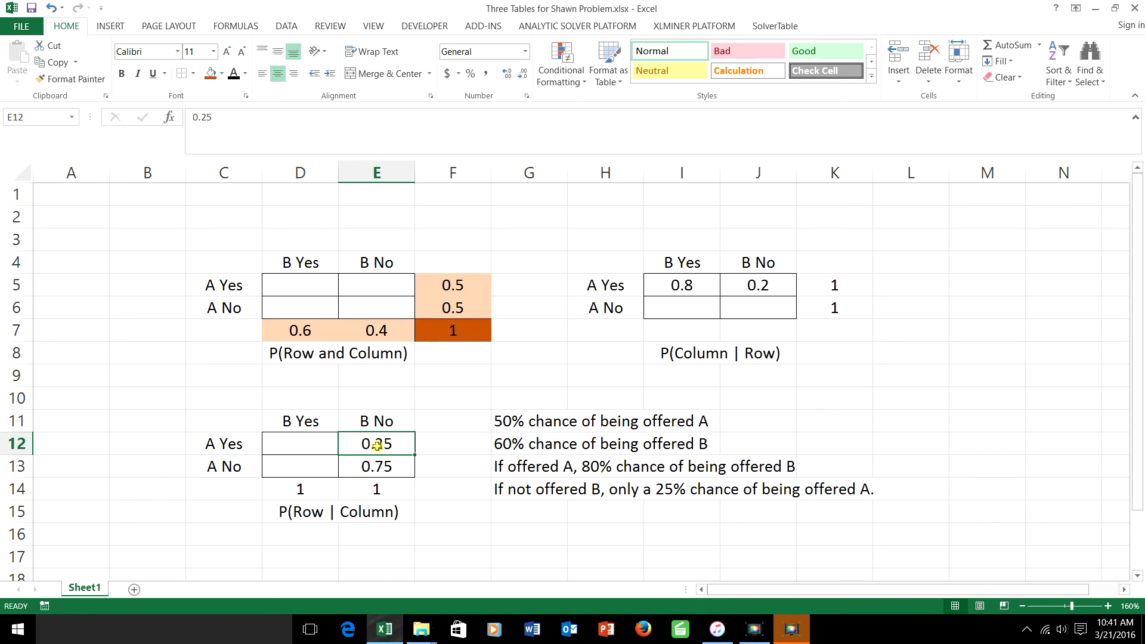
click(381, 335)
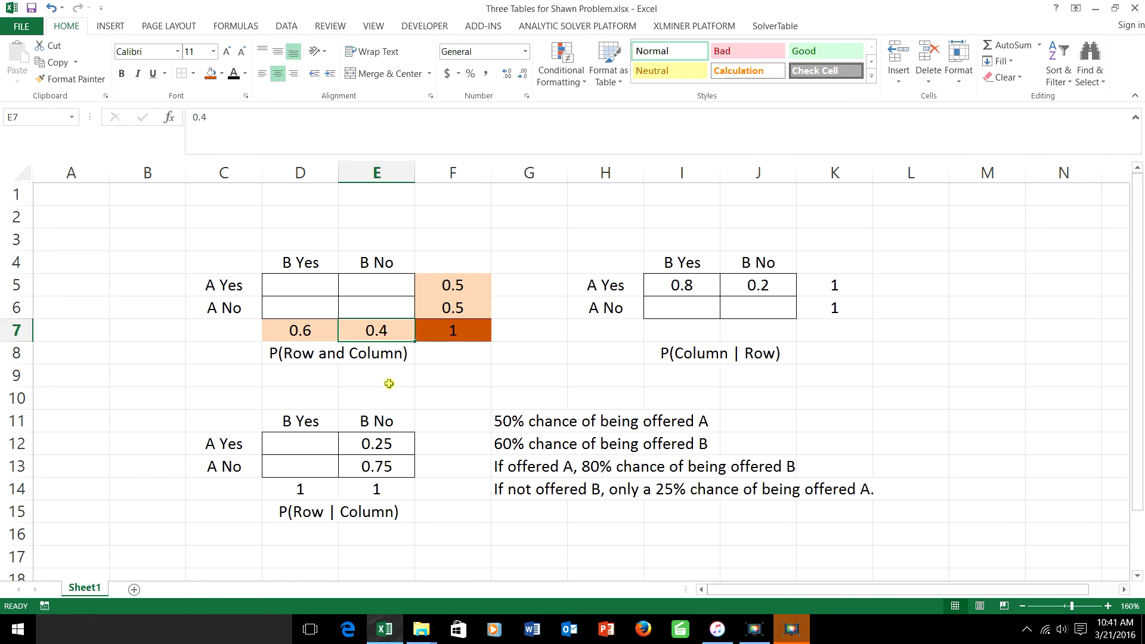
click(380, 443)
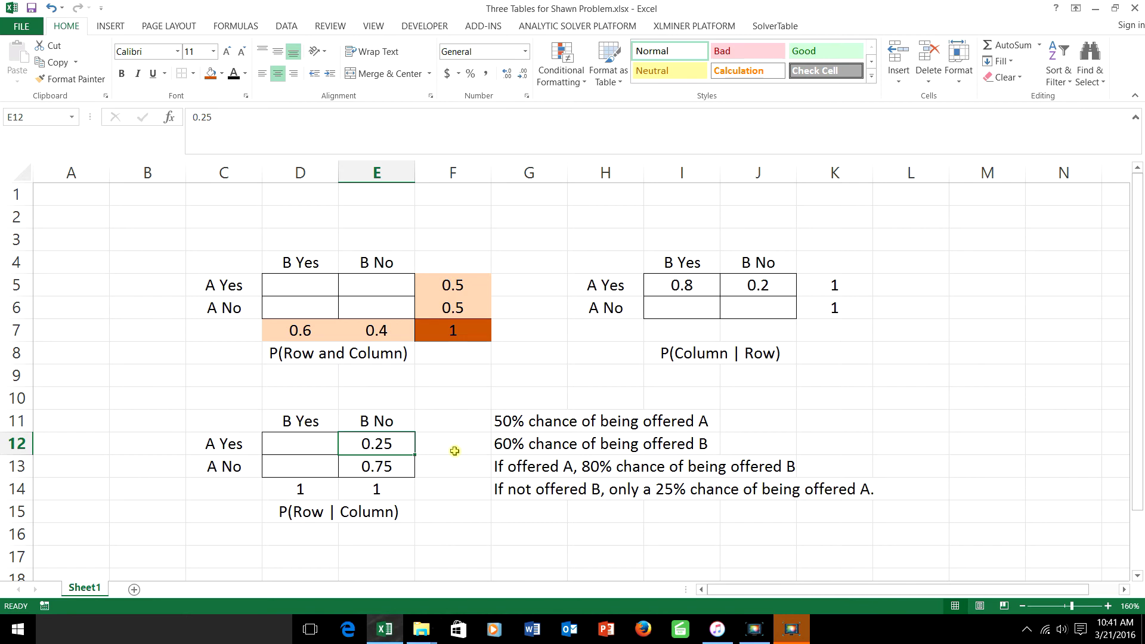
click(378, 286)
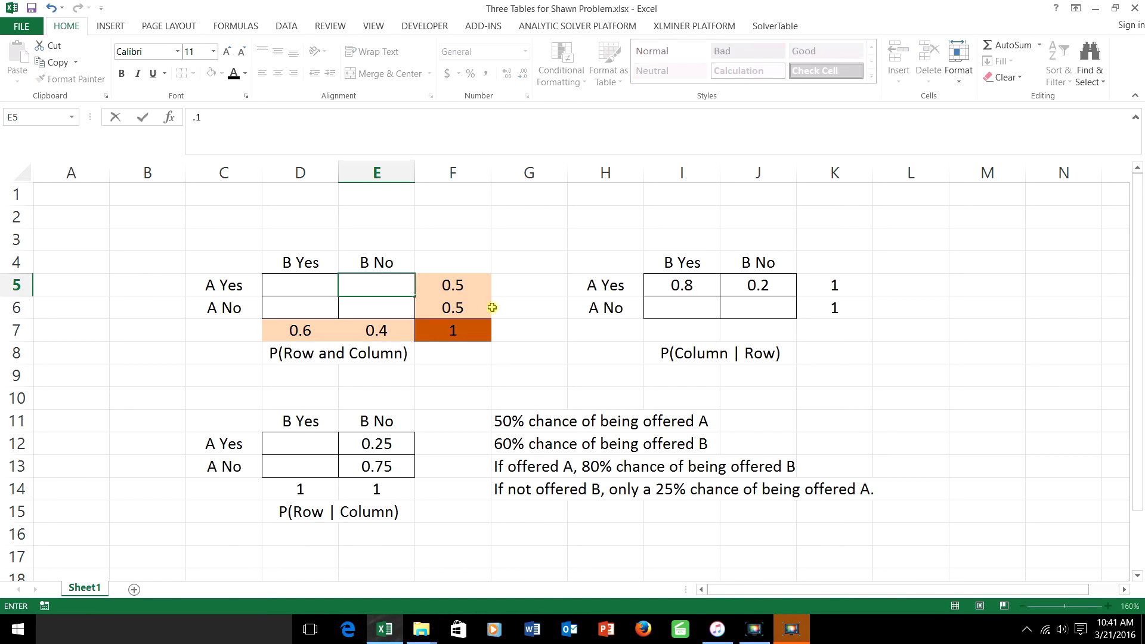
click(597, 301)
click(391, 284)
text(0.1)
key(ctrl+Return)
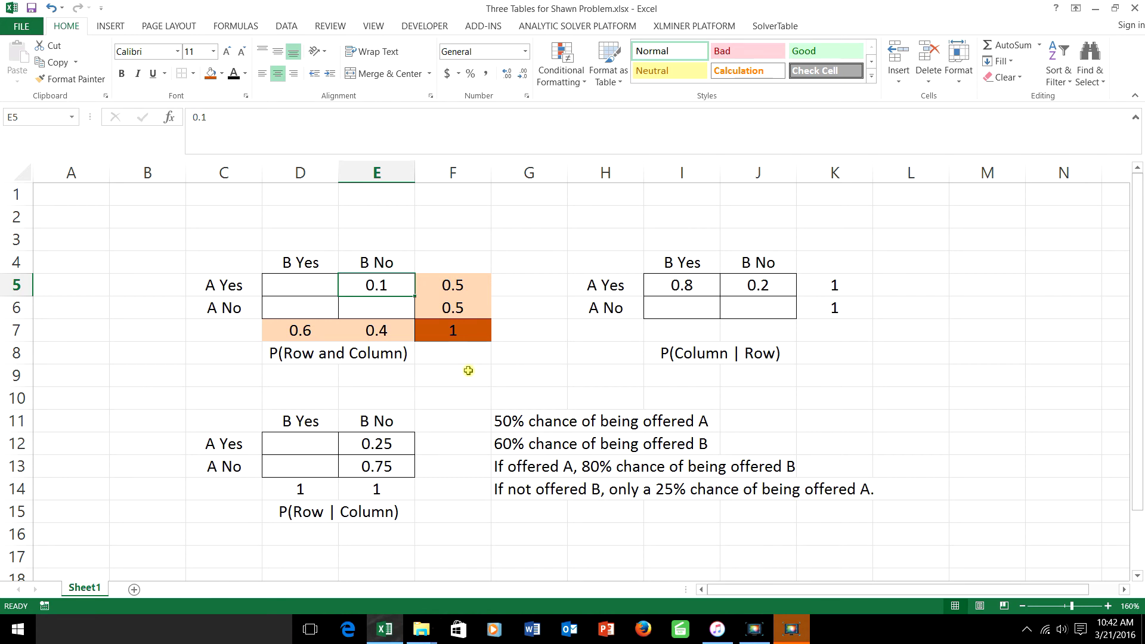
Recheck joint cell E5 against the B No margin in E7 and the conditional probability in E12, and review the P(Row and Column) table.
double_click(384, 443)
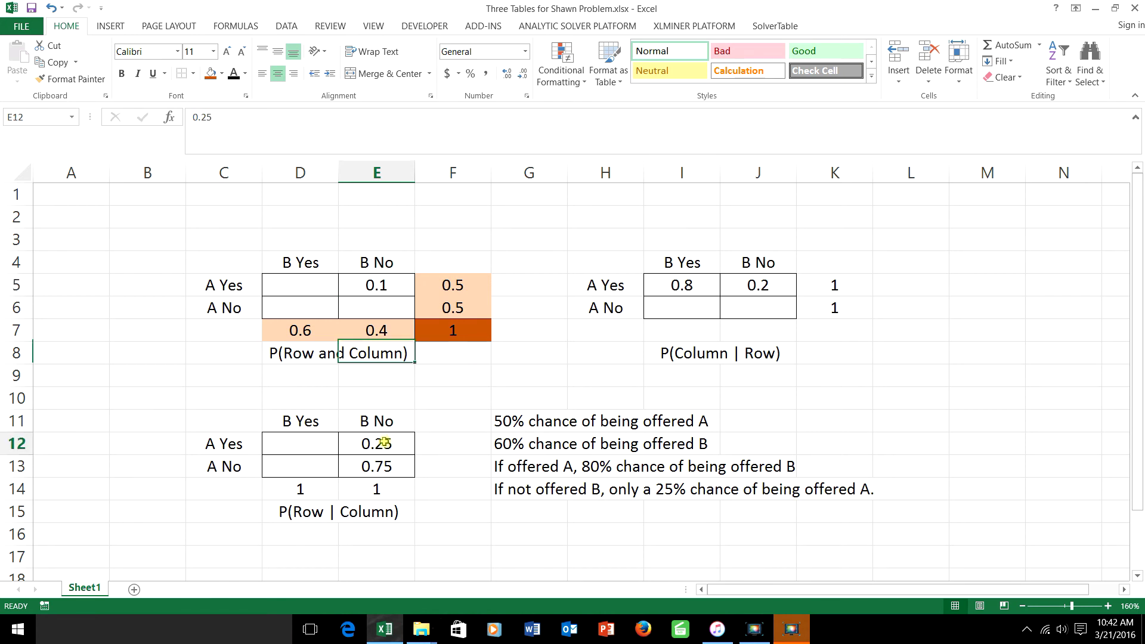
click(384, 330)
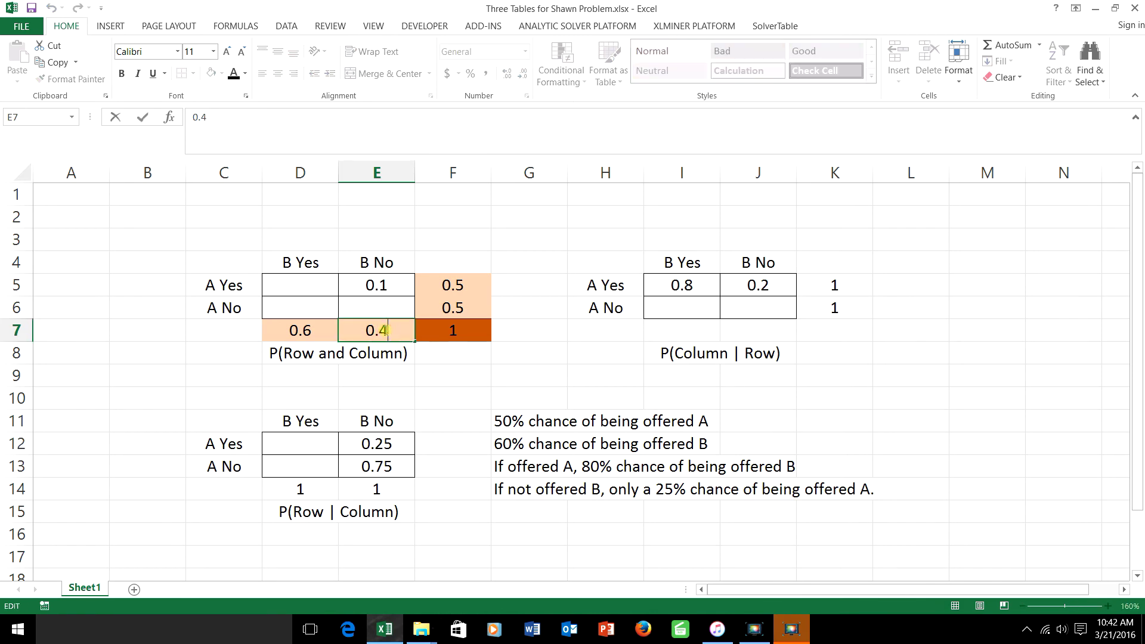
click(377, 443)
click(383, 328)
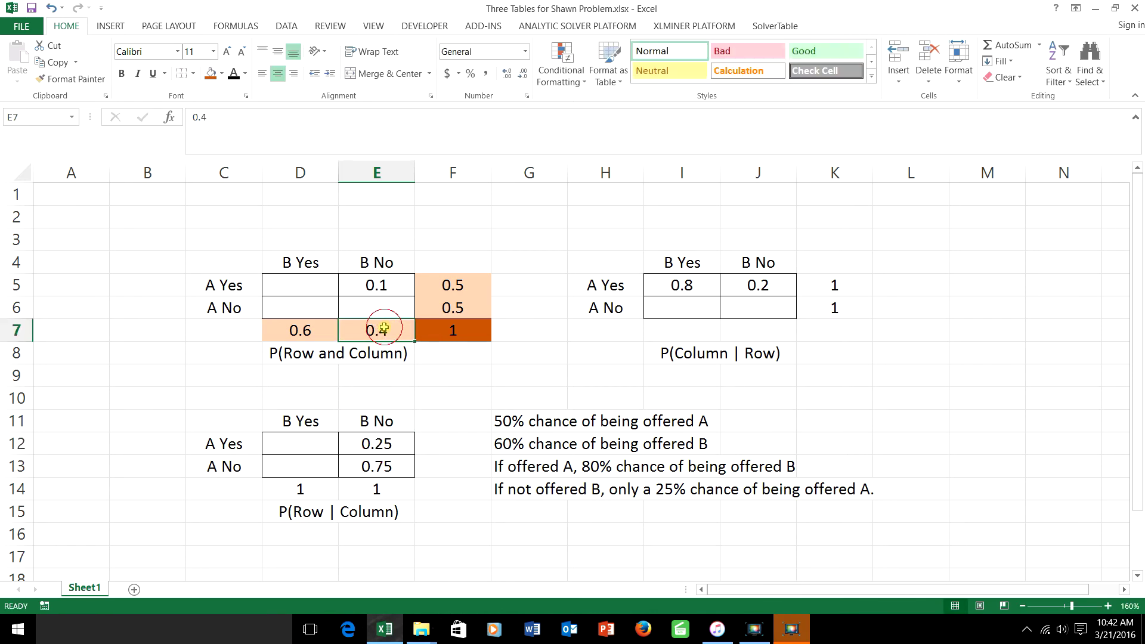
click(389, 285)
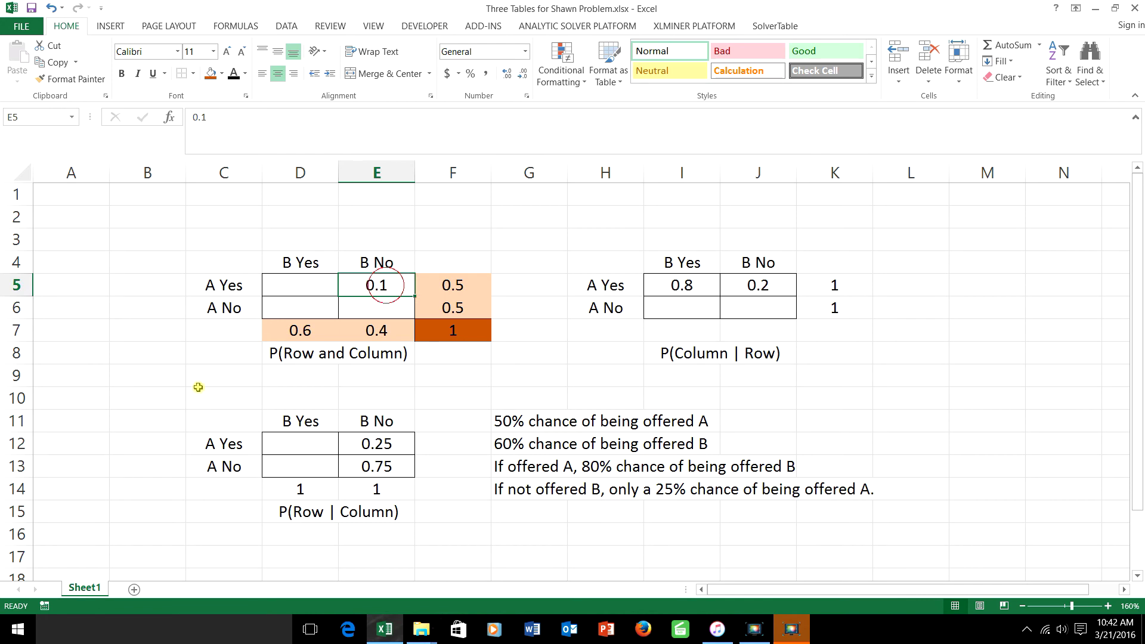
drag(388, 382, 226, 514)
drag(179, 245, 499, 368)
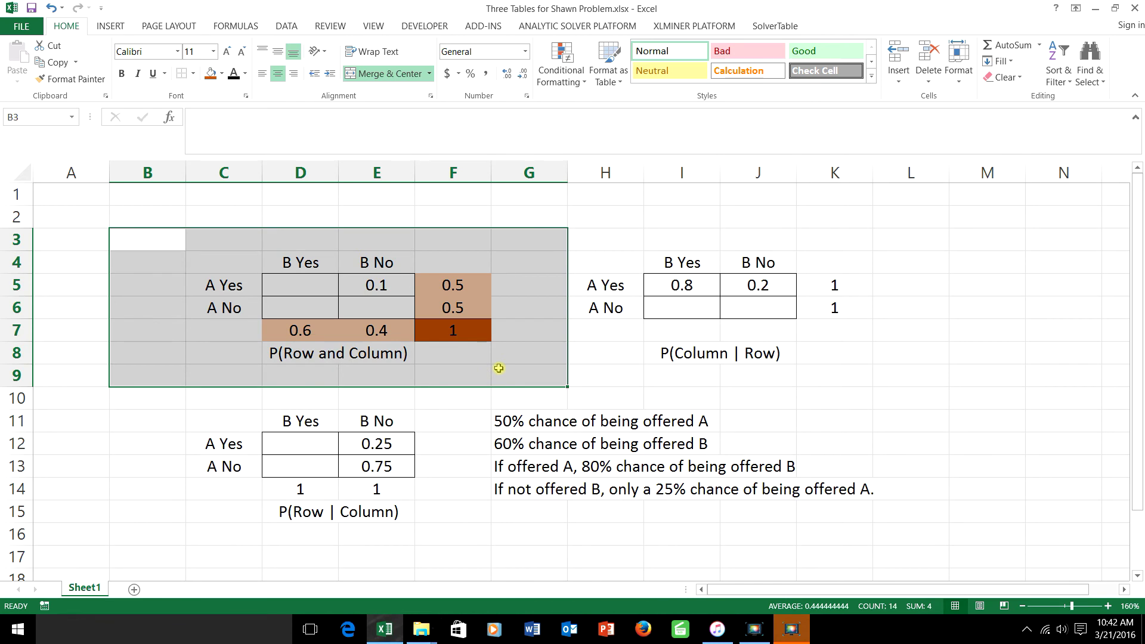
Show 0.3 in black font in joint cell E6, based on margin E7 and conditional E13, and check the B No column E5:E7.
click(300, 330)
click(369, 329)
click(370, 330)
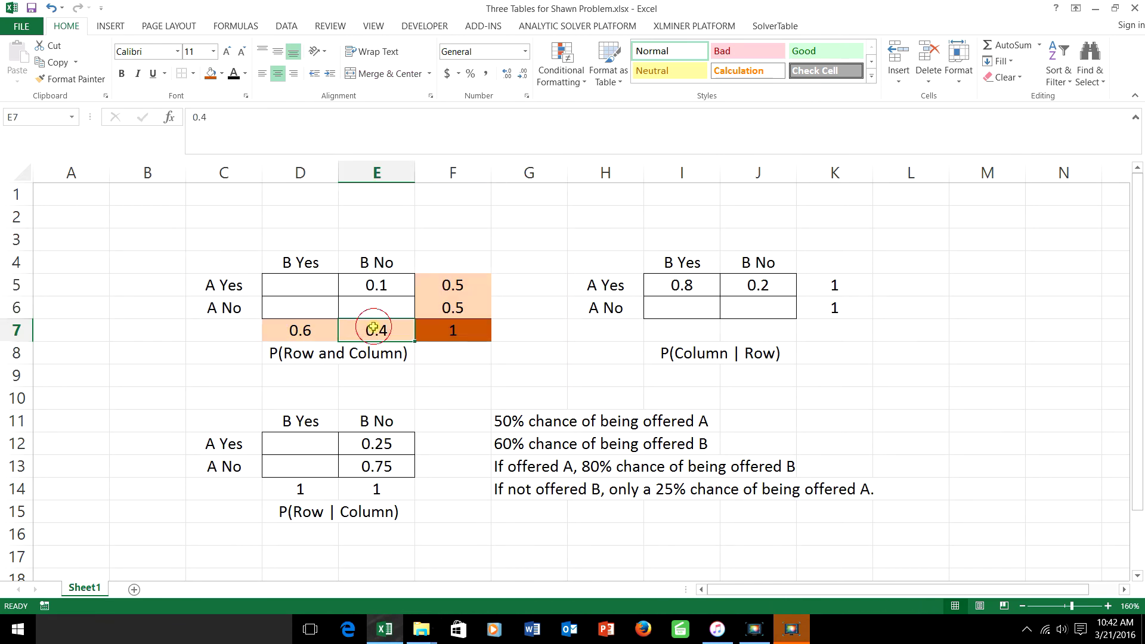
click(390, 472)
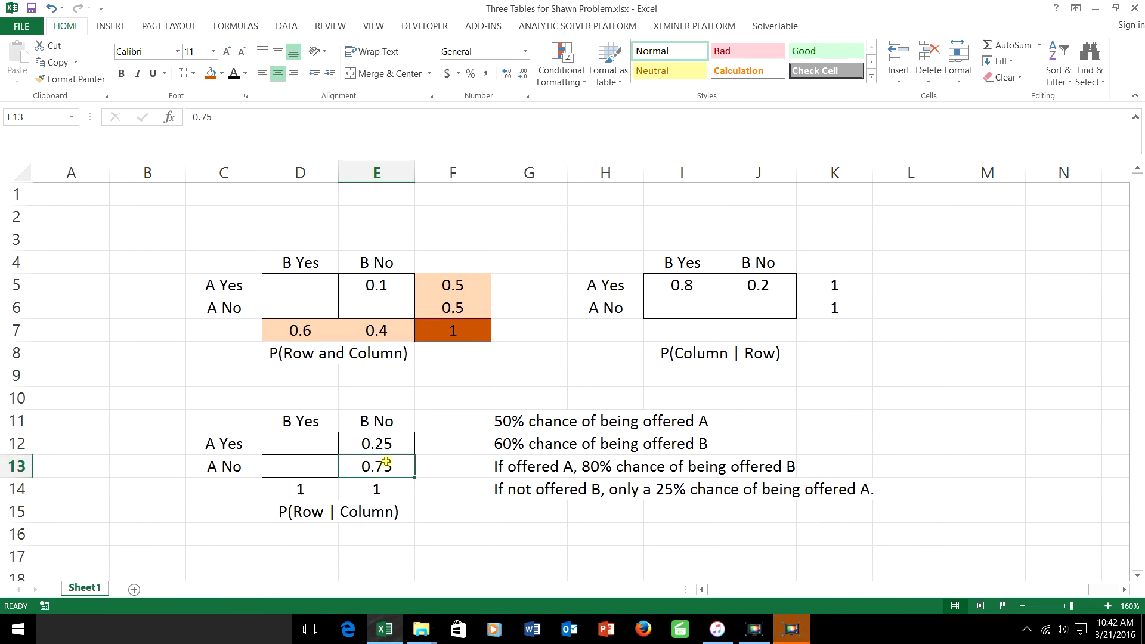
click(392, 329)
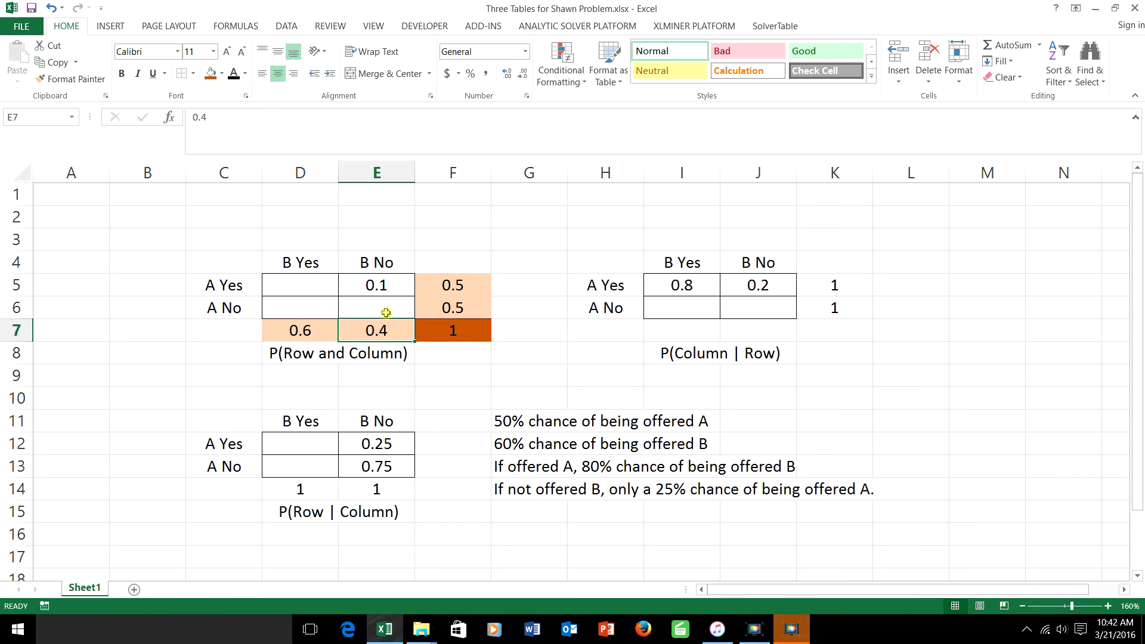
click(383, 308)
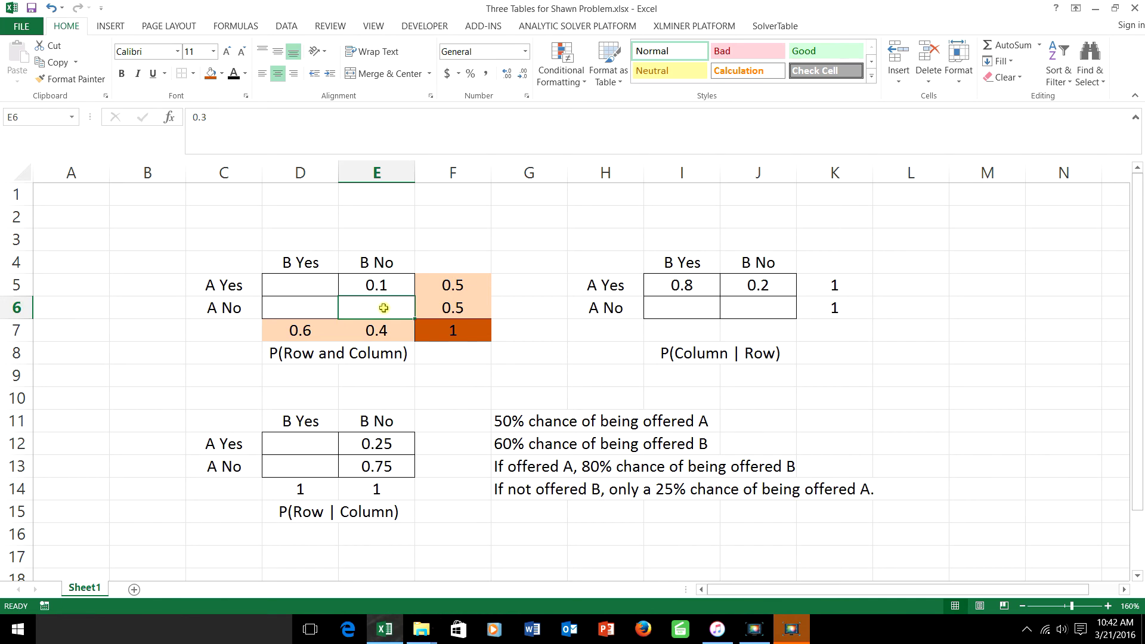
click(470, 395)
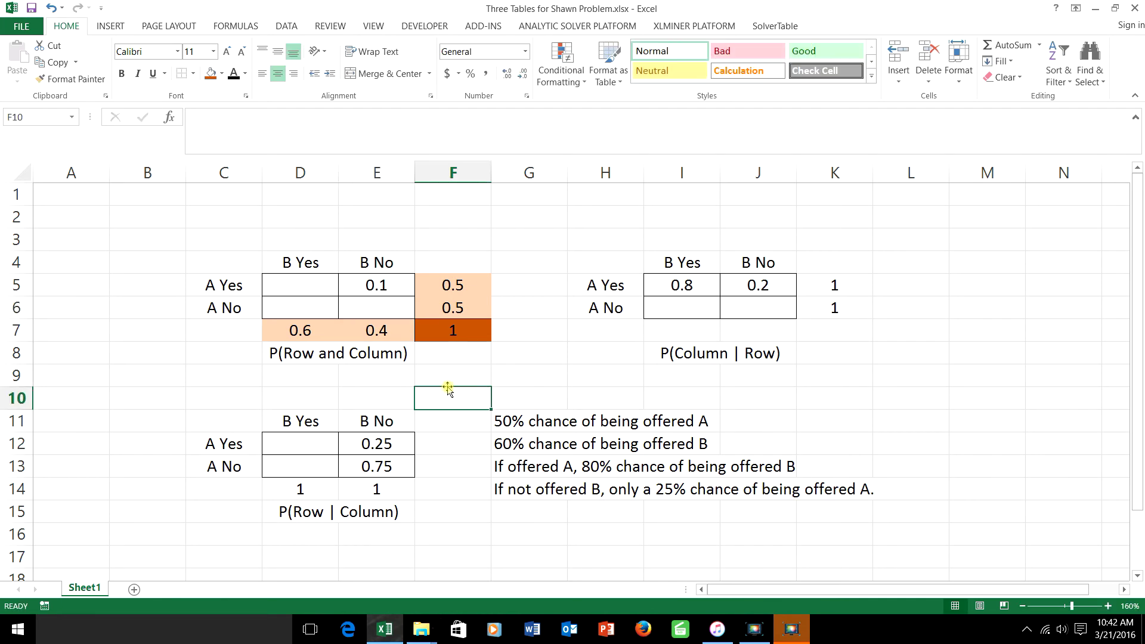
click(382, 308)
click(234, 74)
click(370, 286)
click(370, 309)
click(370, 327)
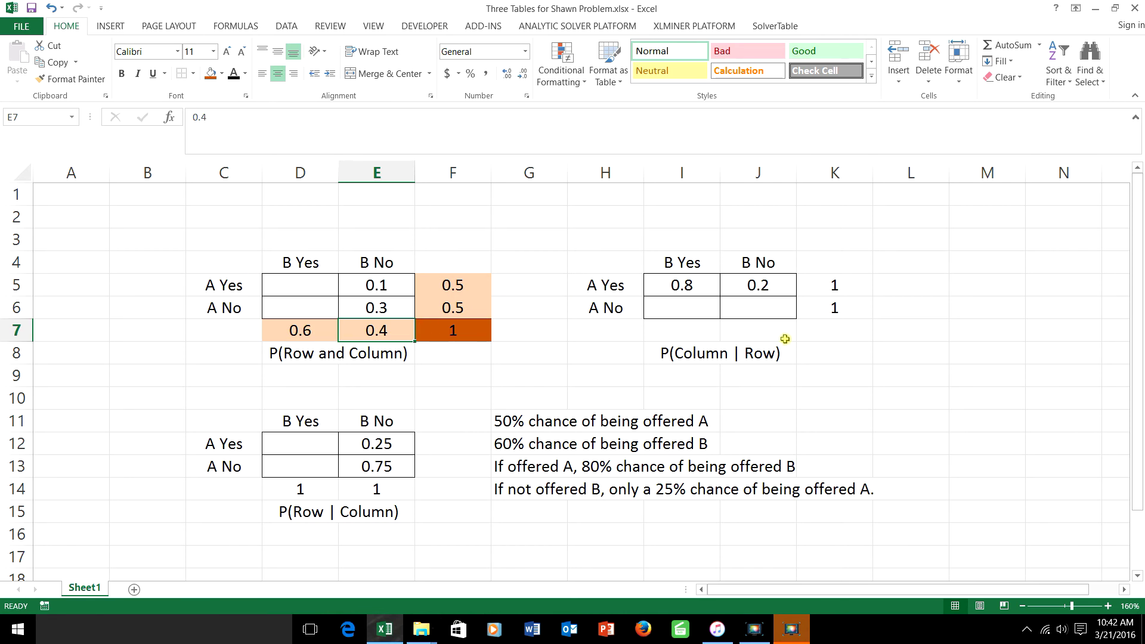
Check joint cell E5 against the A Yes margin in F5 and the conditional probabilities in I5:J5.
click(755, 288)
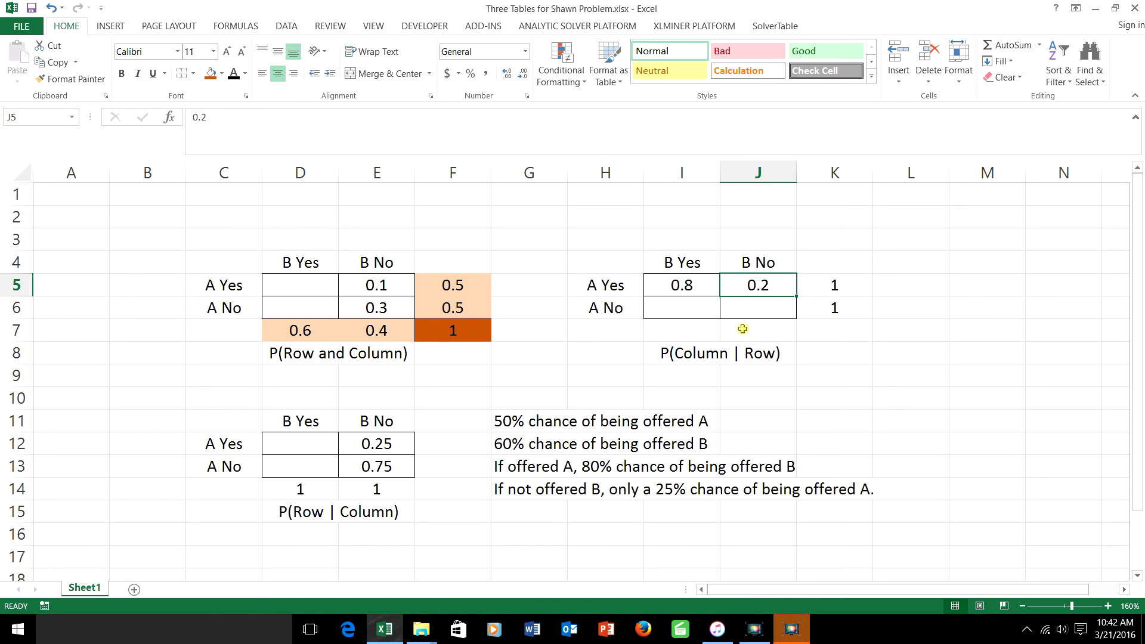
click(465, 282)
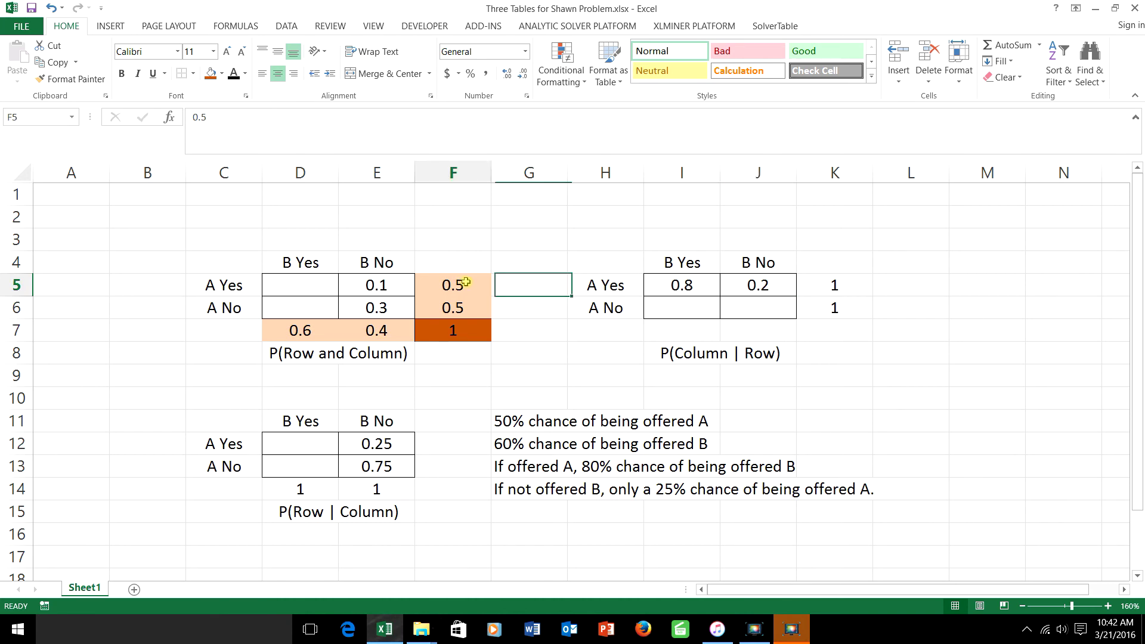
click(394, 283)
drag(683, 281, 770, 284)
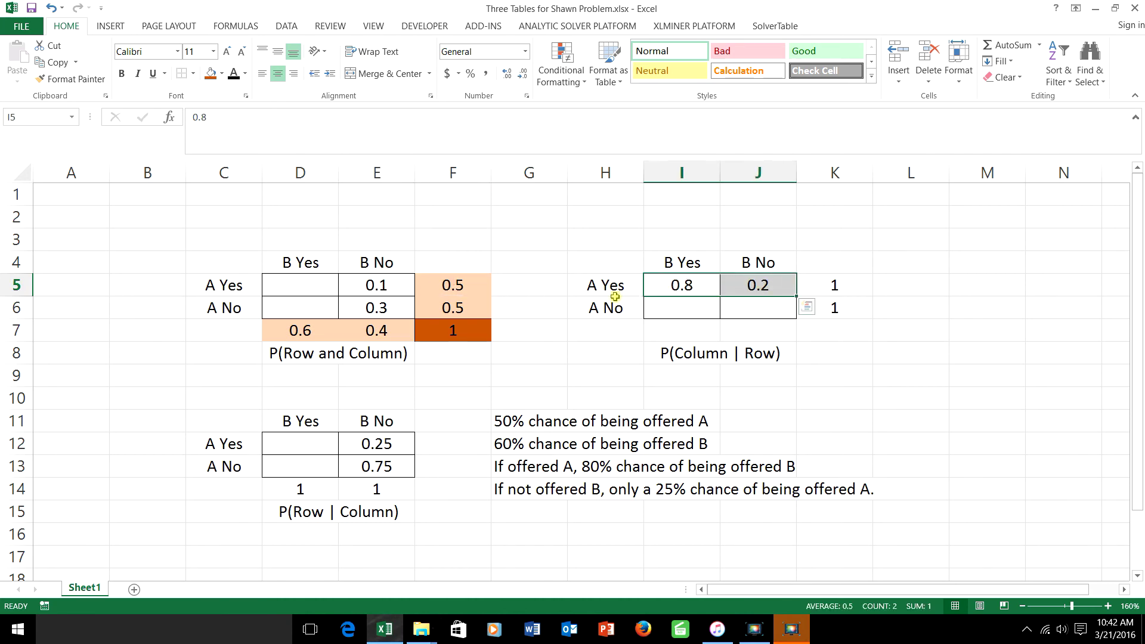
click(455, 284)
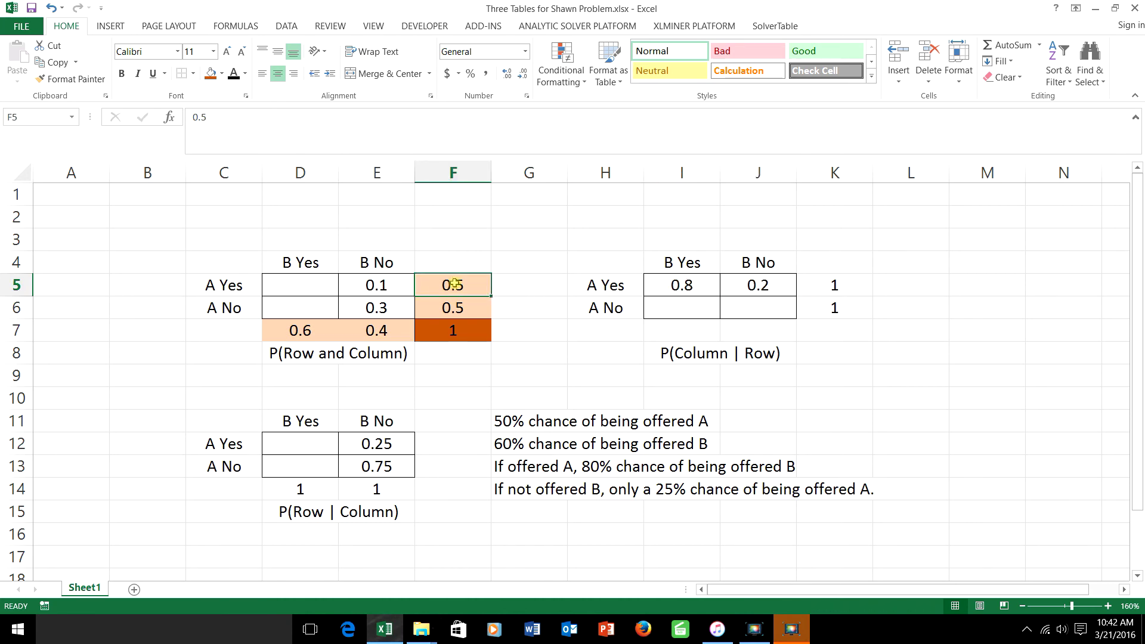
click(383, 284)
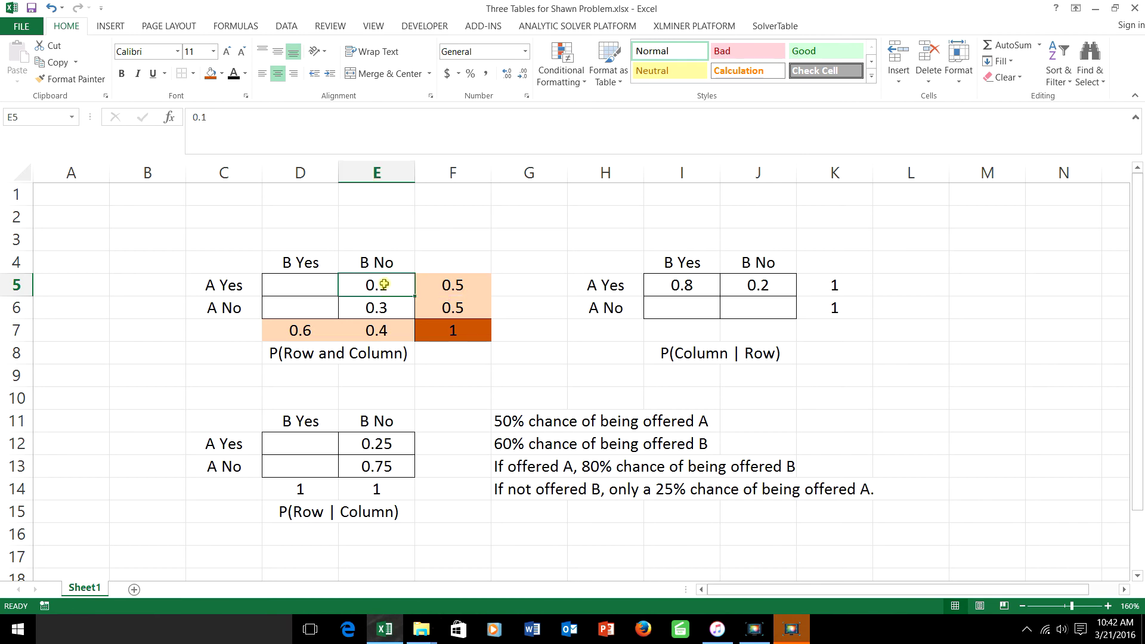
Enter 0.4 in black font in joint cell D5, from the conditional probability in I5 and the A Yes margin in F5.
click(665, 285)
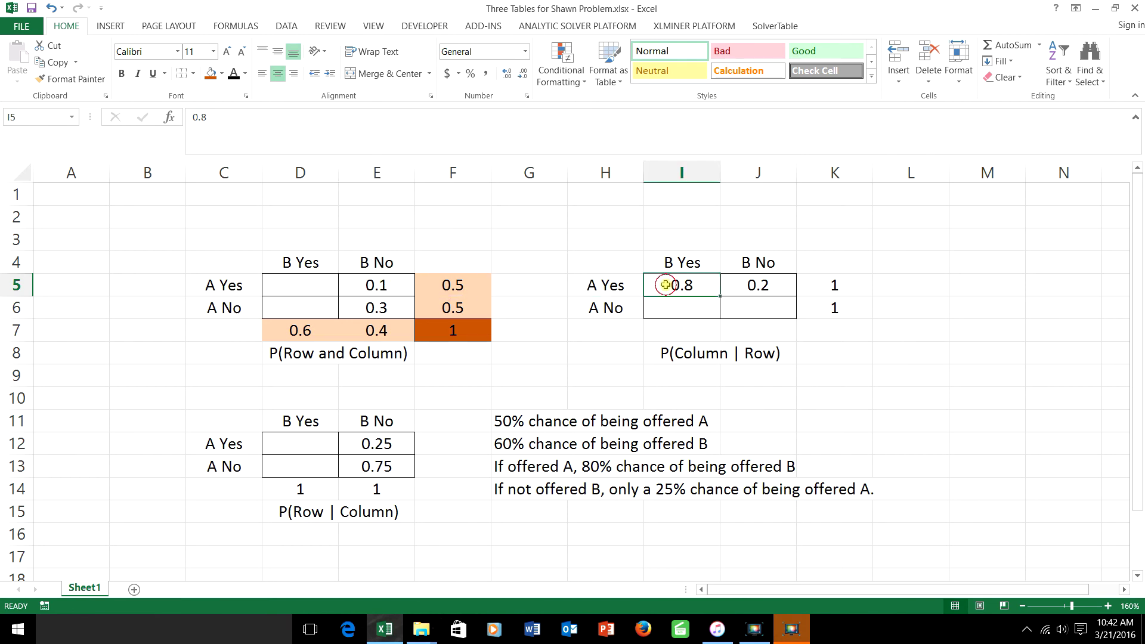
click(441, 284)
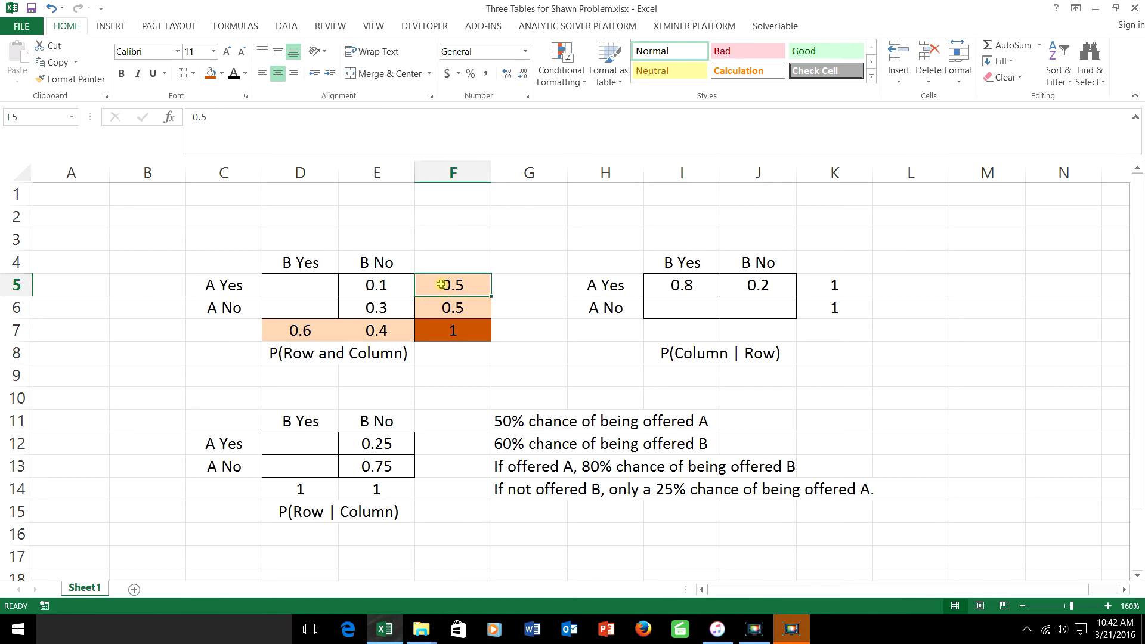
click(305, 284)
text(.4)
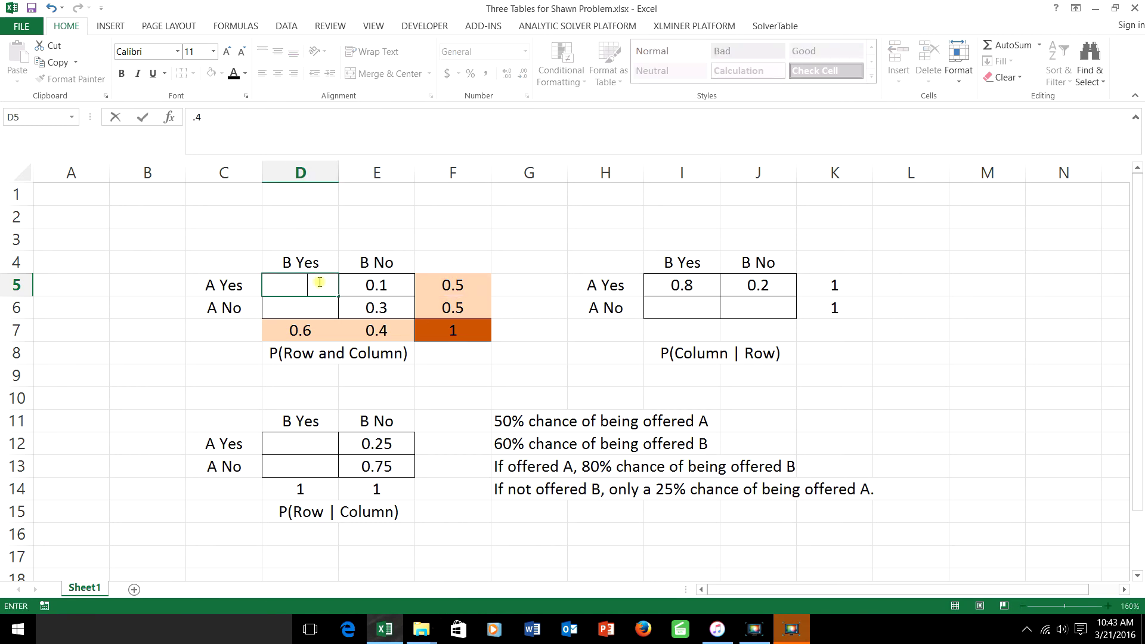
click(310, 281)
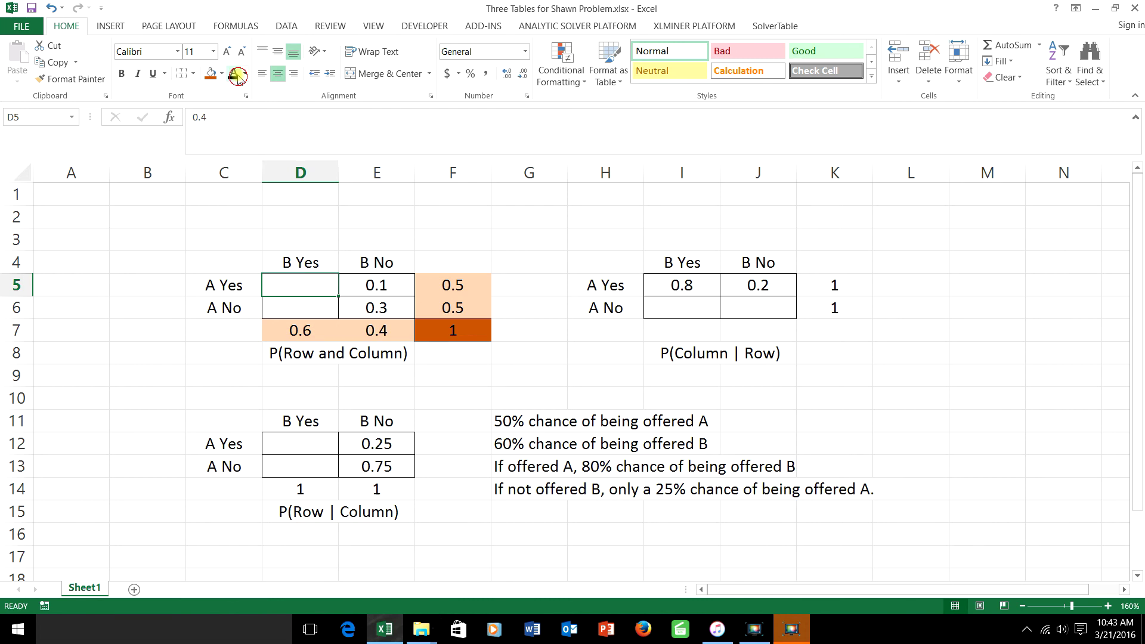
Check joint cells D5:E5 against I5:J5 and margin F5, and E5:E6 against E12:E13 and margin E7.
drag(680, 286, 769, 287)
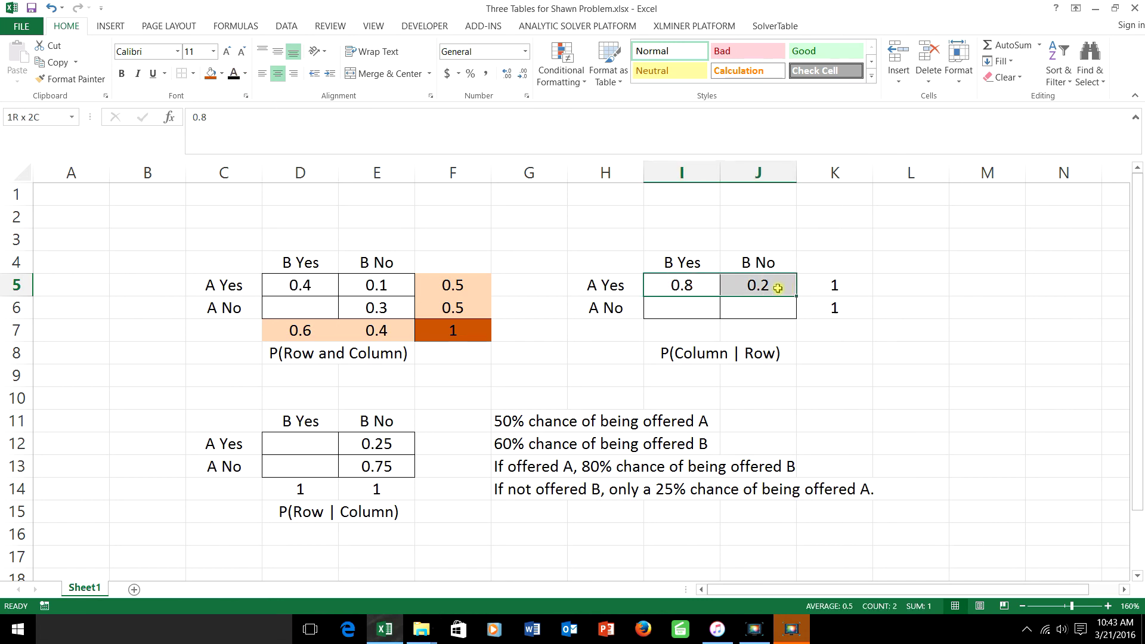
click(471, 285)
drag(297, 285, 376, 285)
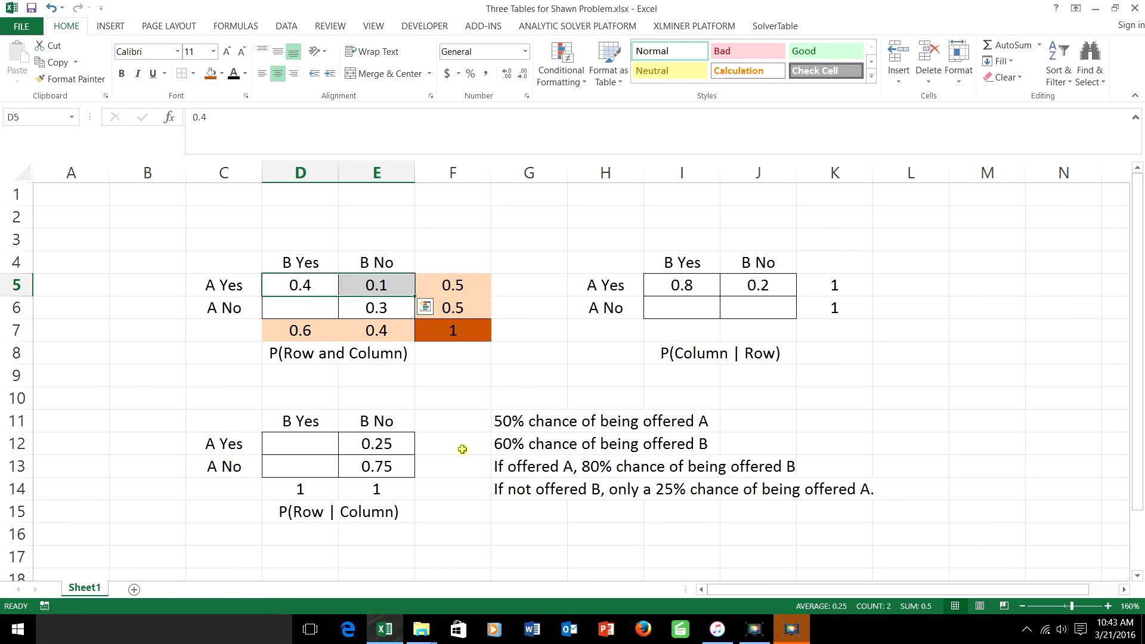
drag(399, 467, 396, 450)
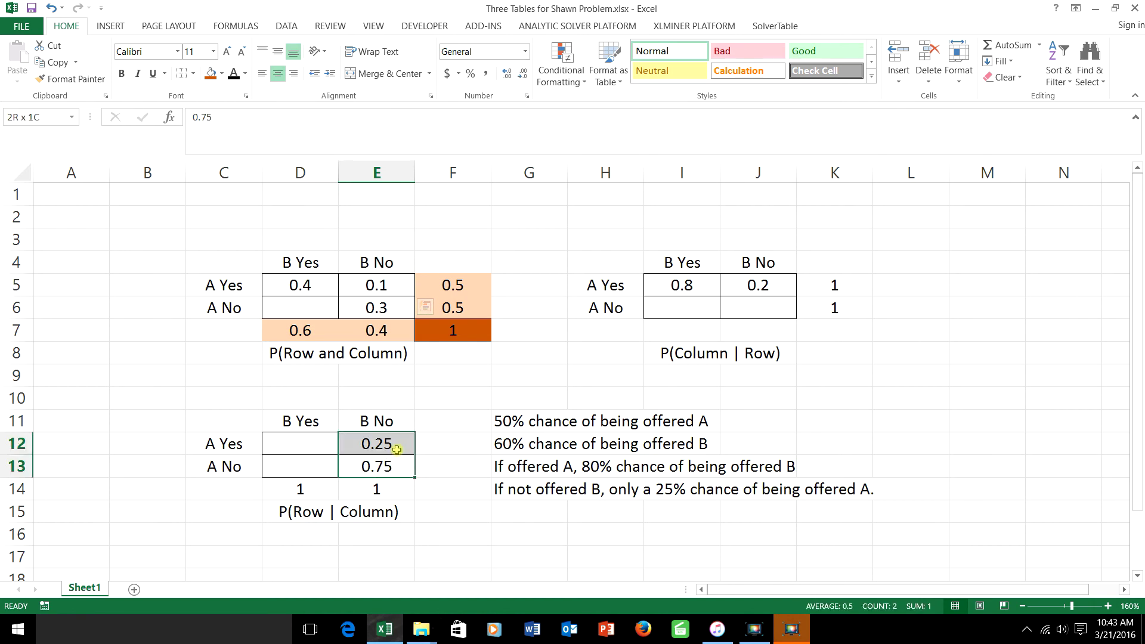
click(379, 330)
click(392, 307)
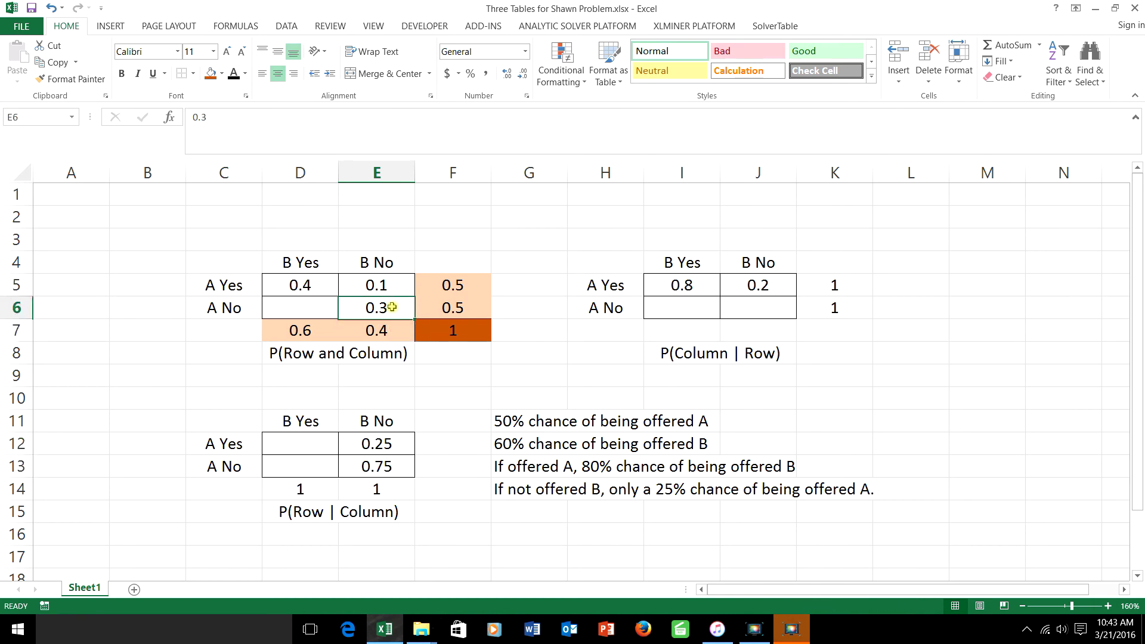
drag(392, 307, 390, 286)
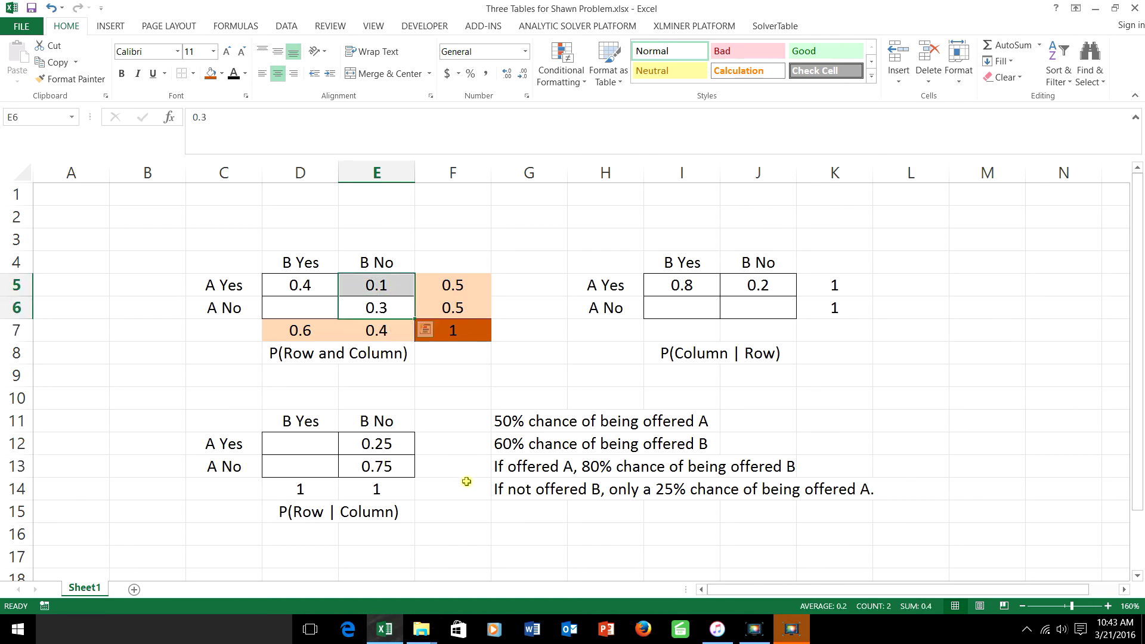
Show 0.2 in black font in joint cell D6, based on joint cells D5 and E6 and the margins D7 and F6.
click(311, 304)
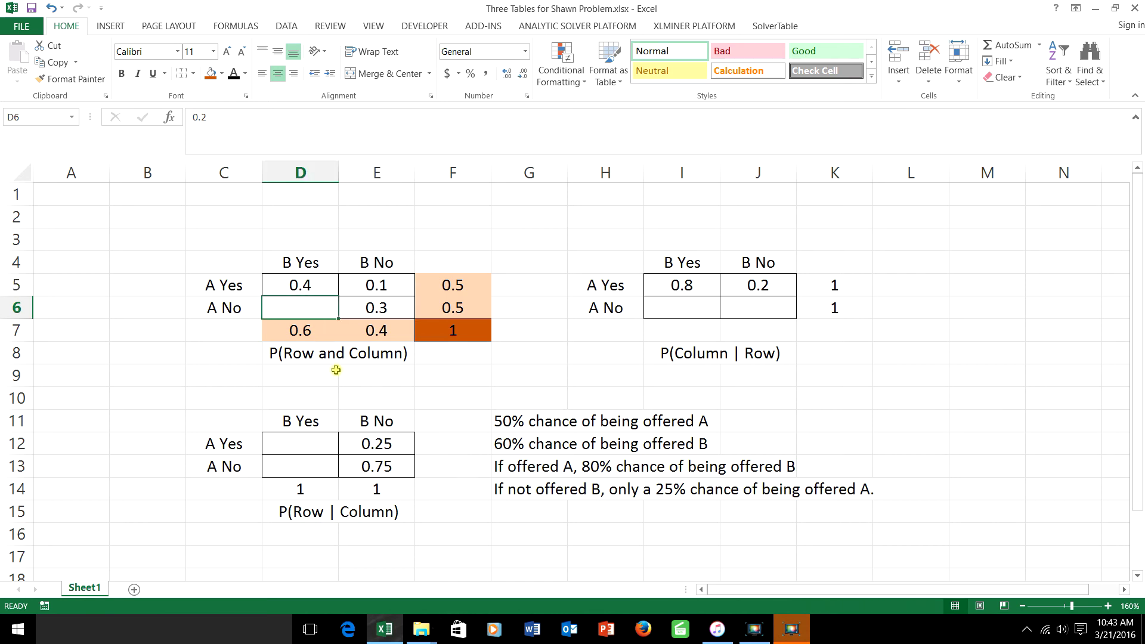
drag(301, 285, 307, 315)
click(306, 329)
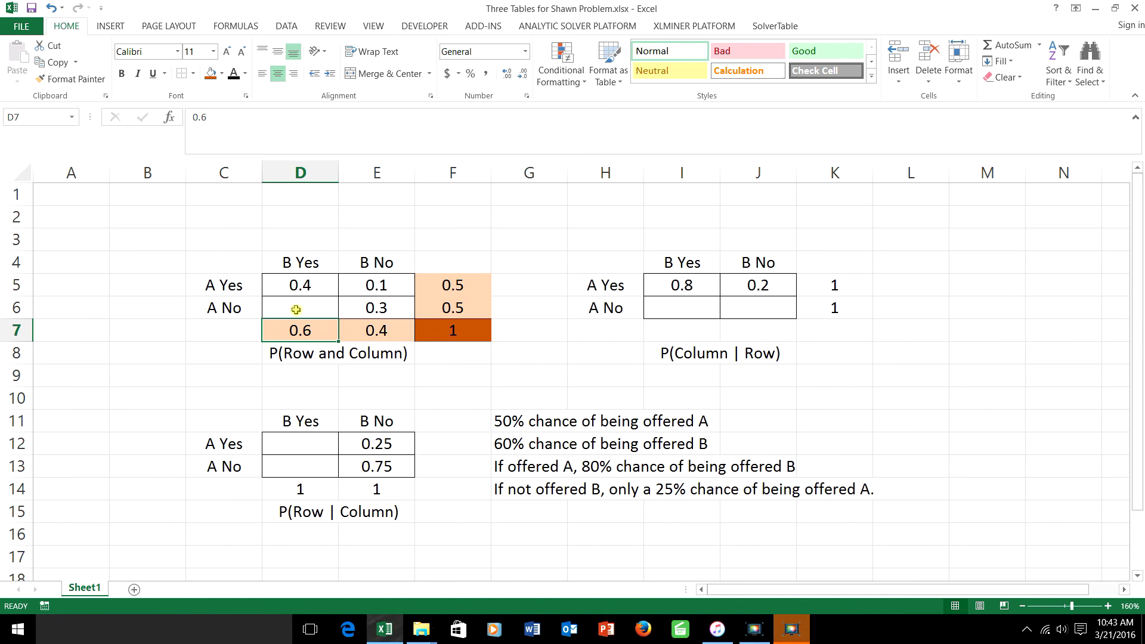
click(366, 306)
click(468, 308)
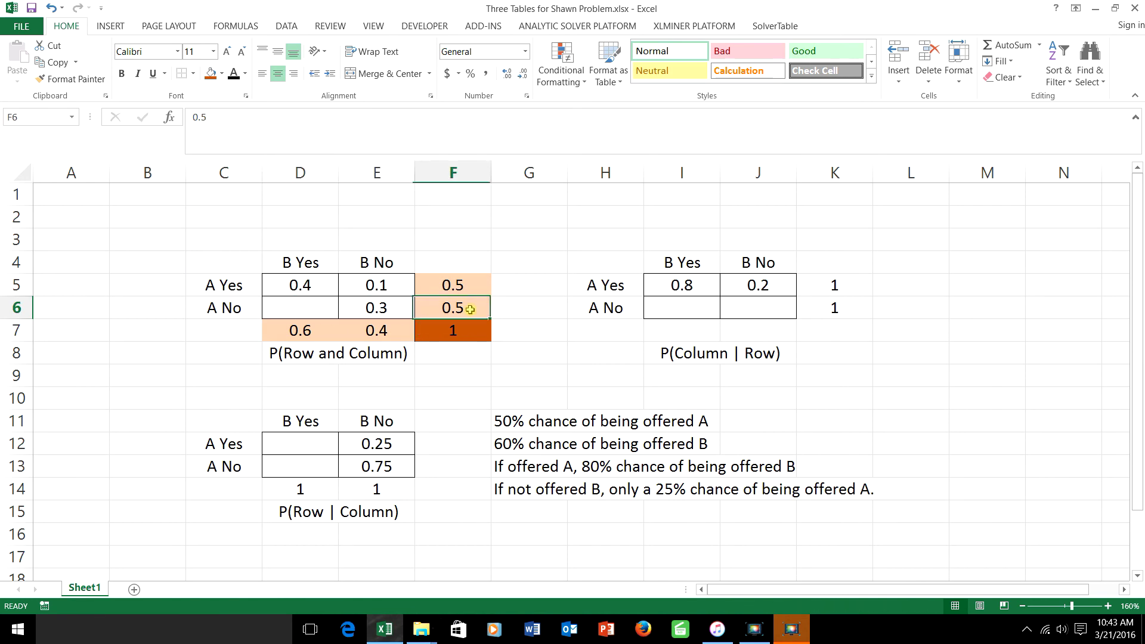
click(309, 311)
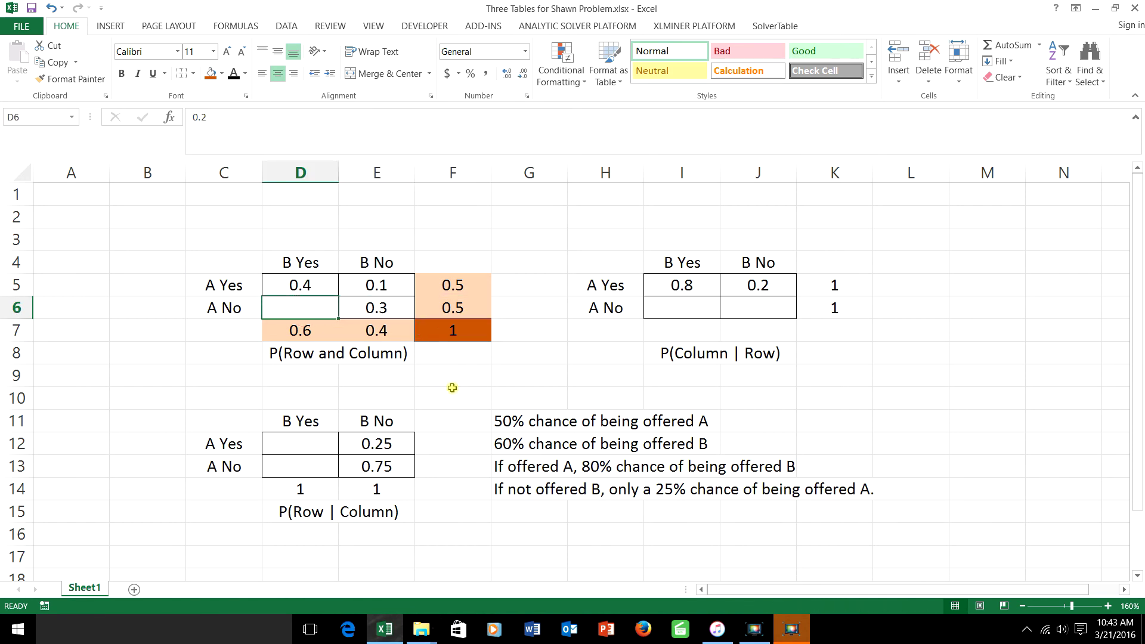
click(233, 73)
Recheck how conditionals E12:E13 split margin E7 into E5:E6, and how I5:J5 split margin F5 into D5:E5.
drag(388, 468, 384, 442)
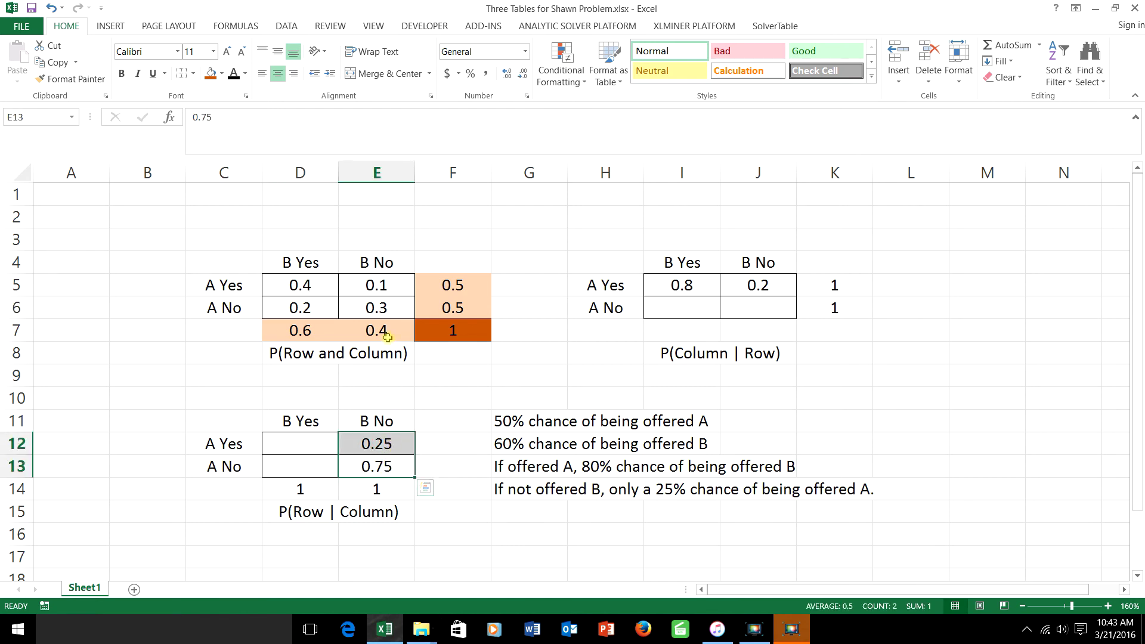
click(386, 335)
drag(385, 307, 381, 286)
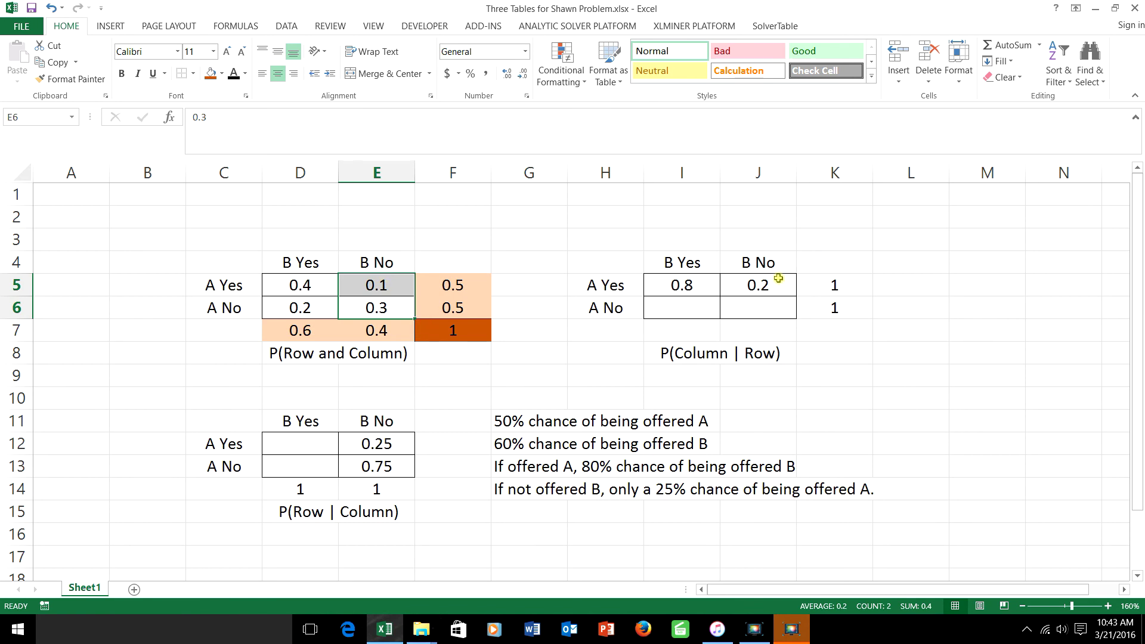
drag(761, 286, 703, 282)
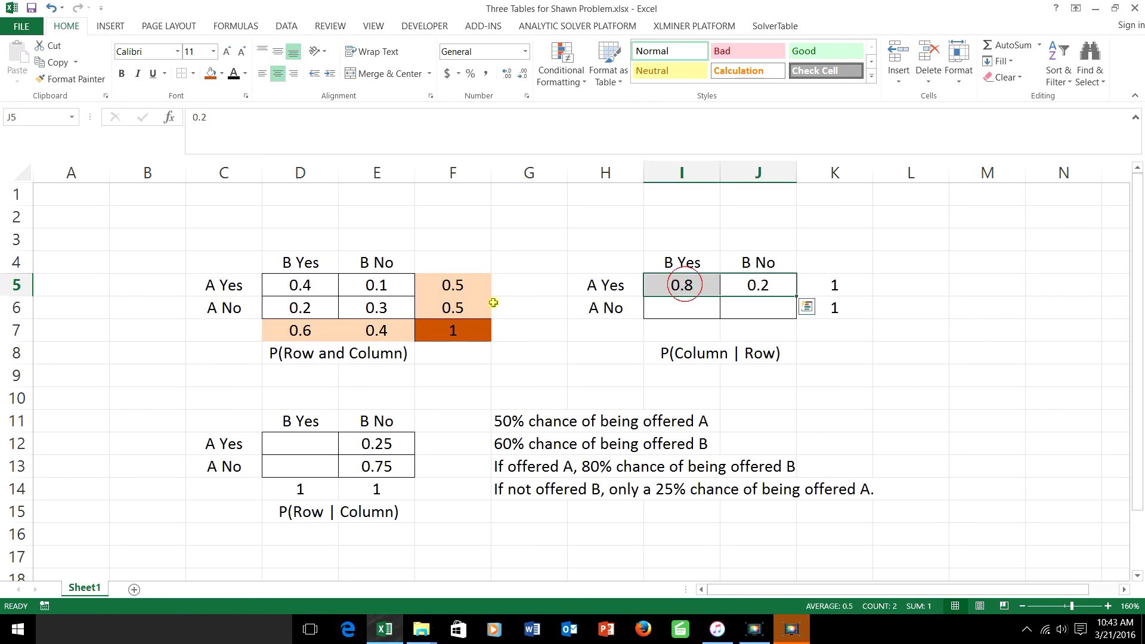
click(451, 283)
drag(377, 284, 326, 285)
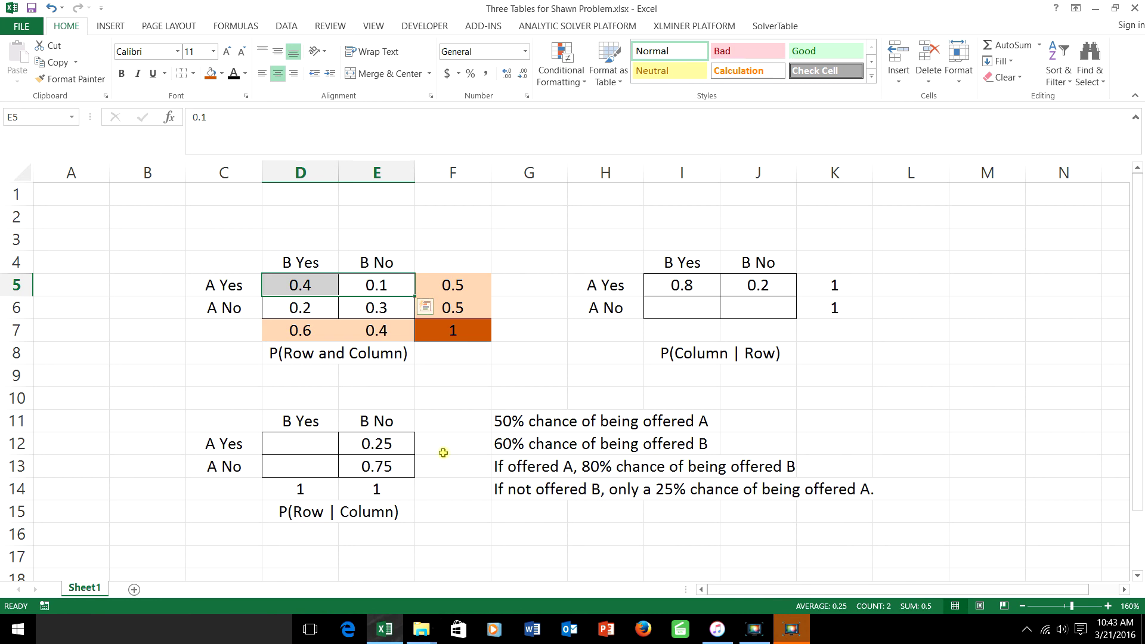
Review the column margins D7:E7 and the row margins F5:F6 of the P(Row and Column) table.
click(299, 334)
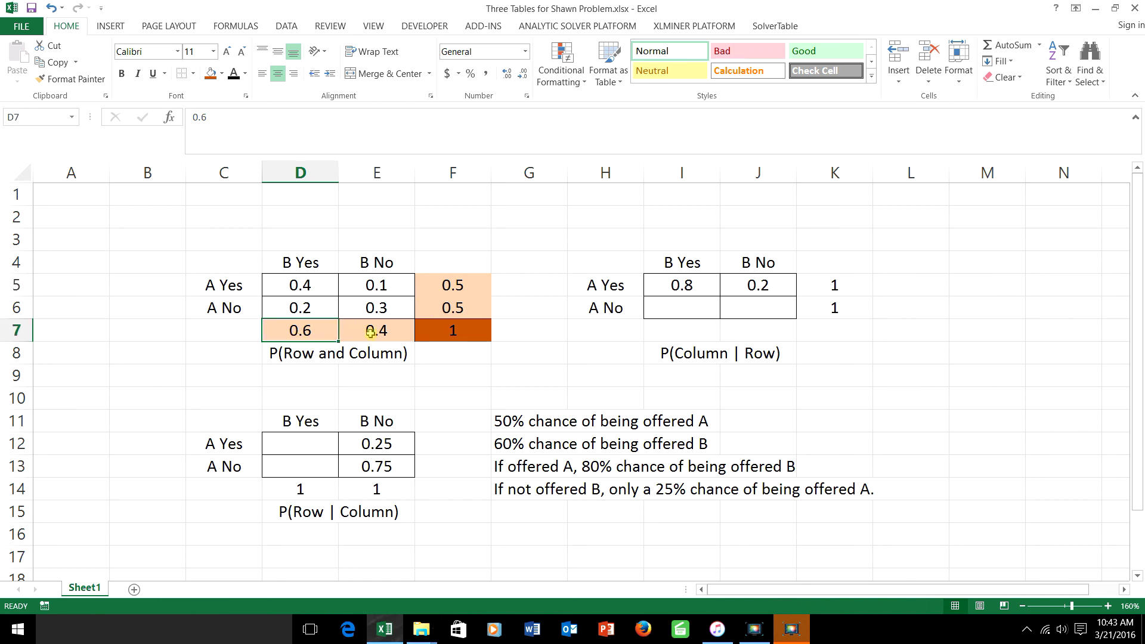
click(371, 331)
click(457, 272)
click(445, 307)
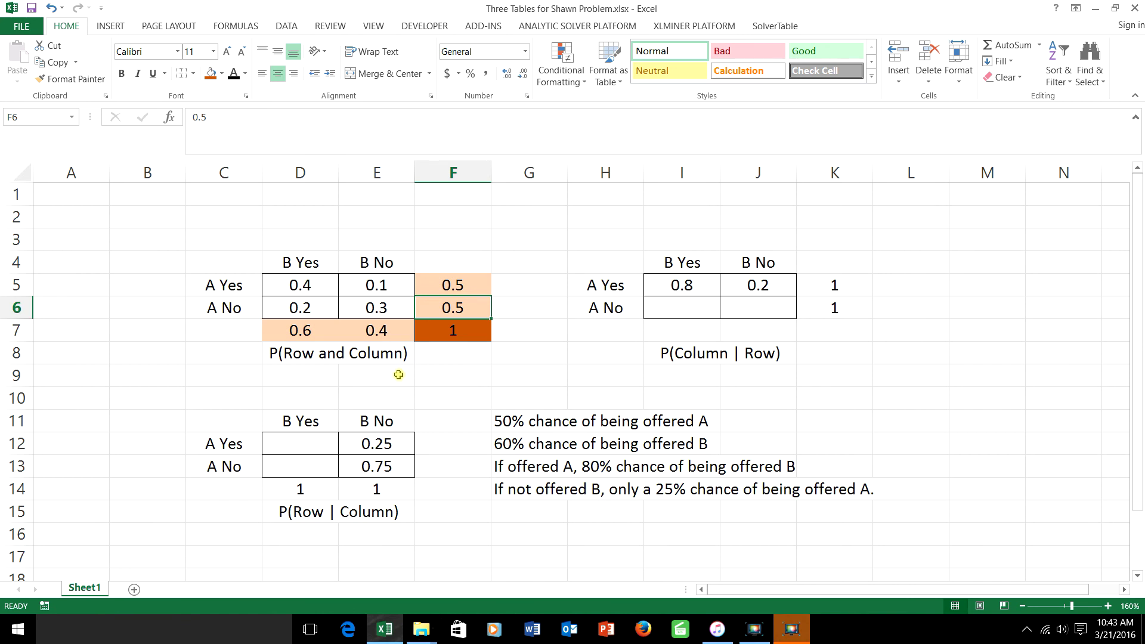
Show 2/3 in black font in conditional cell D12, based on joint cell D5 and the B Yes margin in D7.
click(307, 281)
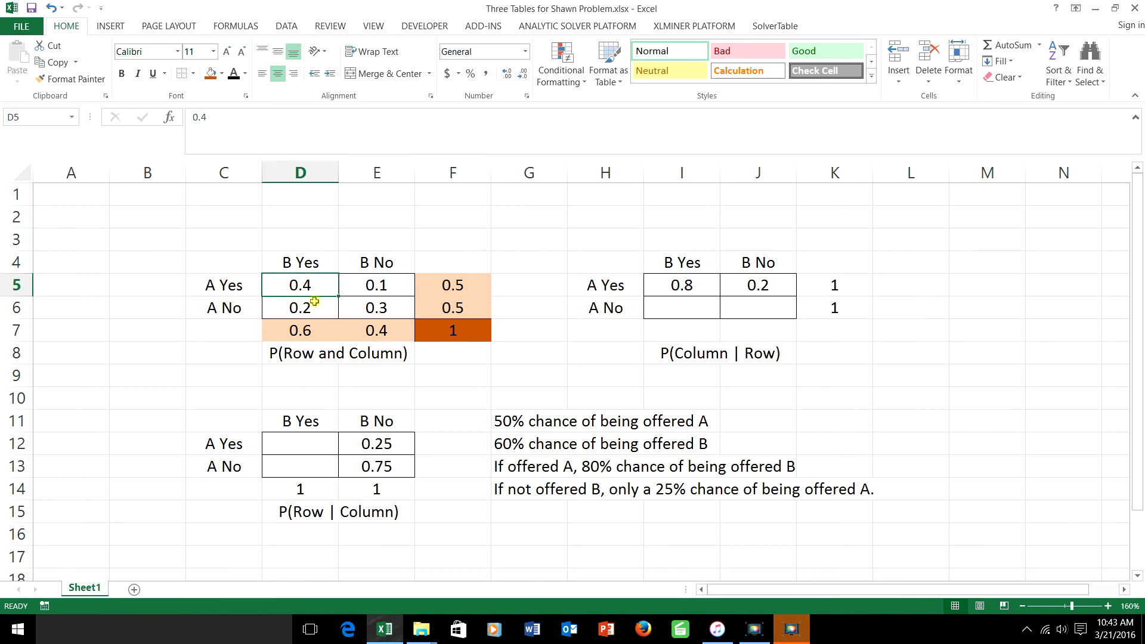
click(314, 333)
click(314, 446)
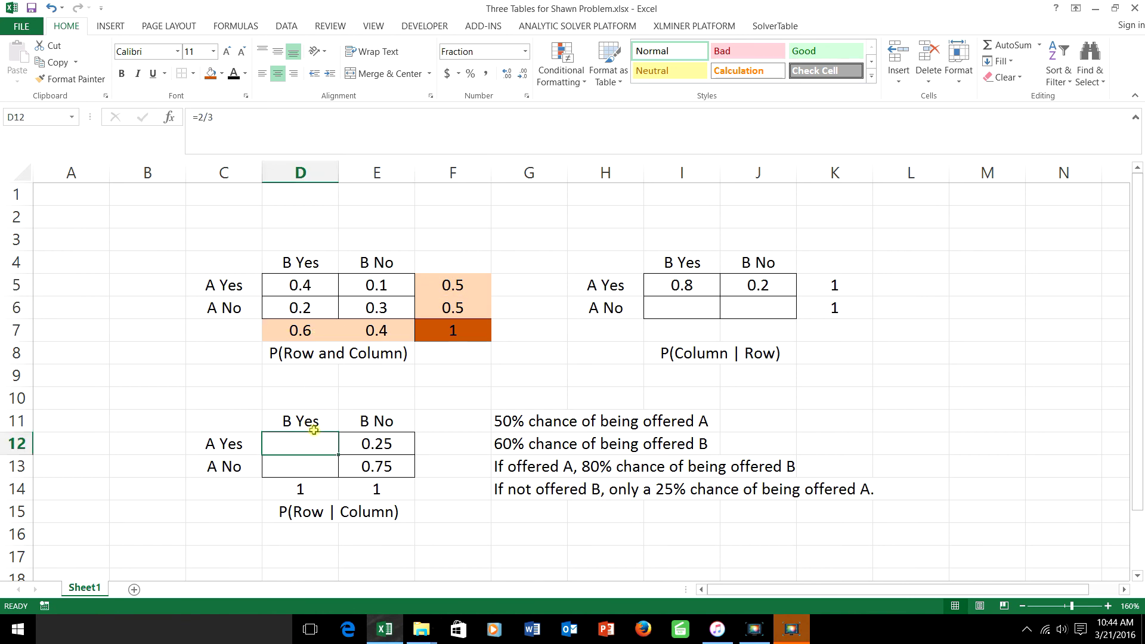
click(238, 74)
Show 1/3 in black font in conditional cell D13, based on joint cell D6 and the B Yes margin in D7.
click(295, 309)
click(299, 333)
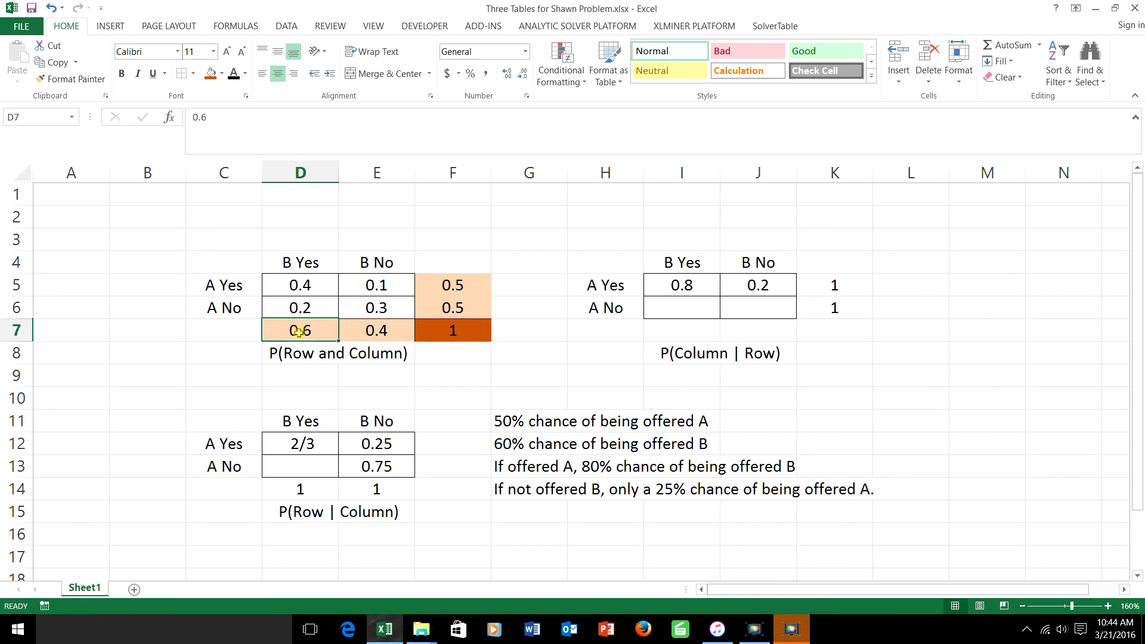
click(313, 466)
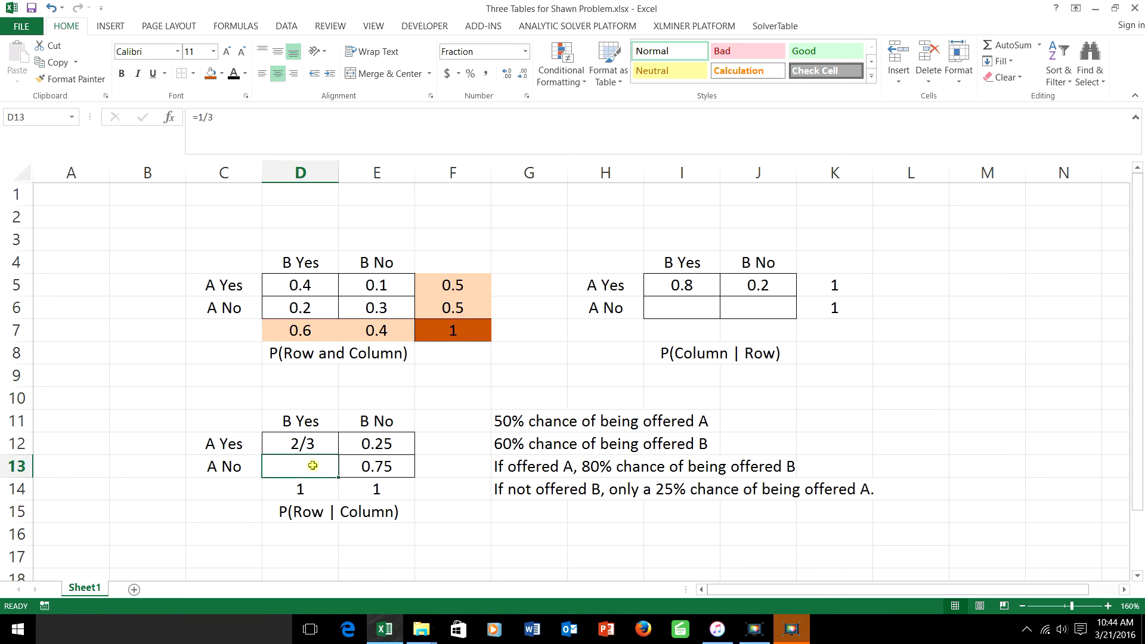
click(234, 74)
Show 0.4 in black font in conditional cell I6, based on joint cell D6 and the A No margin in F6.
click(312, 307)
click(457, 308)
click(659, 310)
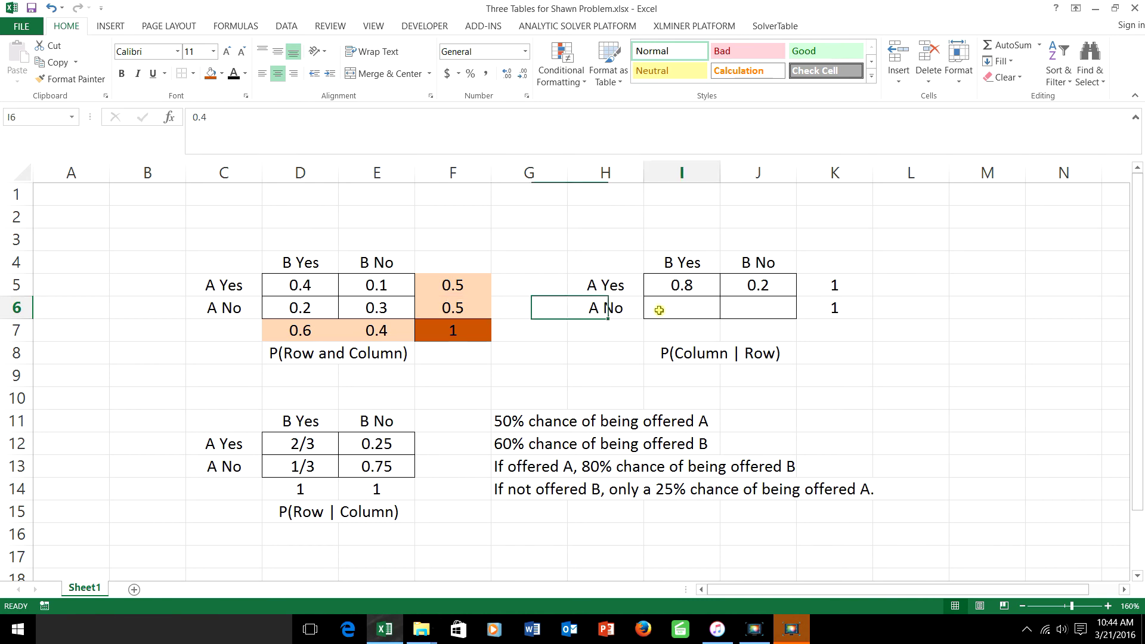
click(234, 74)
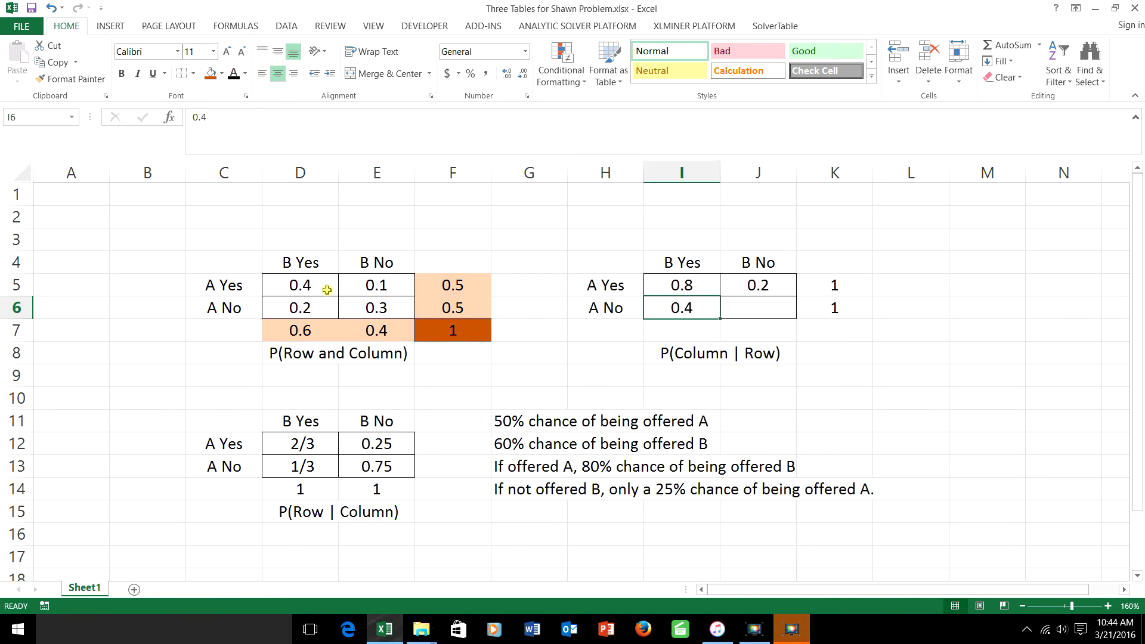
Show 0.6 in black font in conditional cell J6, based on joint cell E6 and the A No margin in F6.
click(376, 313)
click(449, 309)
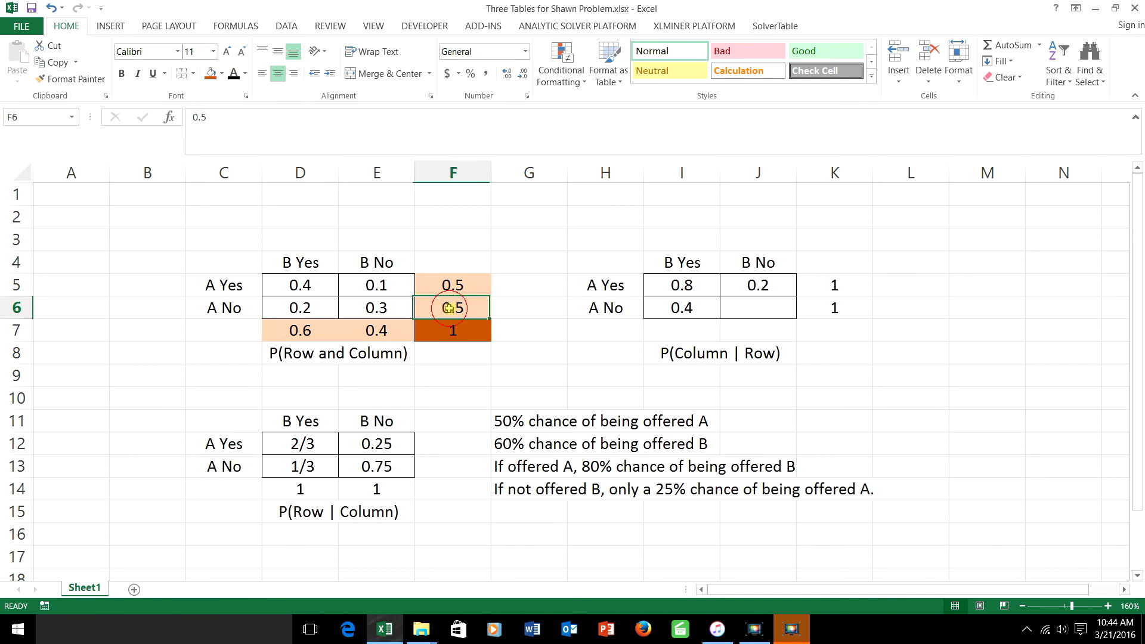
click(737, 307)
click(234, 74)
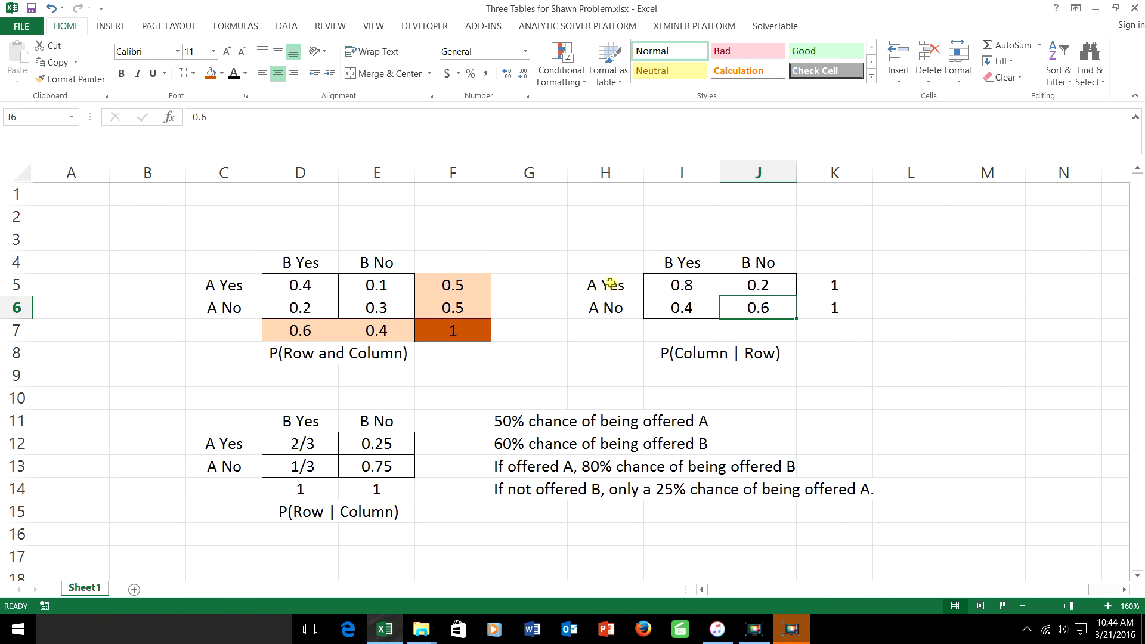
Examine the A Yes row of the P(Column | Row) table, reading the chances of B Yes and B No given A.
click(754, 356)
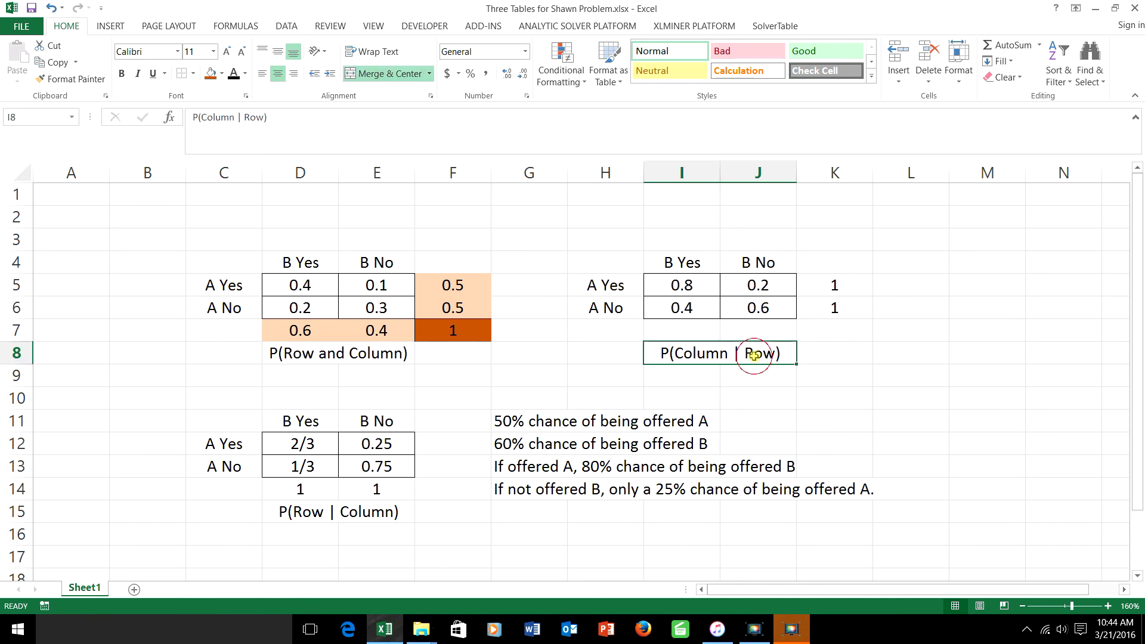
click(598, 292)
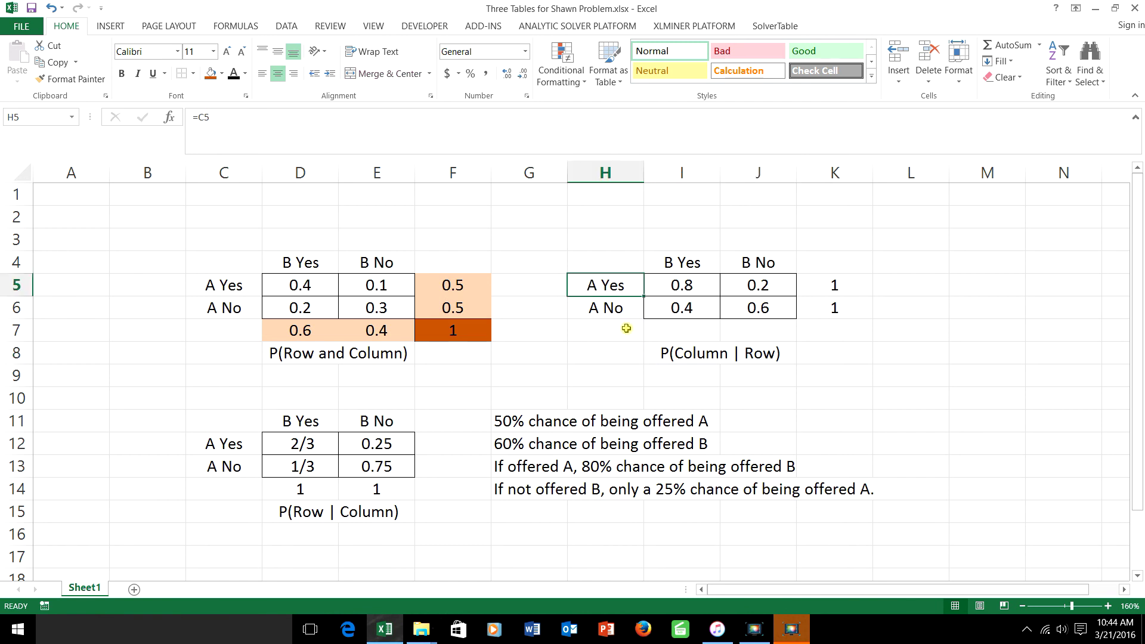
click(679, 290)
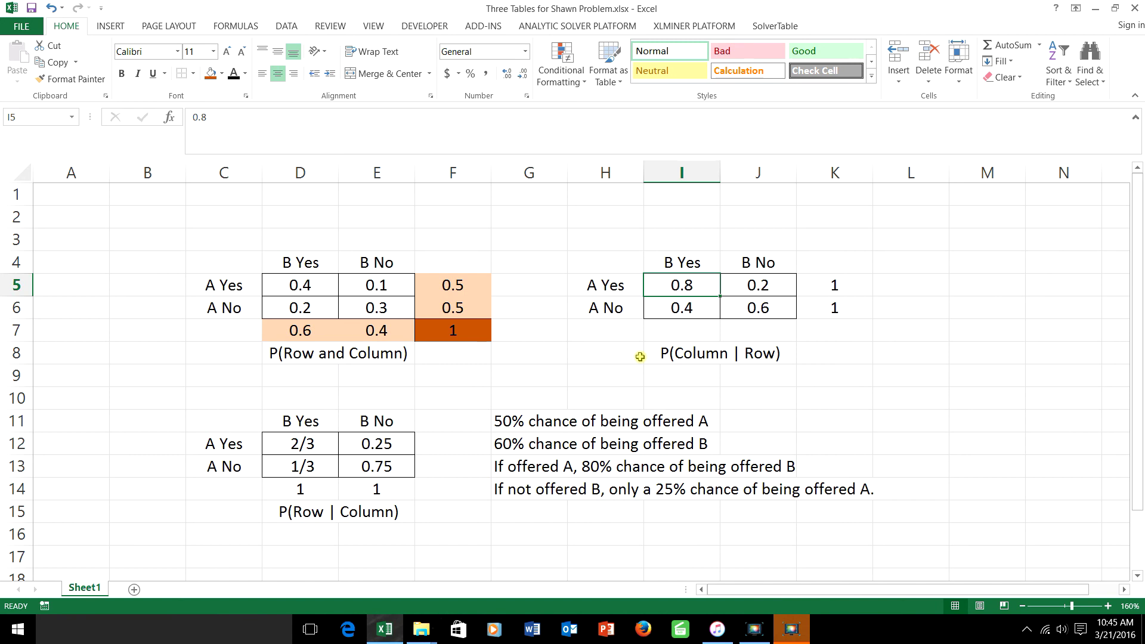
click(590, 287)
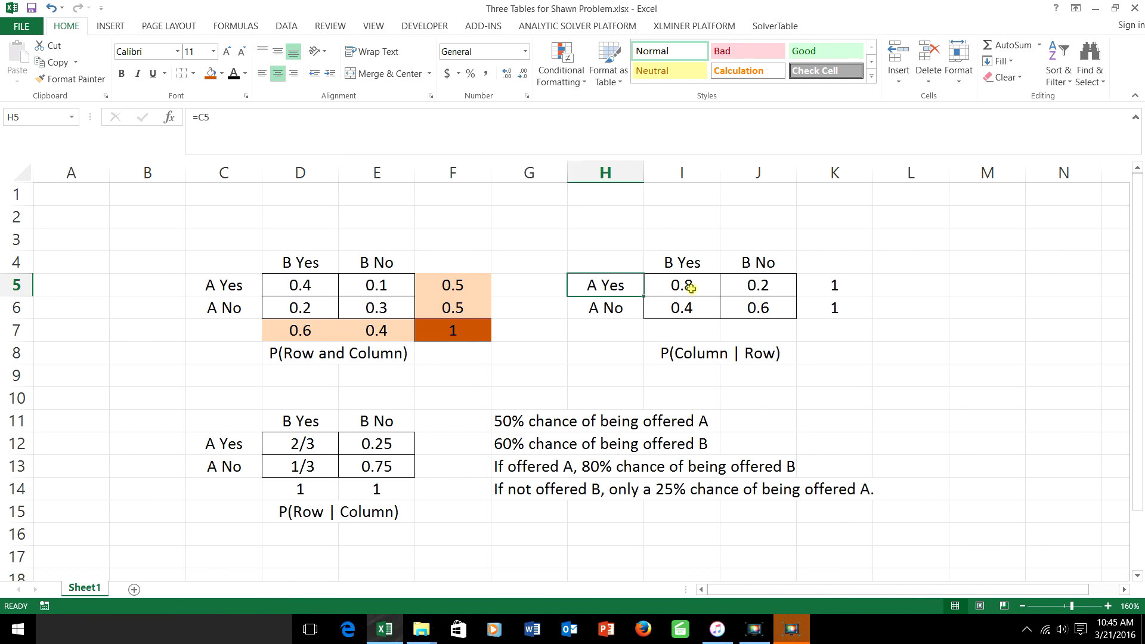
click(766, 283)
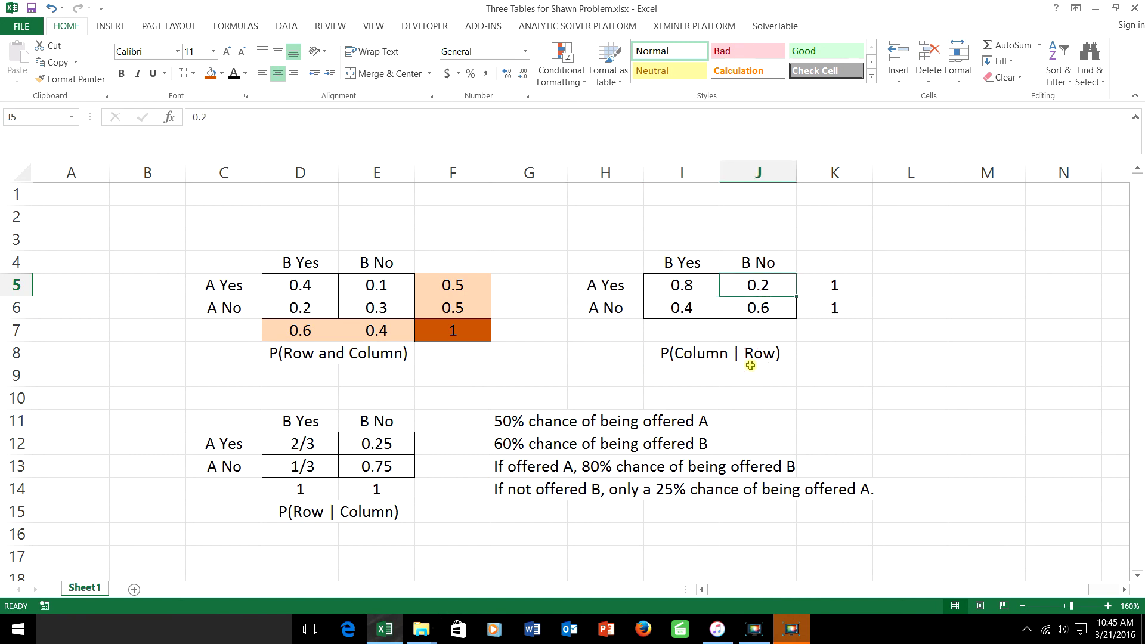
Examine the A No row of the P(Column | Row) table, reading the chances of B Yes and B No without A.
click(609, 309)
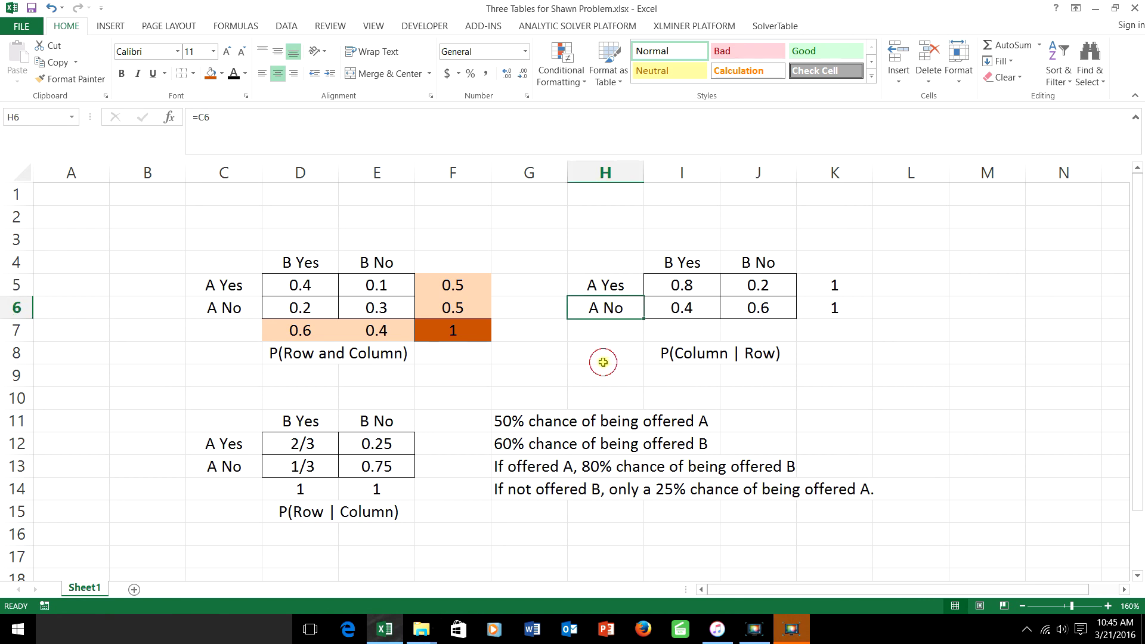
click(681, 308)
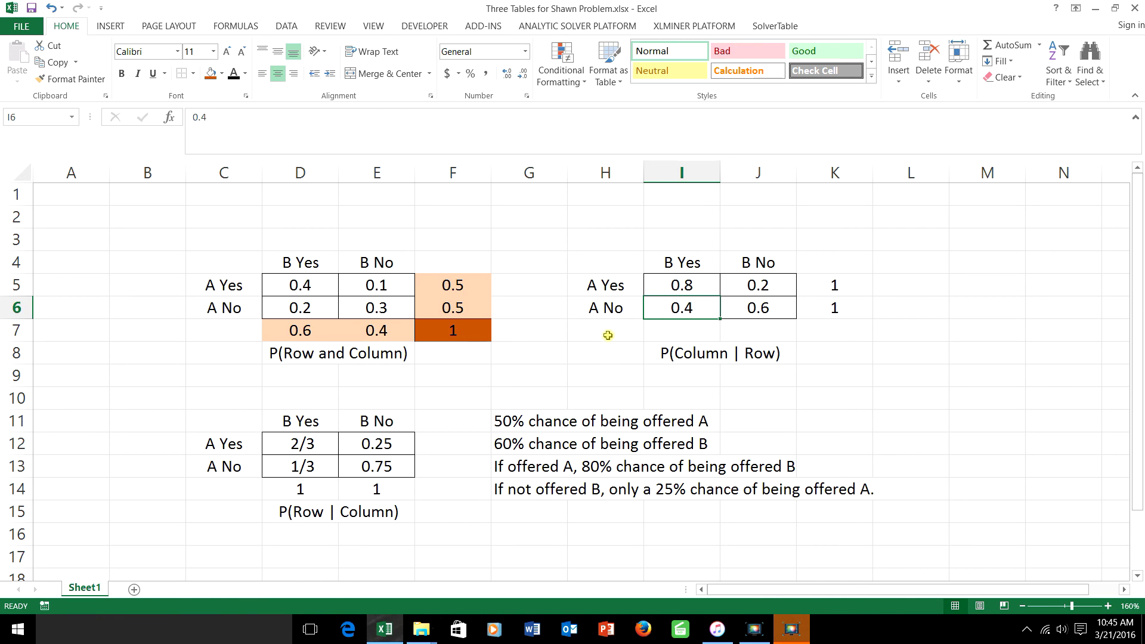
click(608, 308)
click(749, 310)
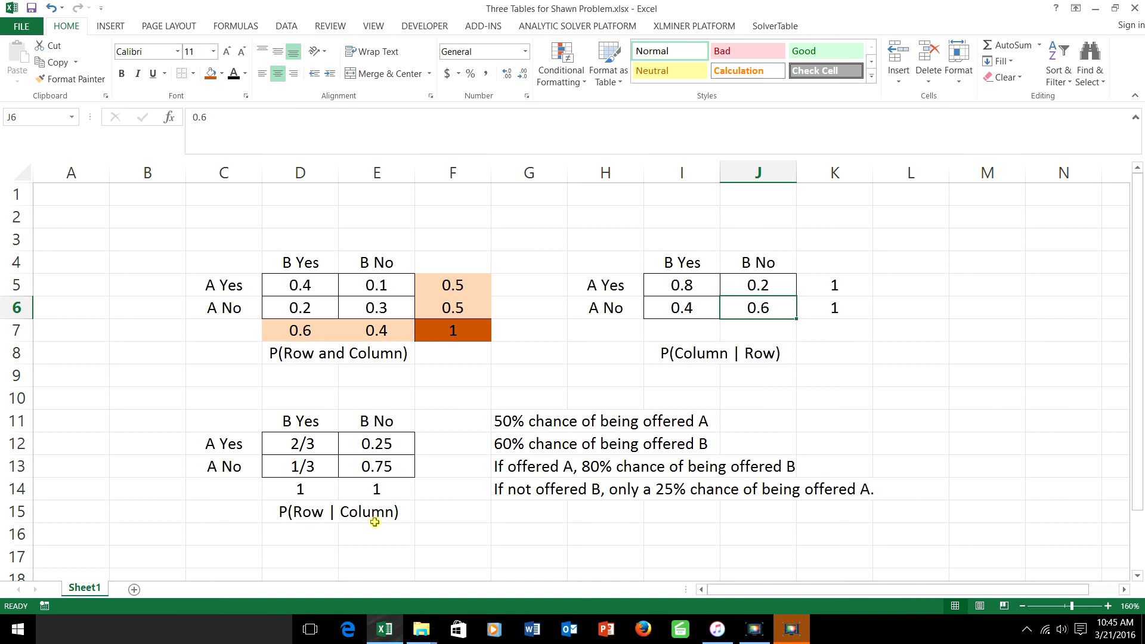
Examine the A Yes row of the P(Row | Column) table and compare its B No entry with the statement about not being offered B.
click(300, 444)
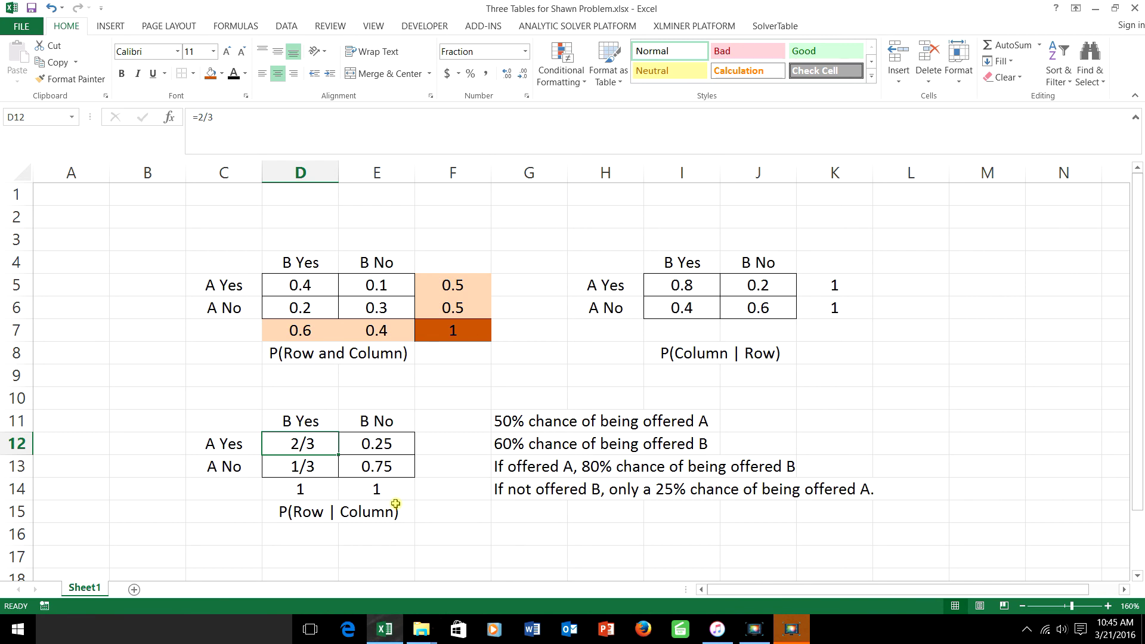
click(377, 422)
click(379, 442)
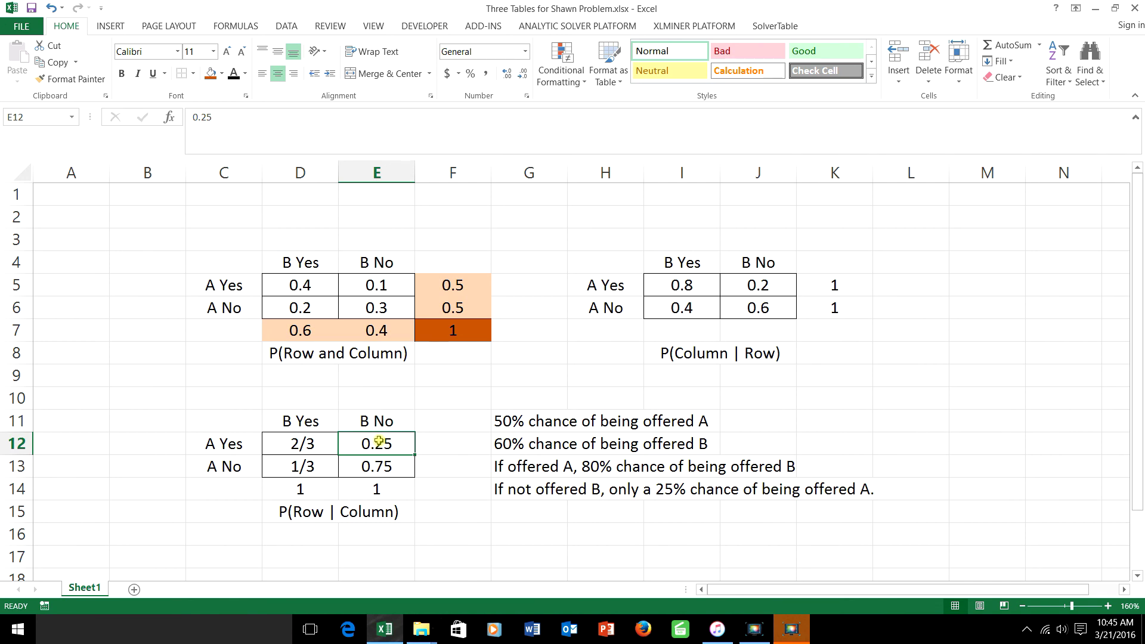
click(514, 490)
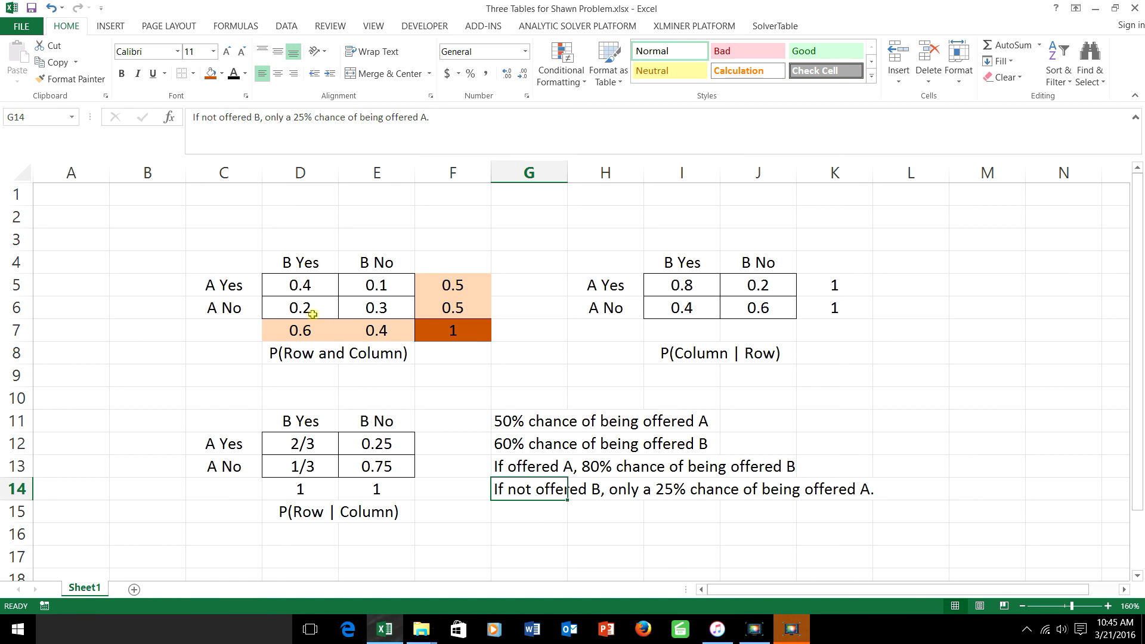
Examine the four joint probabilities in the P(Row and Column) table, covering both offers, neither offer, only B and only A.
click(299, 288)
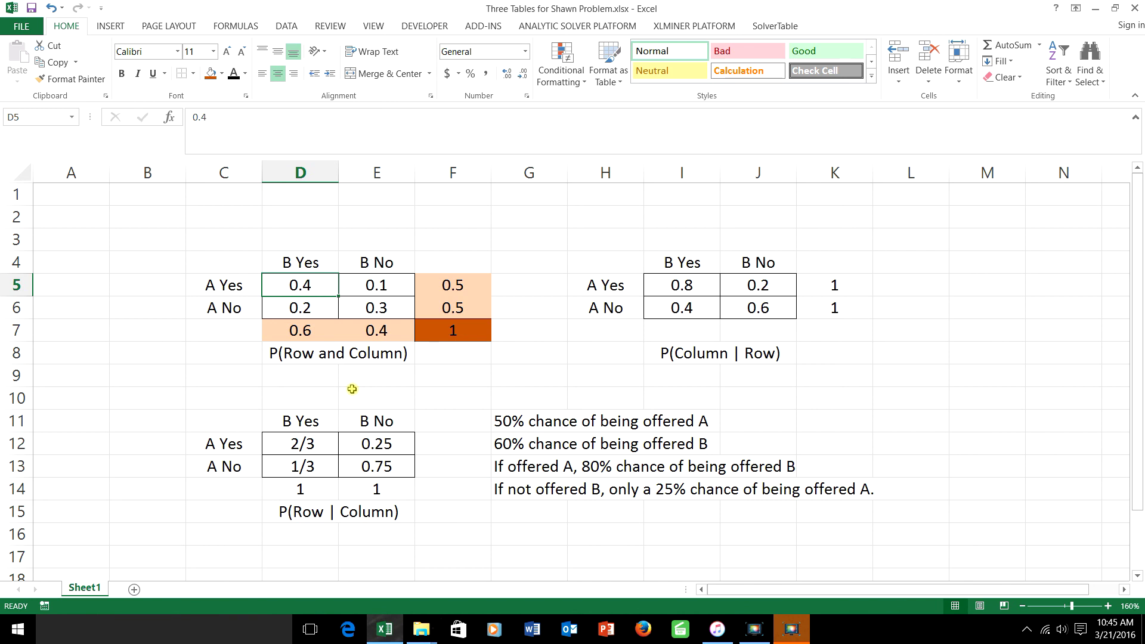
click(371, 312)
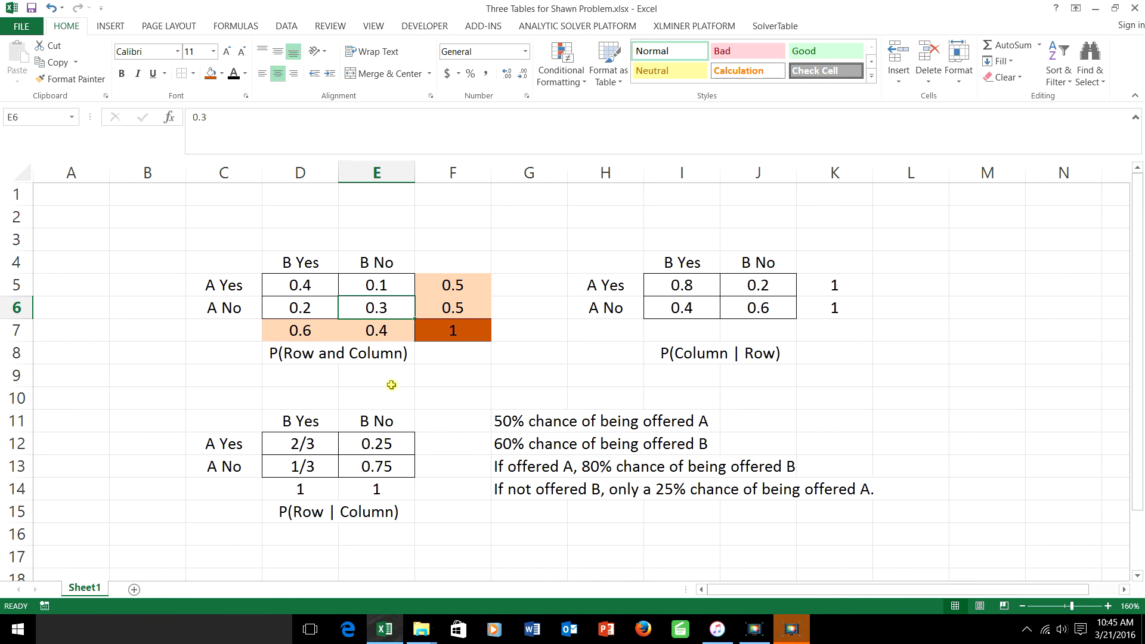
click(303, 310)
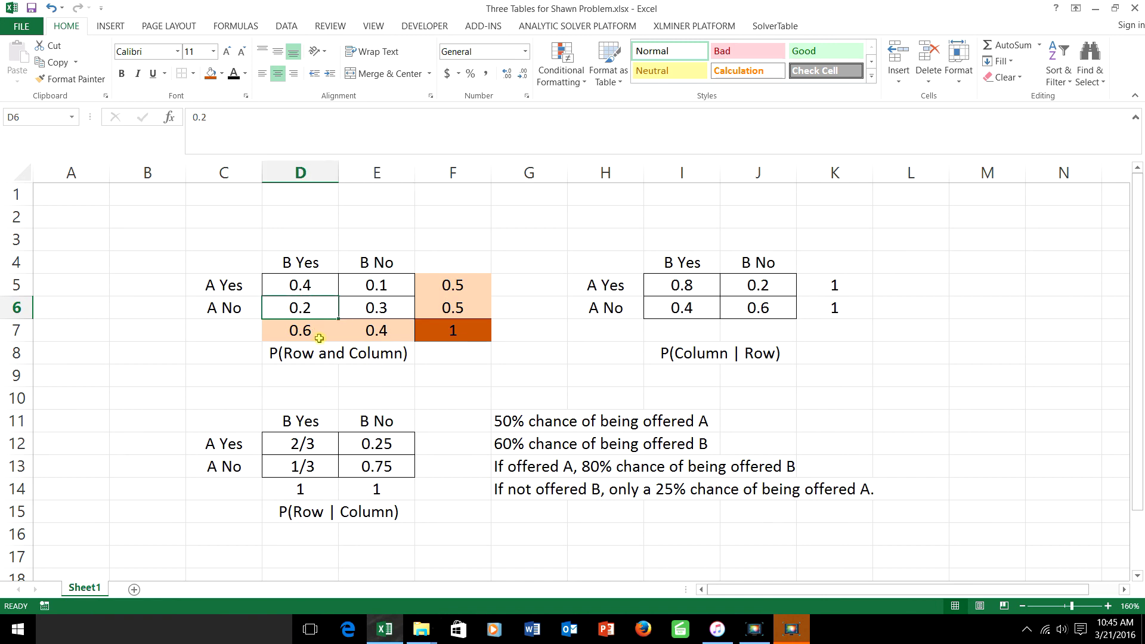
click(394, 284)
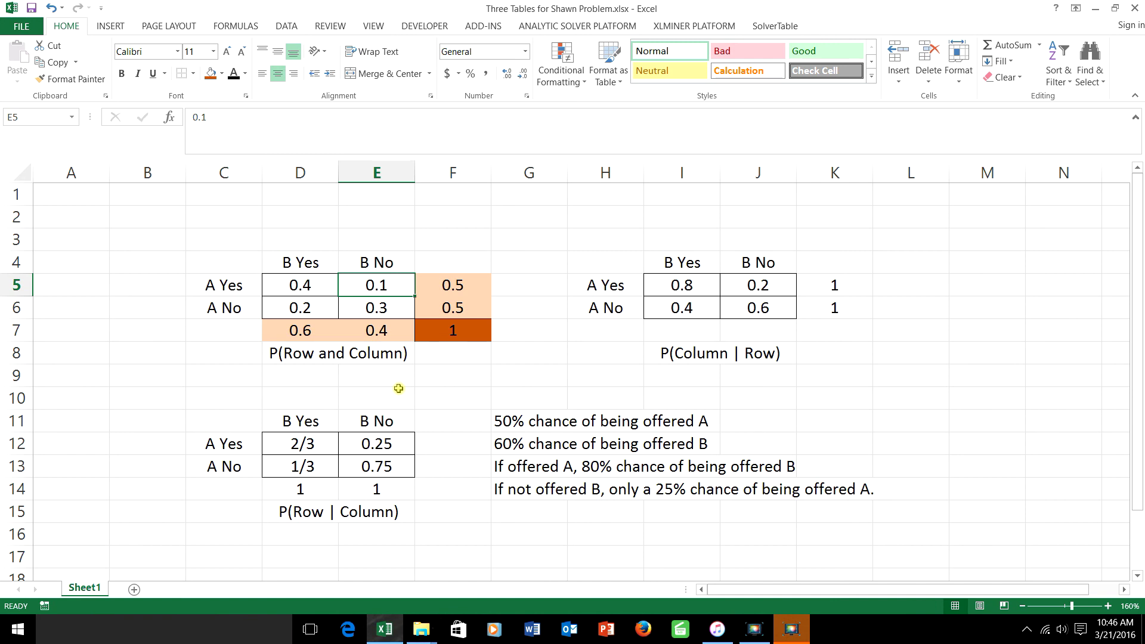
Compare the P(Row | Column) table with the joint table's column and row margins and the P(Column | Row) table.
drag(235, 445, 237, 466)
drag(294, 425, 369, 424)
drag(197, 422, 394, 523)
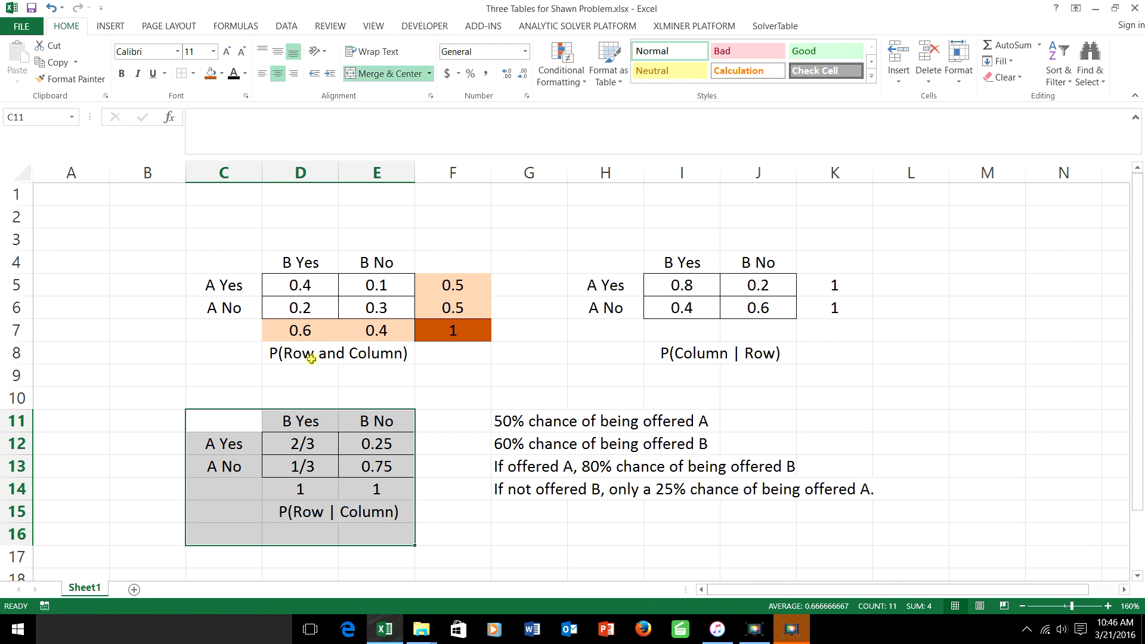
drag(288, 338, 374, 336)
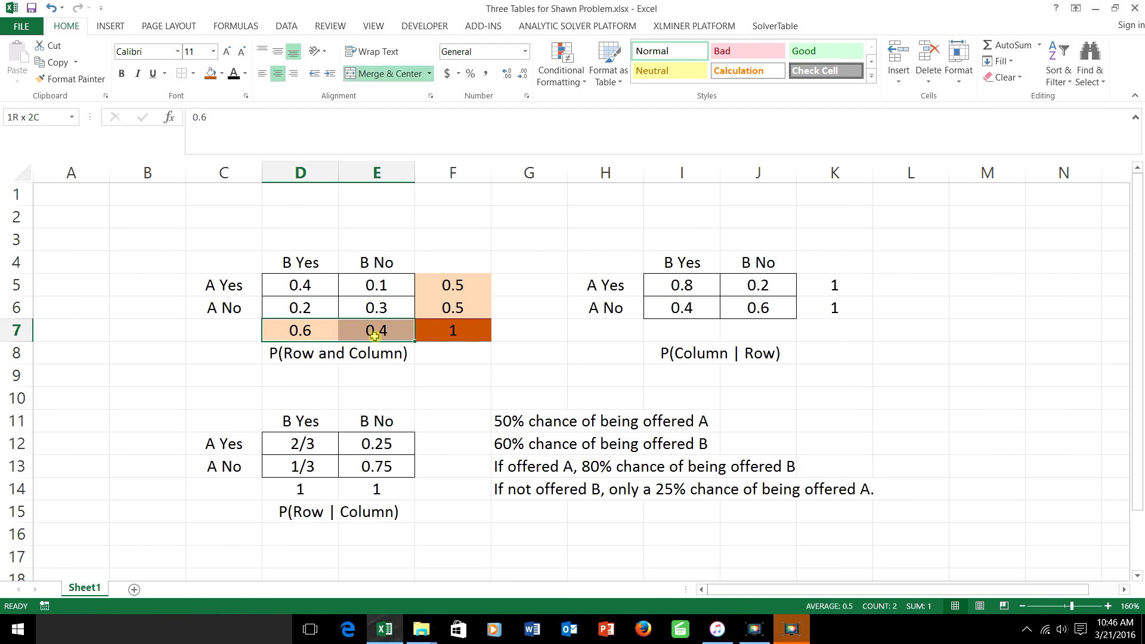
click(442, 280)
drag(443, 301, 445, 307)
drag(664, 276, 823, 339)
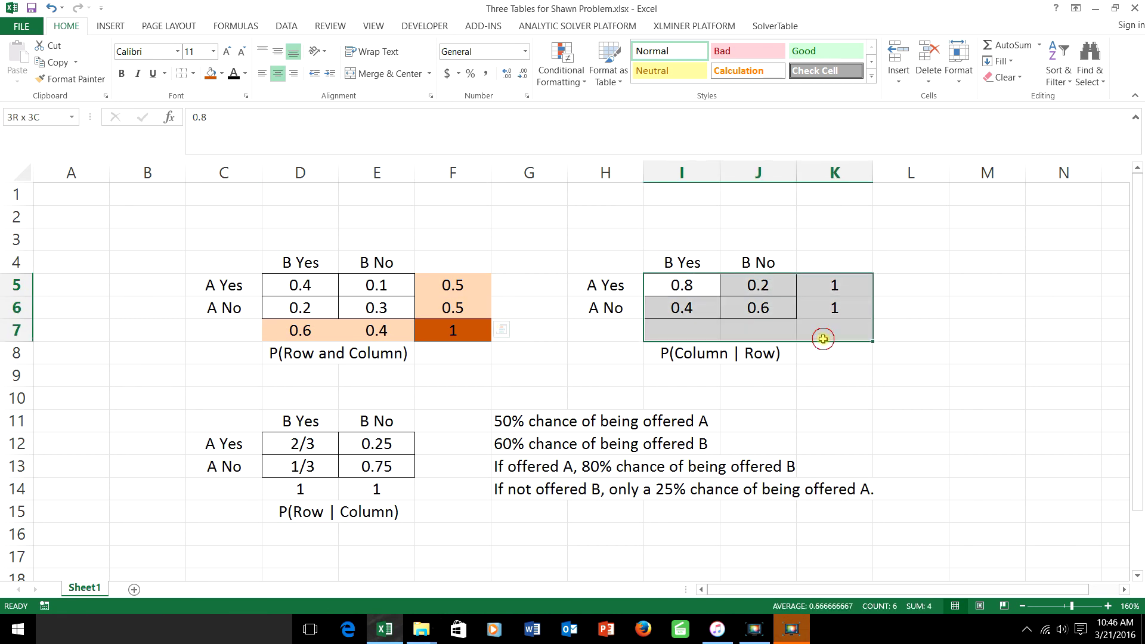
click(813, 422)
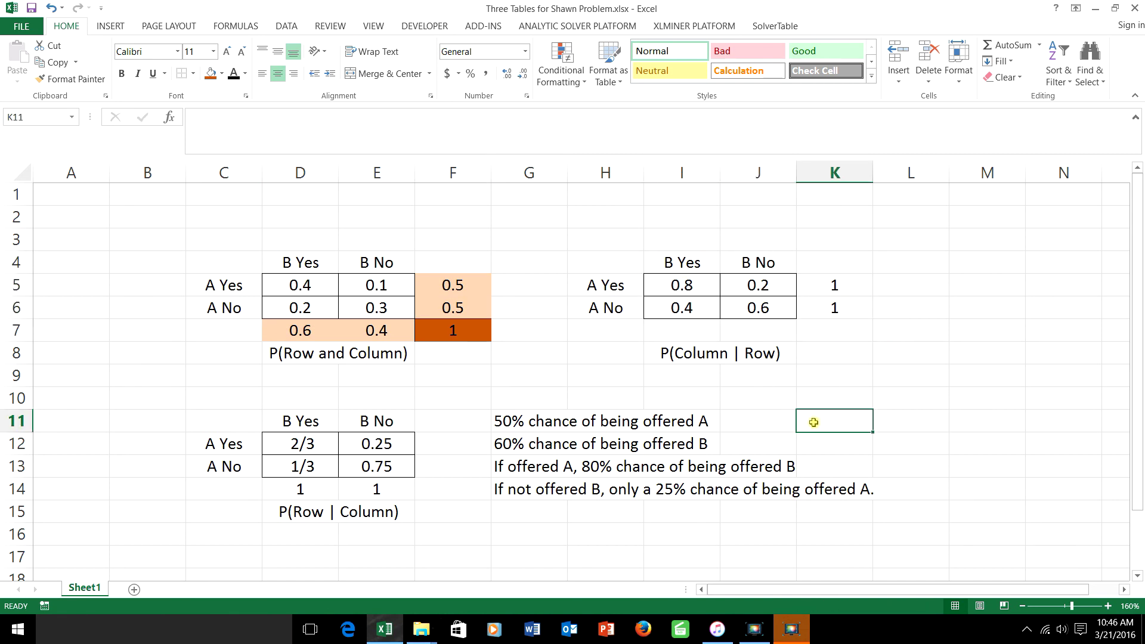